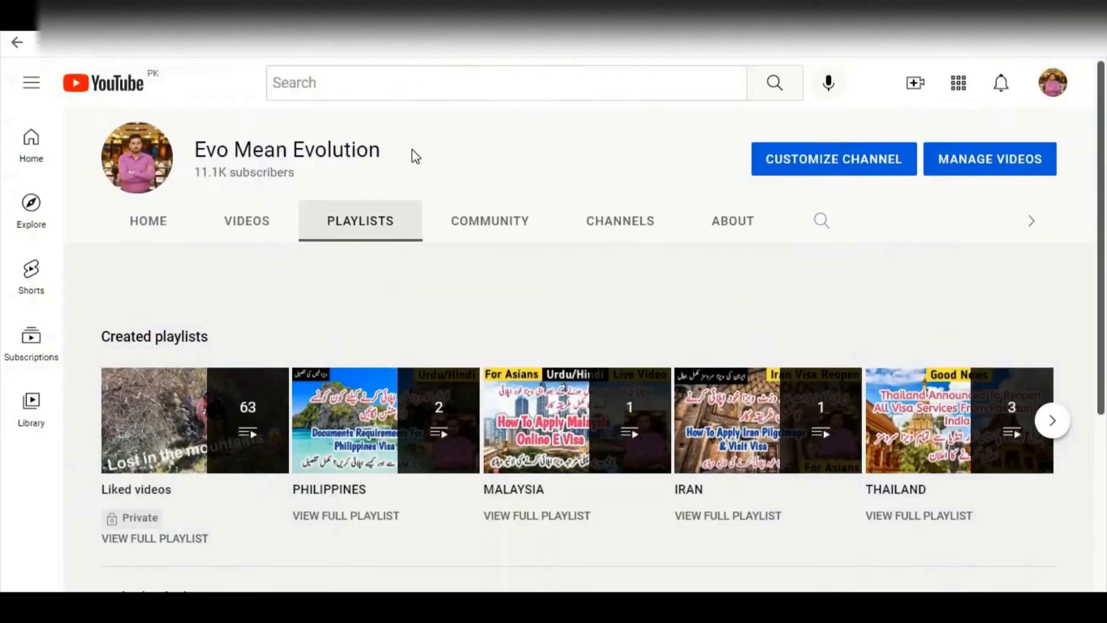
Look over the created and multiple playlists on the YouTube channel page.
{"action": "left_click_drag", "start_coordinate": [380, 153], "coordinate": [195, 155]}
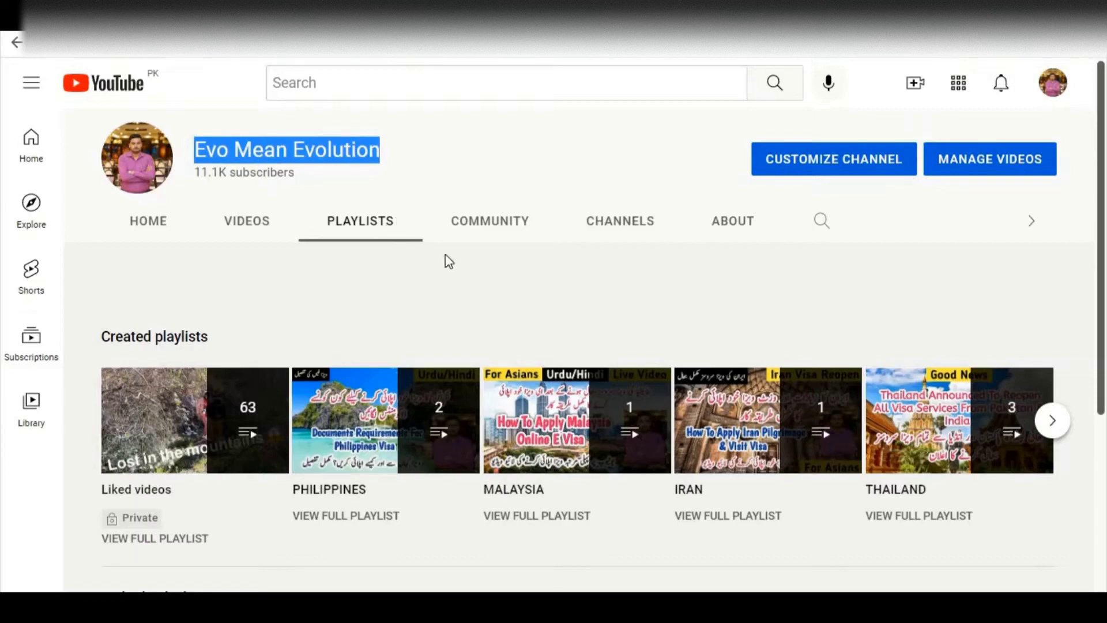
{"action": "scroll", "coordinate": [583, 341], "scroll_direction": "down", "scroll_amount": 2}
{"action": "scroll", "coordinate": [588, 357], "scroll_direction": "down", "scroll_amount": 2}
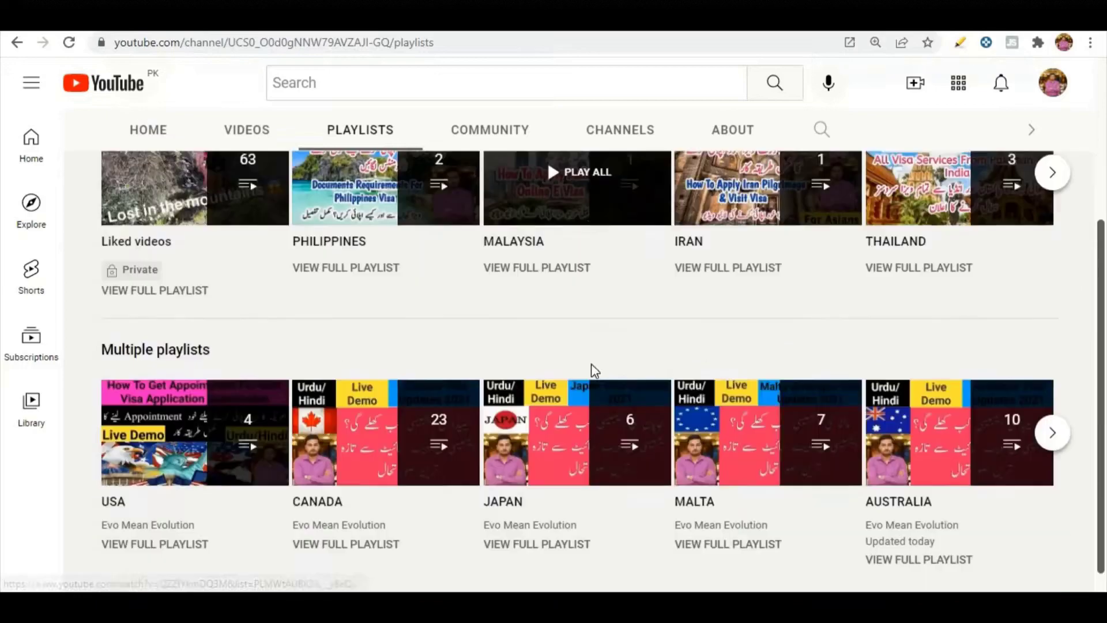
{"action": "scroll", "coordinate": [566, 314], "scroll_direction": "up", "scroll_amount": 4}
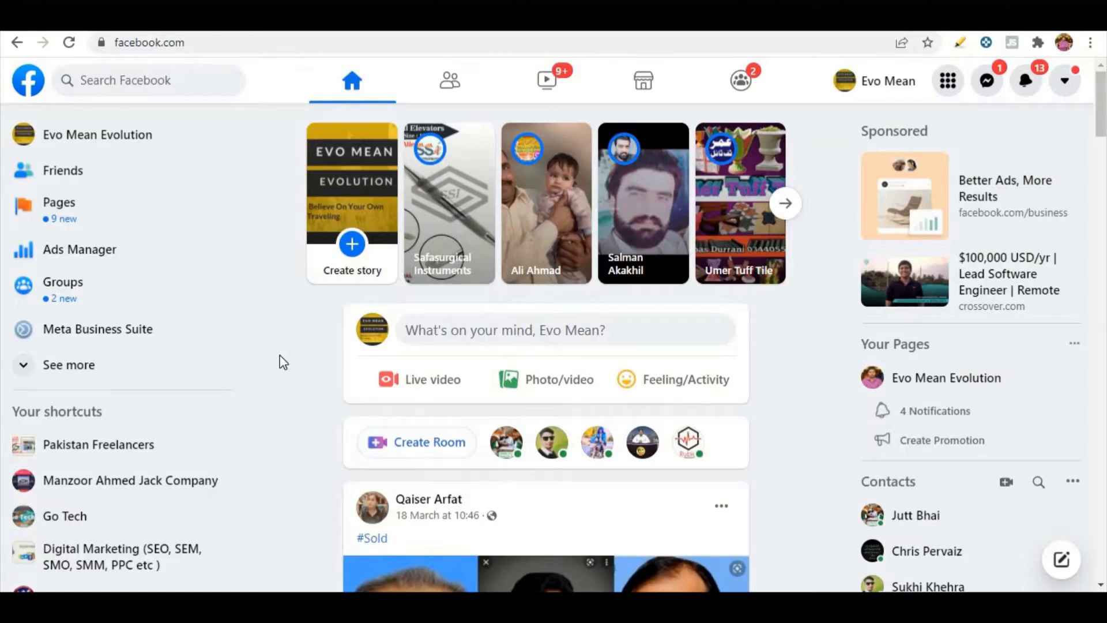
{"action": "scroll", "coordinate": [279, 361], "scroll_direction": "down", "scroll_amount": 1}
{"action": "scroll", "coordinate": [279, 362], "scroll_direction": "up", "scroll_amount": 1}
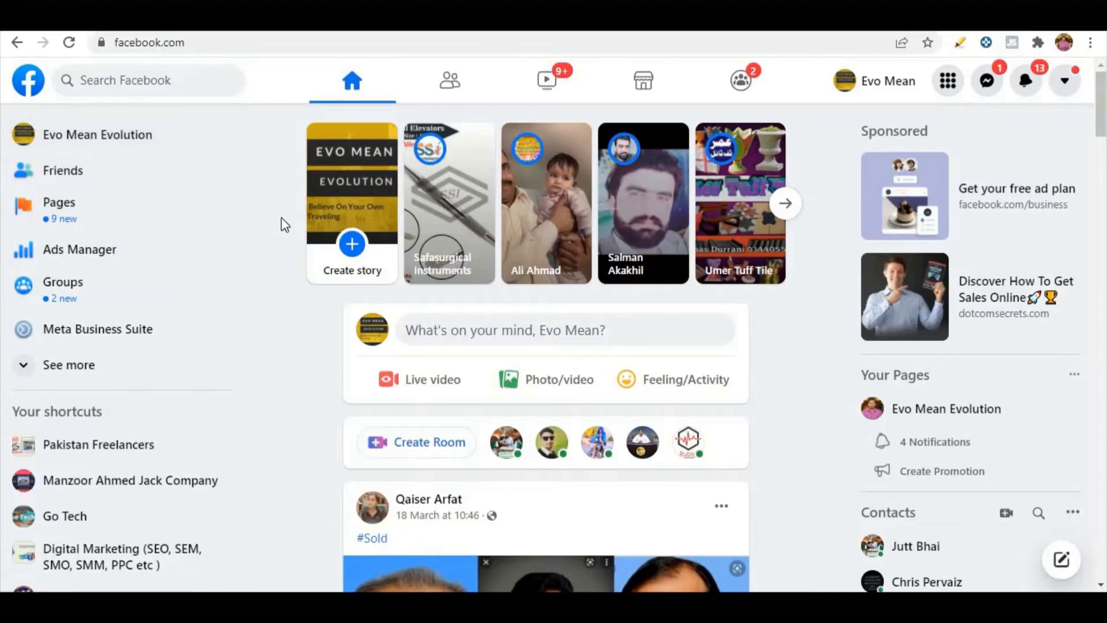
{"action": "scroll", "coordinate": [285, 233], "scroll_direction": "down", "scroll_amount": 7}
{"action": "scroll", "coordinate": [288, 238], "scroll_direction": "down", "scroll_amount": 5}
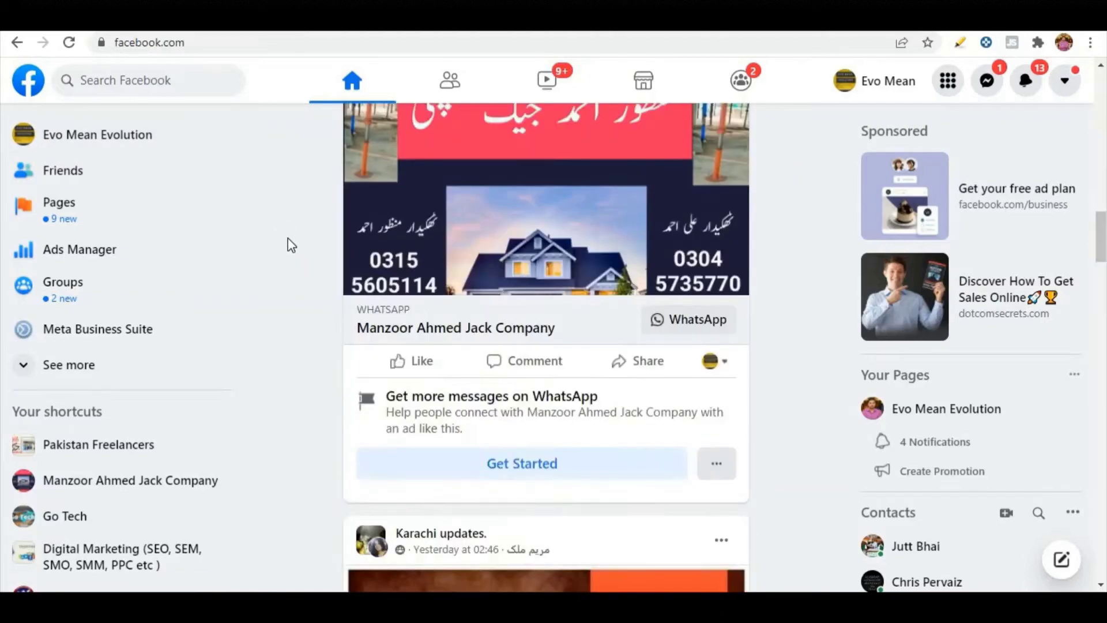
{"action": "scroll", "coordinate": [288, 237], "scroll_direction": "down", "scroll_amount": 6}
{"action": "scroll", "coordinate": [288, 238], "scroll_direction": "up", "scroll_amount": 8}
{"action": "scroll", "coordinate": [288, 237], "scroll_direction": "down", "scroll_amount": 2}
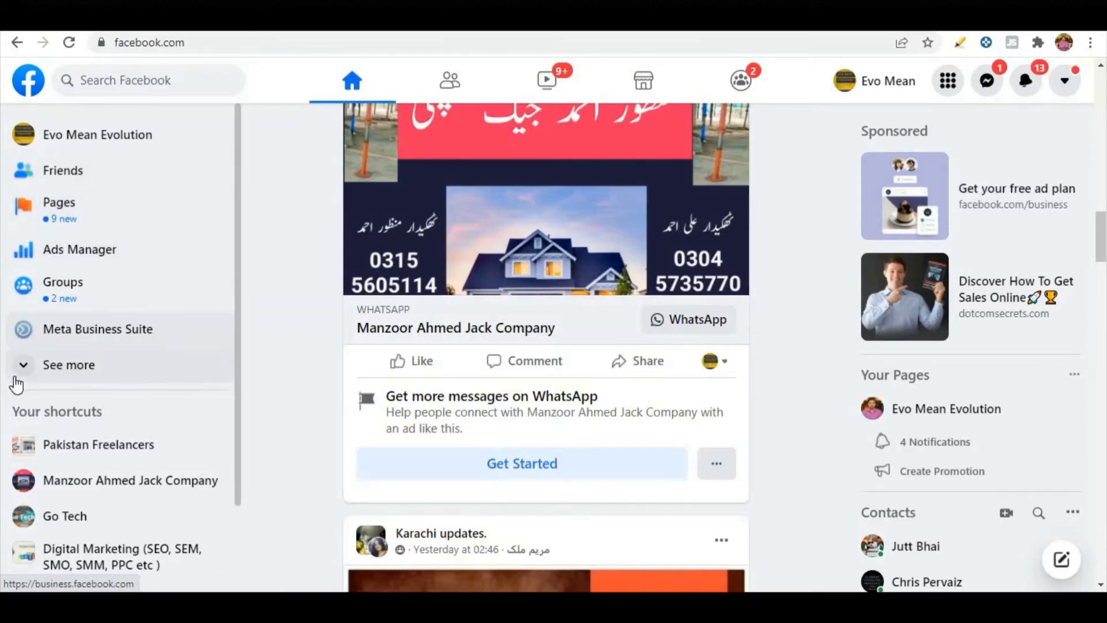
Open Facebook's Pages section and start creating a new Page.
{"action": "left_click", "coordinate": [63, 364]}
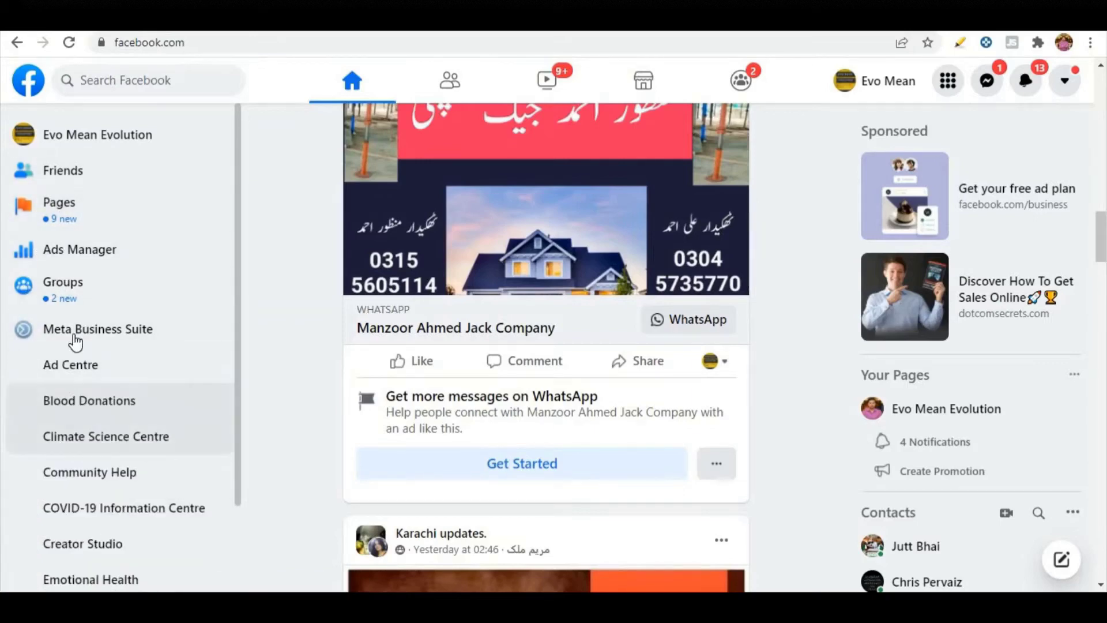
{"action": "scroll", "coordinate": [62, 420], "scroll_direction": "down", "scroll_amount": 8}
{"action": "scroll", "coordinate": [60, 421], "scroll_direction": "down", "scroll_amount": 3}
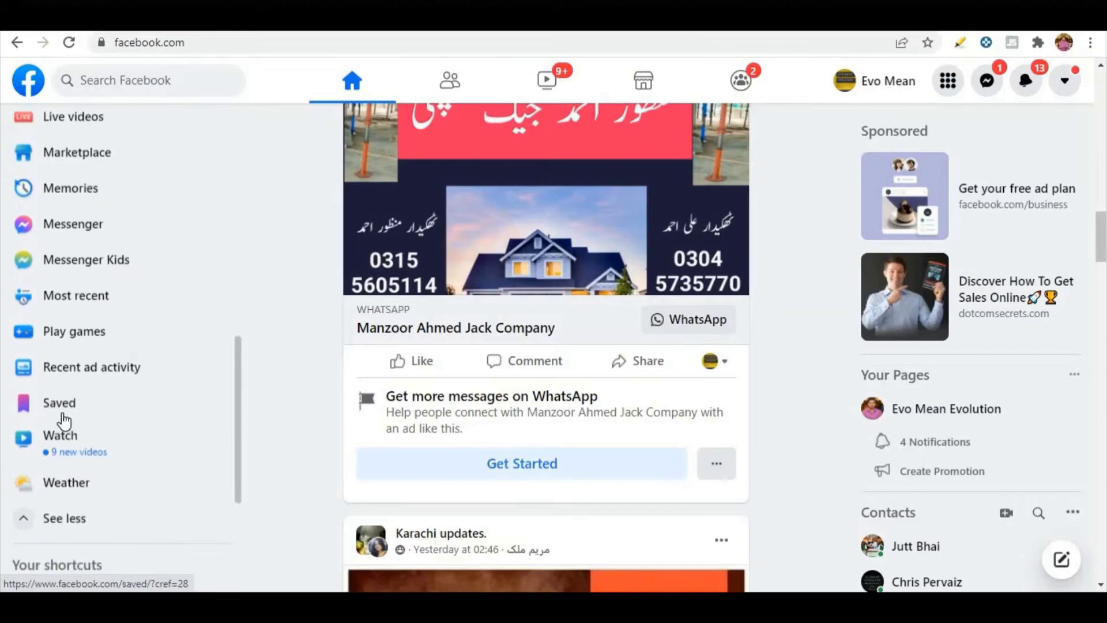
{"action": "scroll", "coordinate": [62, 417], "scroll_direction": "up", "scroll_amount": 12}
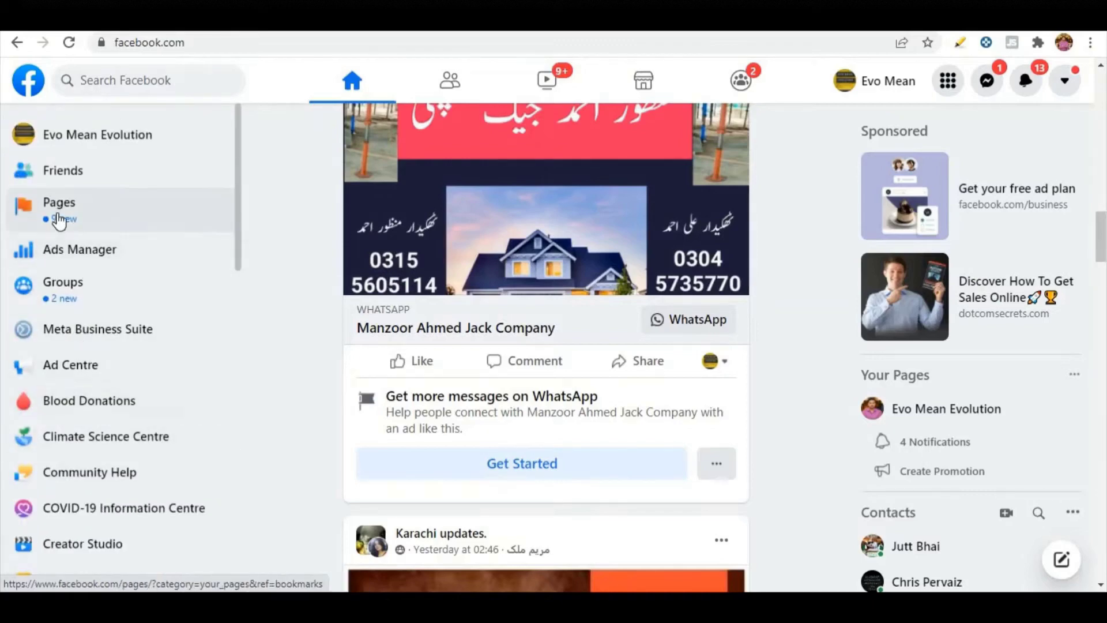
{"action": "left_click", "coordinate": [58, 214]}
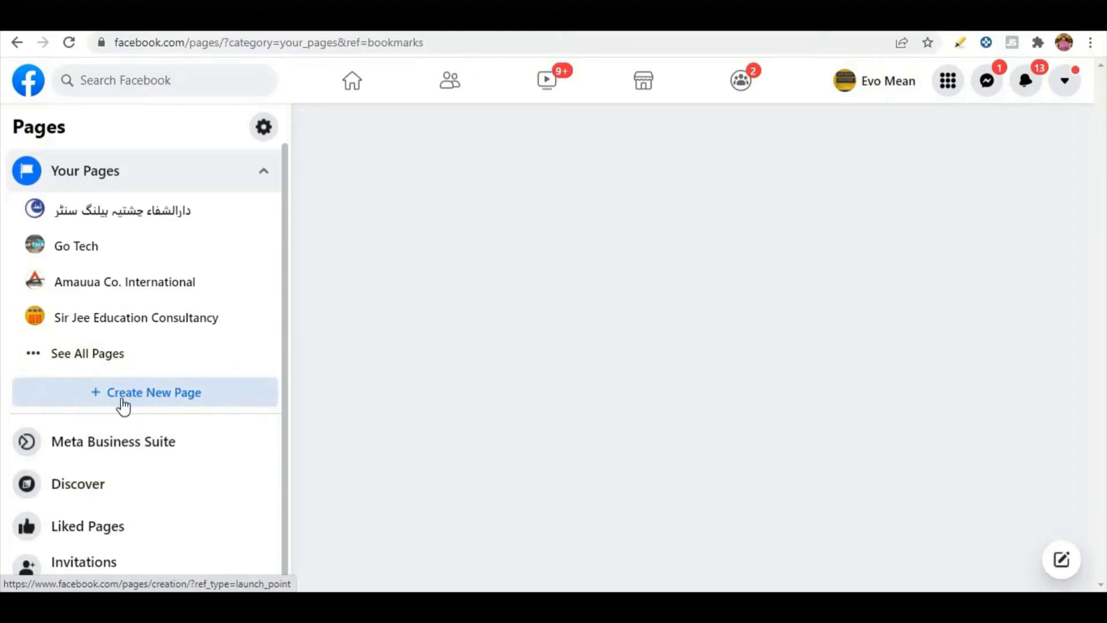
{"action": "left_click", "coordinate": [123, 406]}
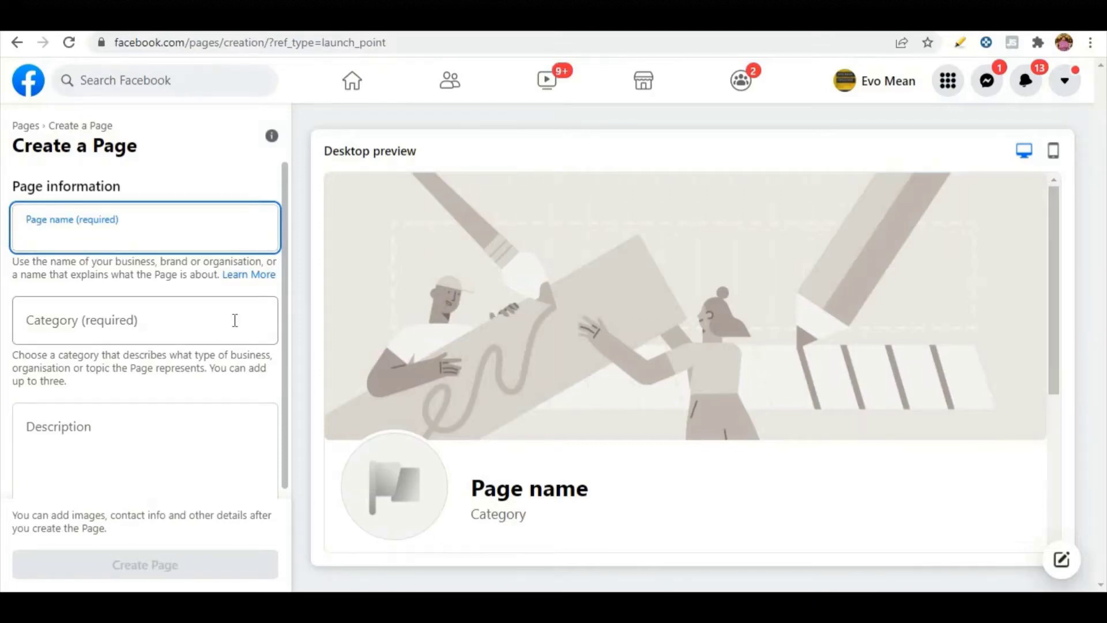
Enter "Test Page" as the name of the new Page.
{"action": "type", "text": "Test Page"}
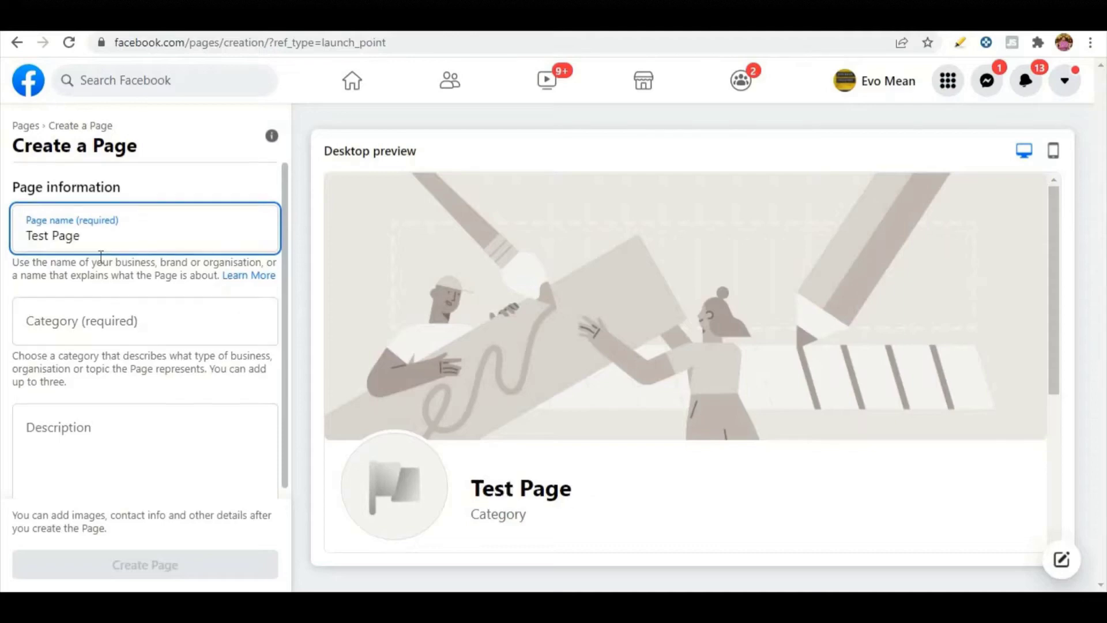
{"action": "type", "text": "ss"}
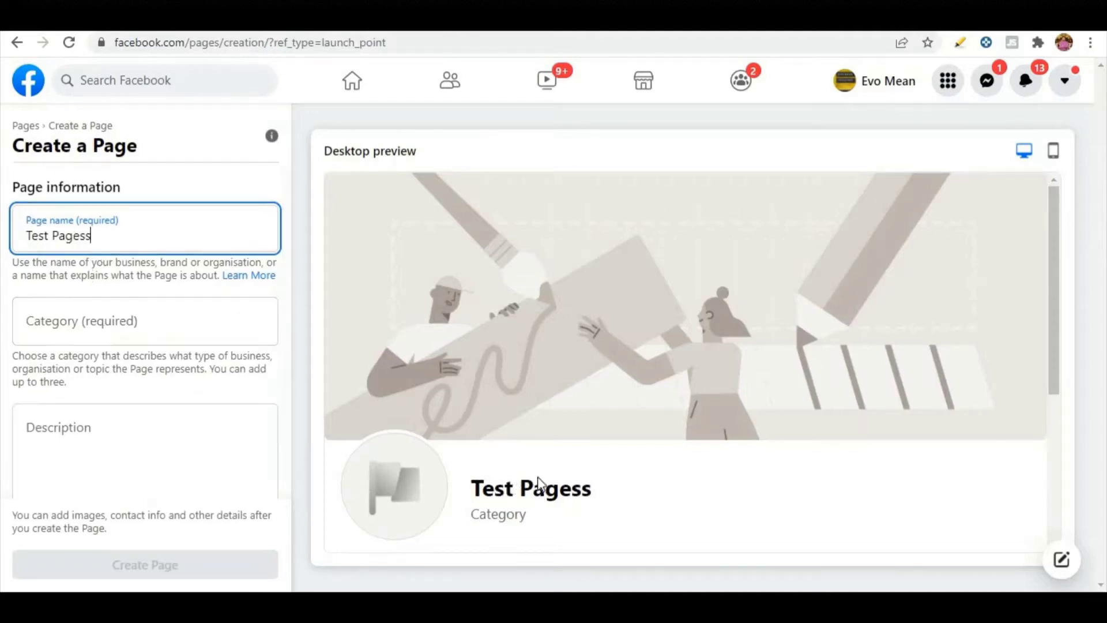
{"action": "type", "text": "sssssss"}
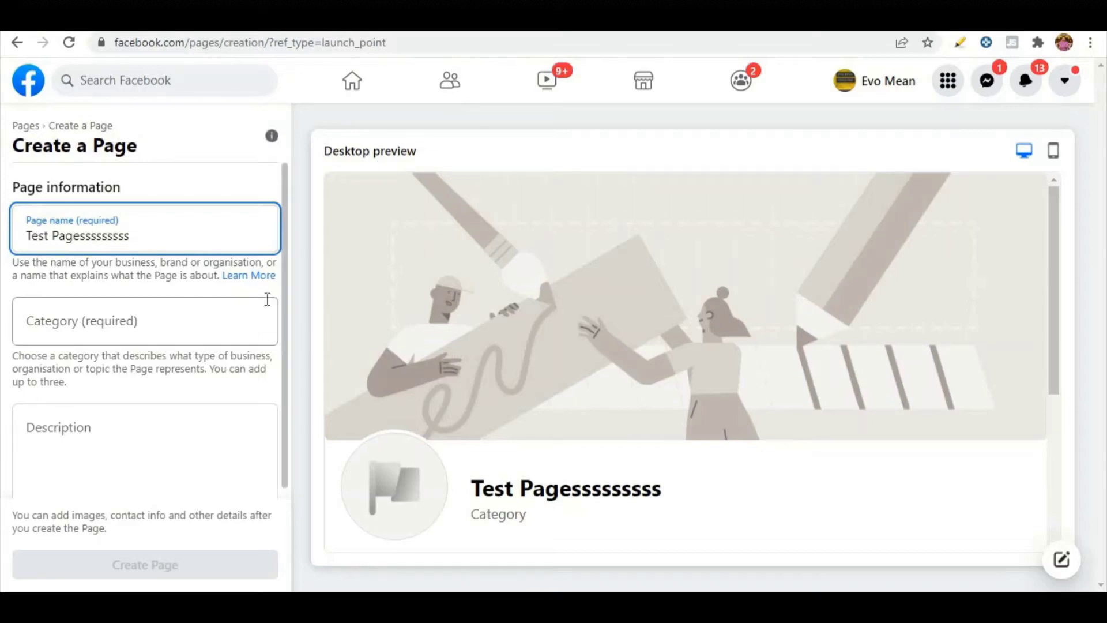
{"action": "key", "text": "BackSpace"}
{"action": "key", "text": "BackSpace"}
{"action": "key", "text": "BackSpace"}
{"action": "key", "text": "BackSpace"}
{"action": "key", "text": "BackSpace"}
{"action": "key", "text": "BackSpace"}
{"action": "key", "text": "BackSpace"}
{"action": "key", "text": "BackSpace"}
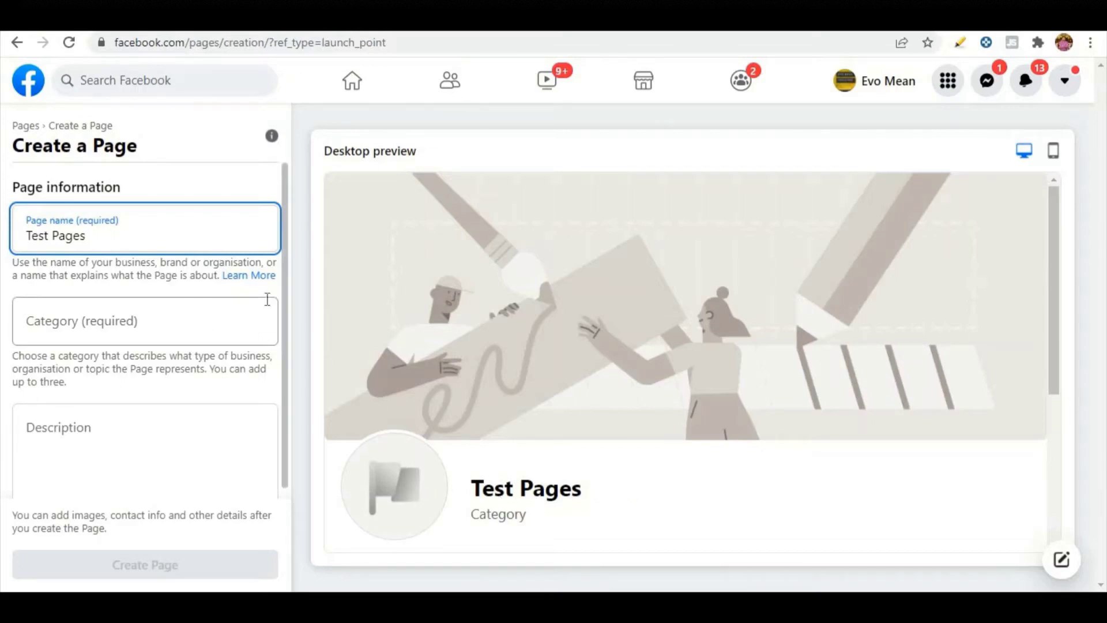
{"action": "key", "text": "BackSpace"}
Assign the categories Digital creator, Advertising/marketing and Marketing agency to the Page.
{"action": "left_click", "coordinate": [92, 317]}
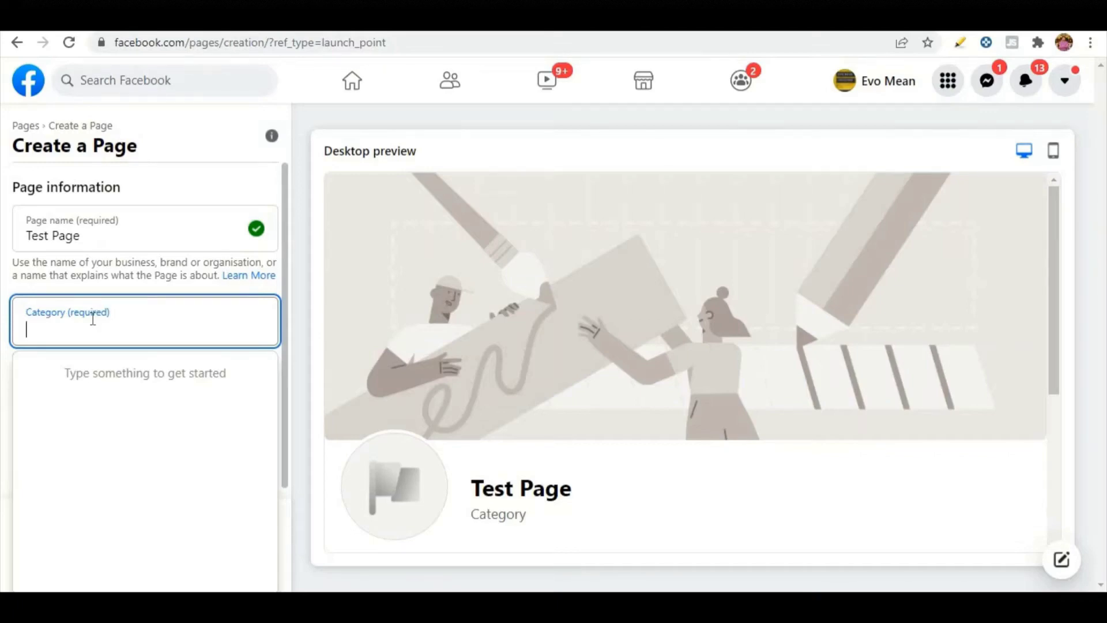
{"action": "type", "text": "digt"}
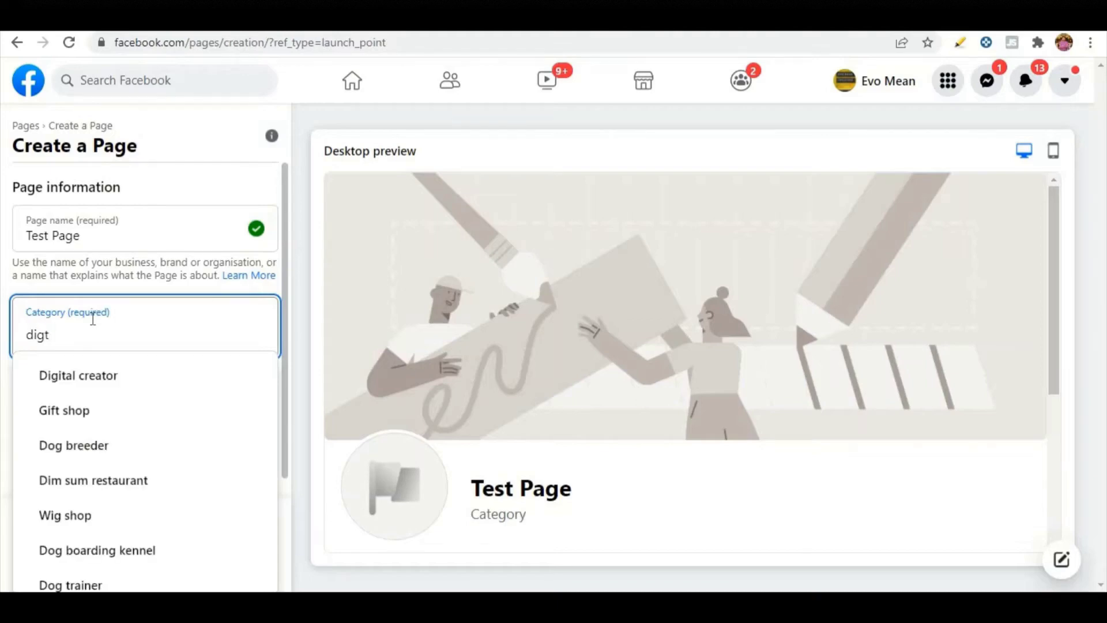
{"action": "type", "text": "ita"}
{"action": "key", "text": "BackSpace"}
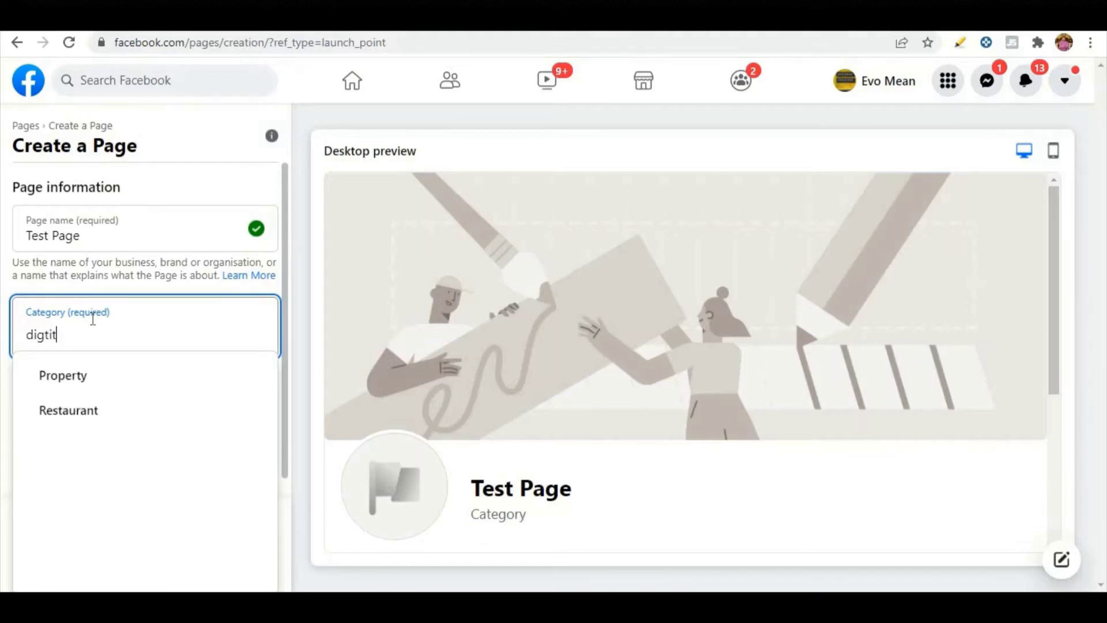
{"action": "key", "text": "BackSpace"}
{"action": "key", "text": "BackSpace"}
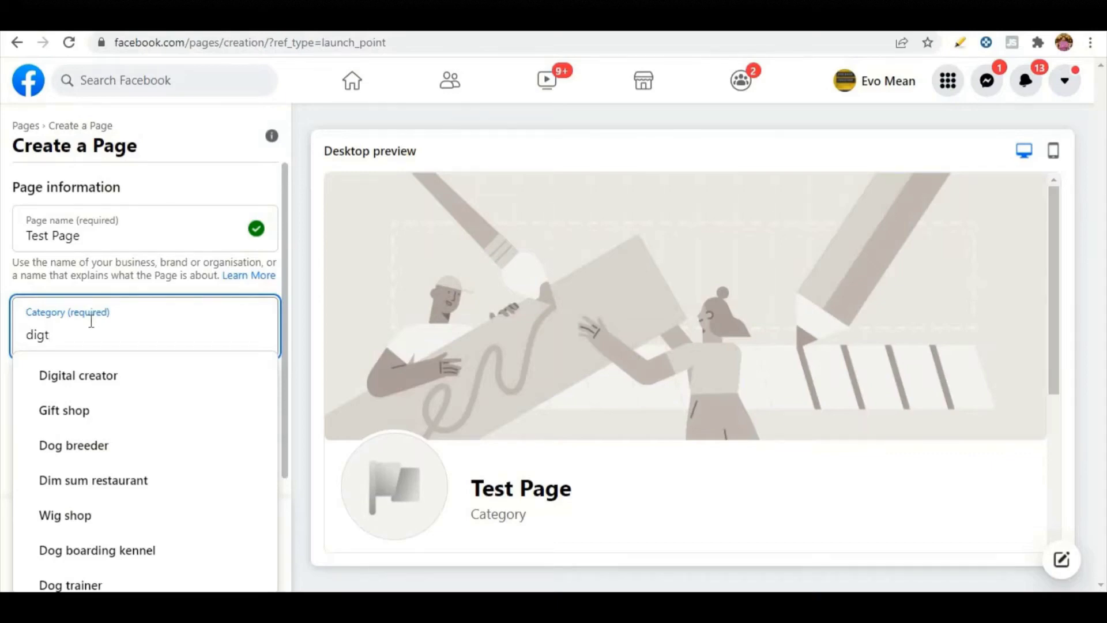
{"action": "left_click", "coordinate": [79, 386]}
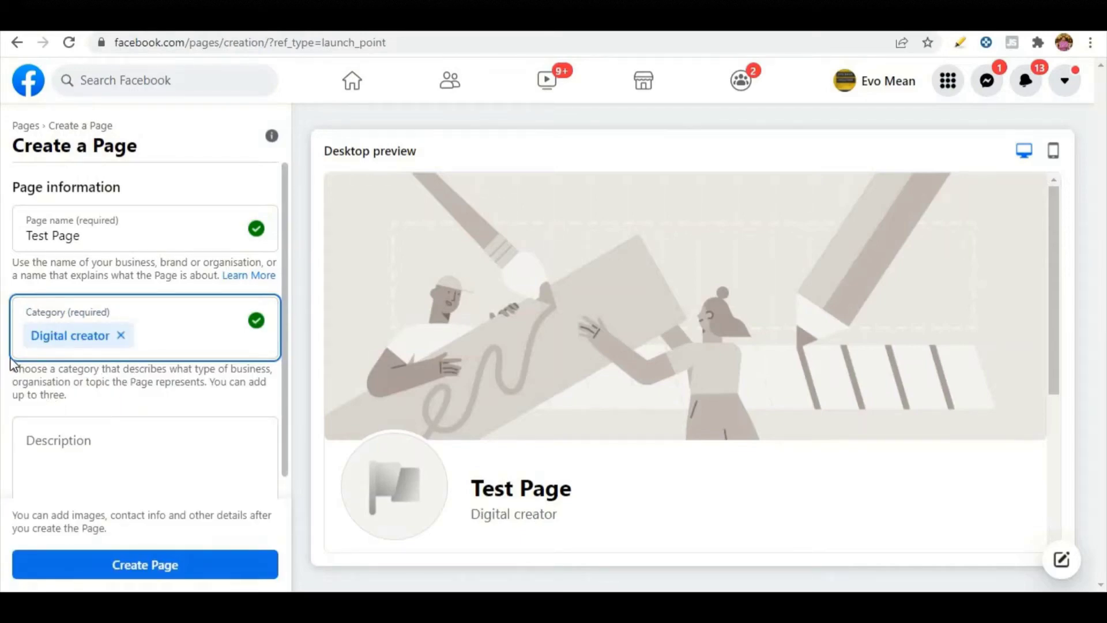
{"action": "type", "text": "face"}
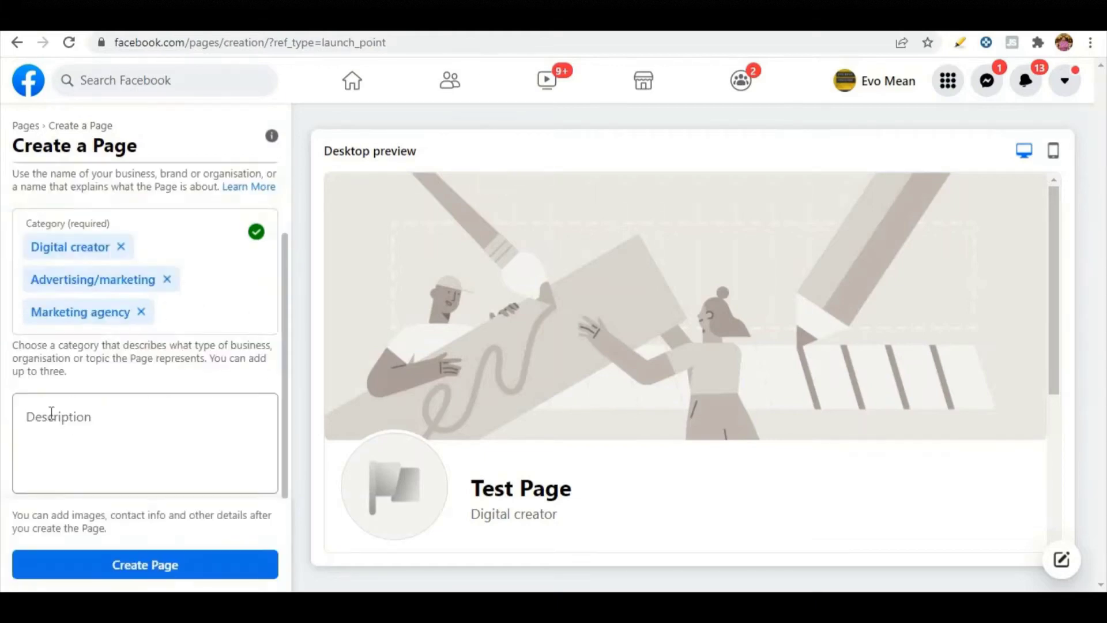
Enter the Page description "for digital marketing you can contact.".
{"action": "left_click", "coordinate": [50, 409]}
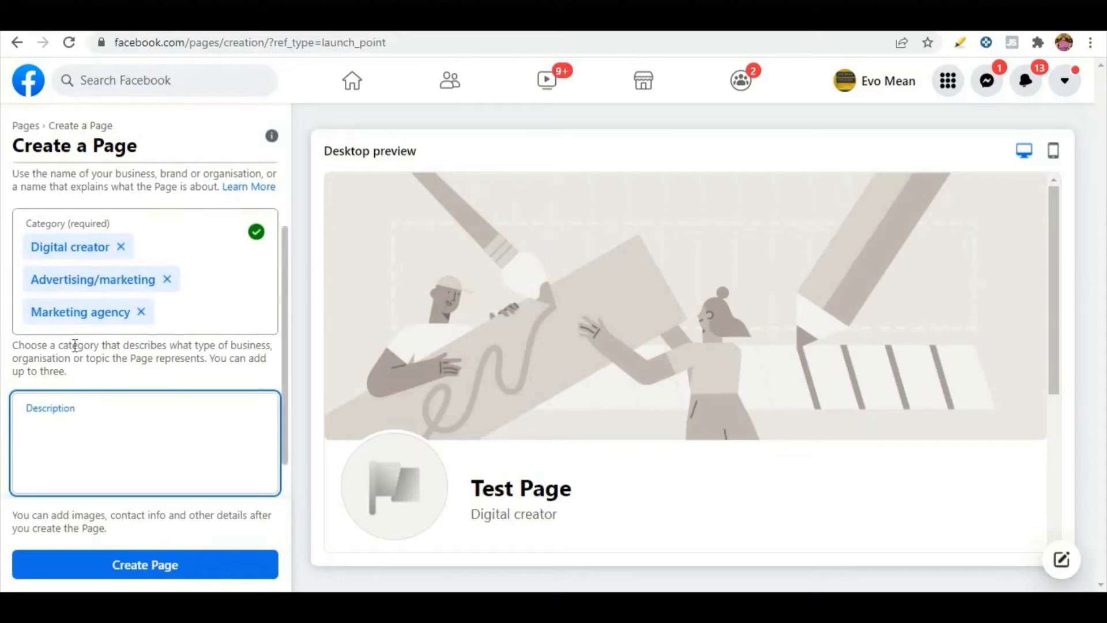
{"action": "scroll", "coordinate": [57, 317], "scroll_direction": "up", "scroll_amount": 2}
{"action": "scroll", "coordinate": [7, 299], "scroll_direction": "down", "scroll_amount": 2}
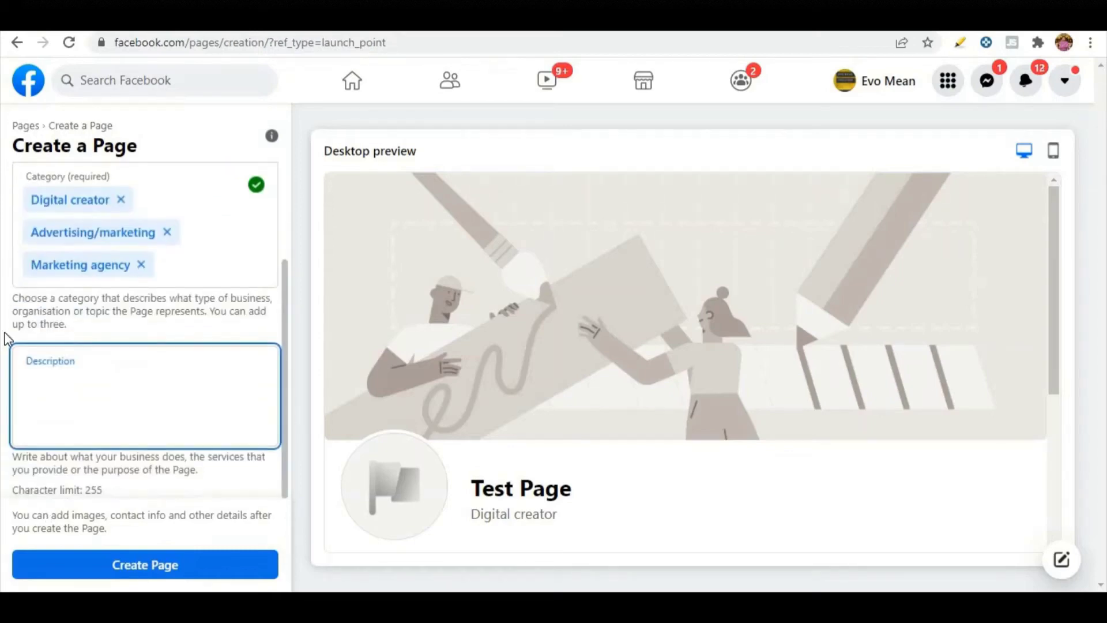
{"action": "type", "text": "for digital marketing you can contact."}
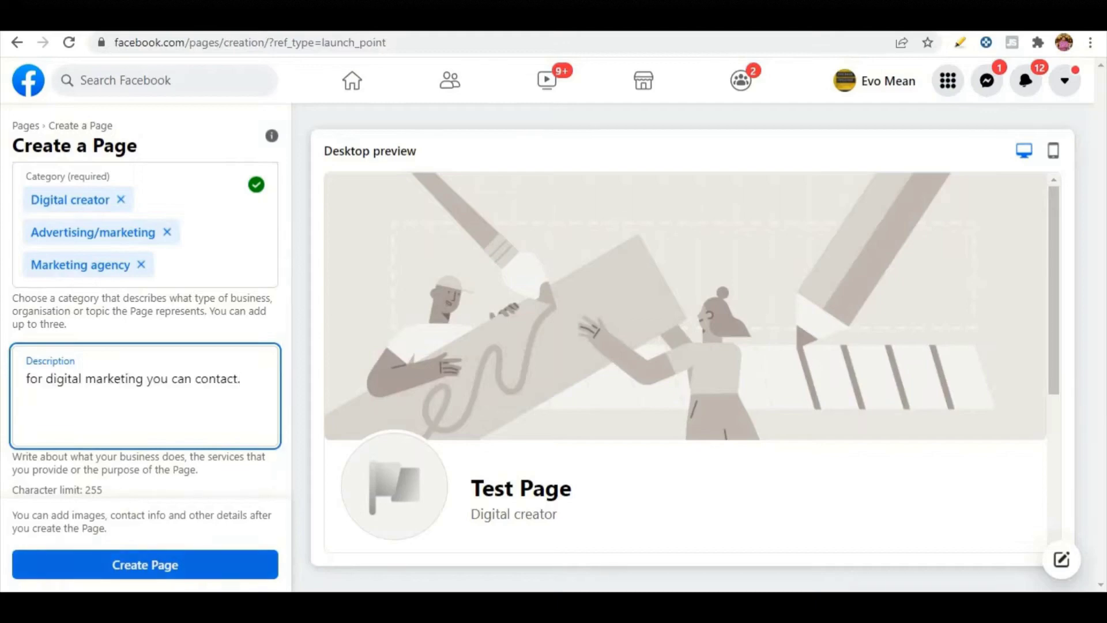
{"action": "left_click_drag", "start_coordinate": [31, 381], "coordinate": [254, 386]}
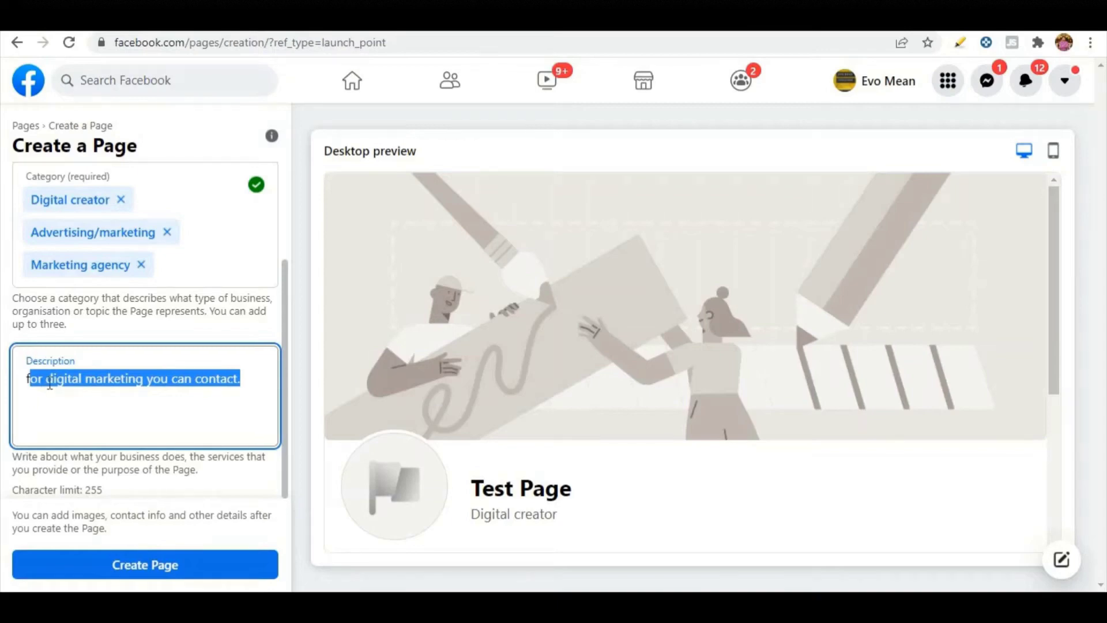
{"action": "left_click", "coordinate": [109, 486]}
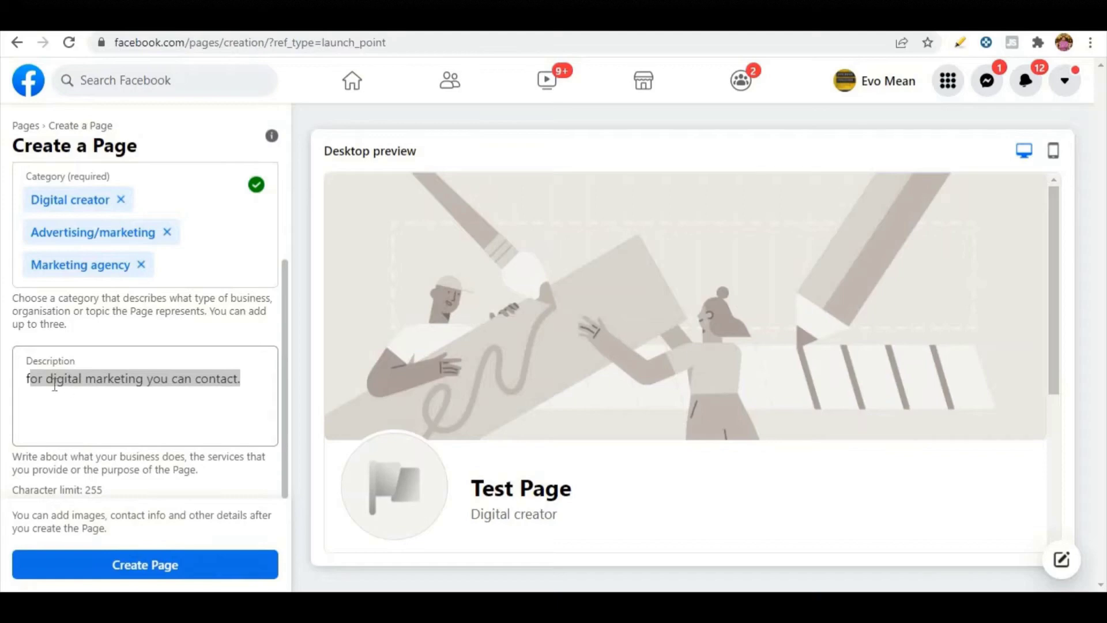
Review the entered Page information and create the Page.
{"action": "scroll", "coordinate": [54, 372], "scroll_direction": "up", "scroll_amount": 3}
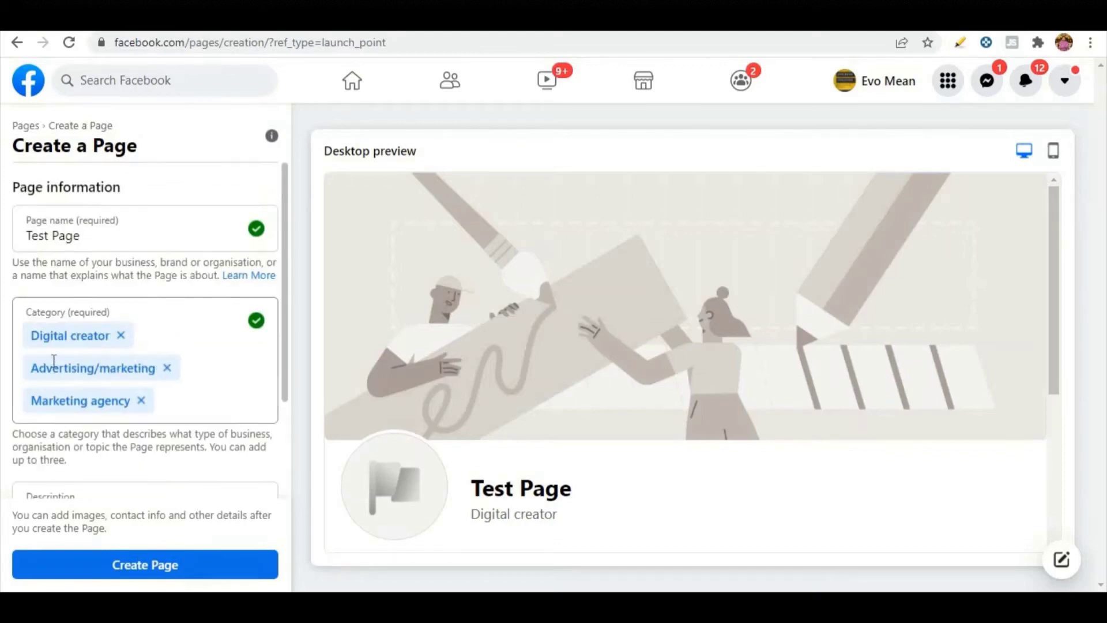
{"action": "scroll", "coordinate": [54, 361], "scroll_direction": "down", "scroll_amount": 3}
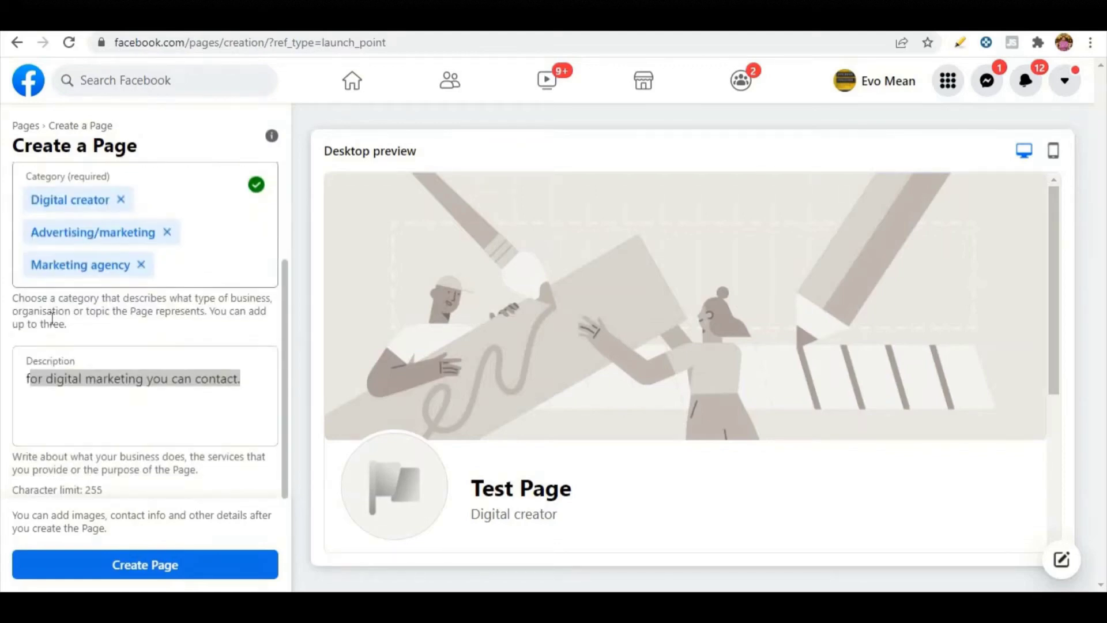
{"action": "left_click", "coordinate": [125, 568]}
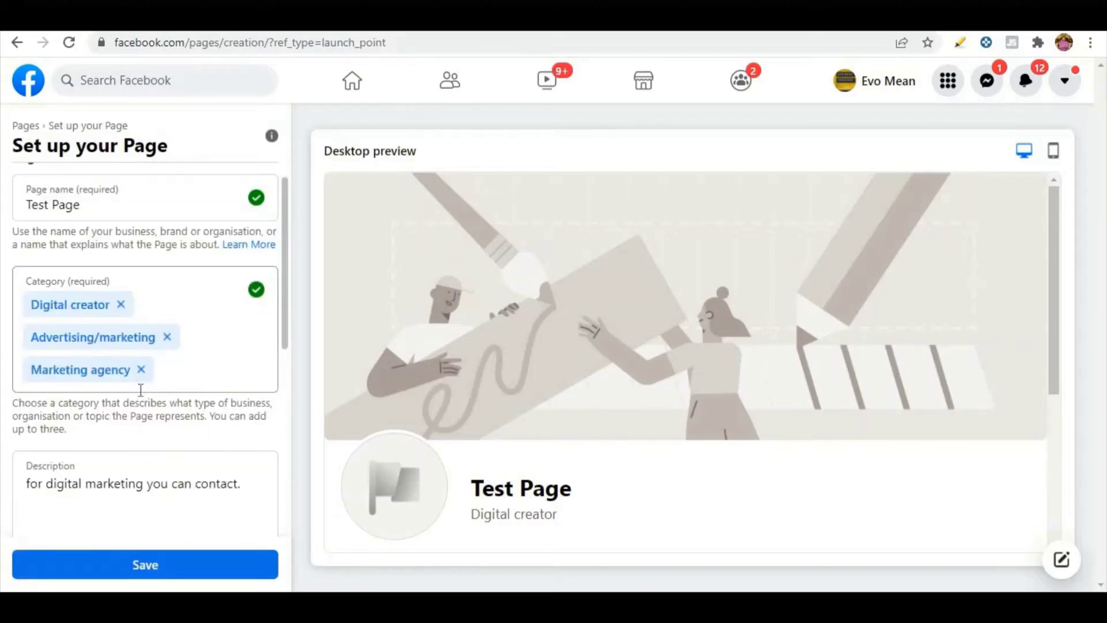
{"action": "scroll", "coordinate": [140, 390], "scroll_direction": "down", "scroll_amount": 2}
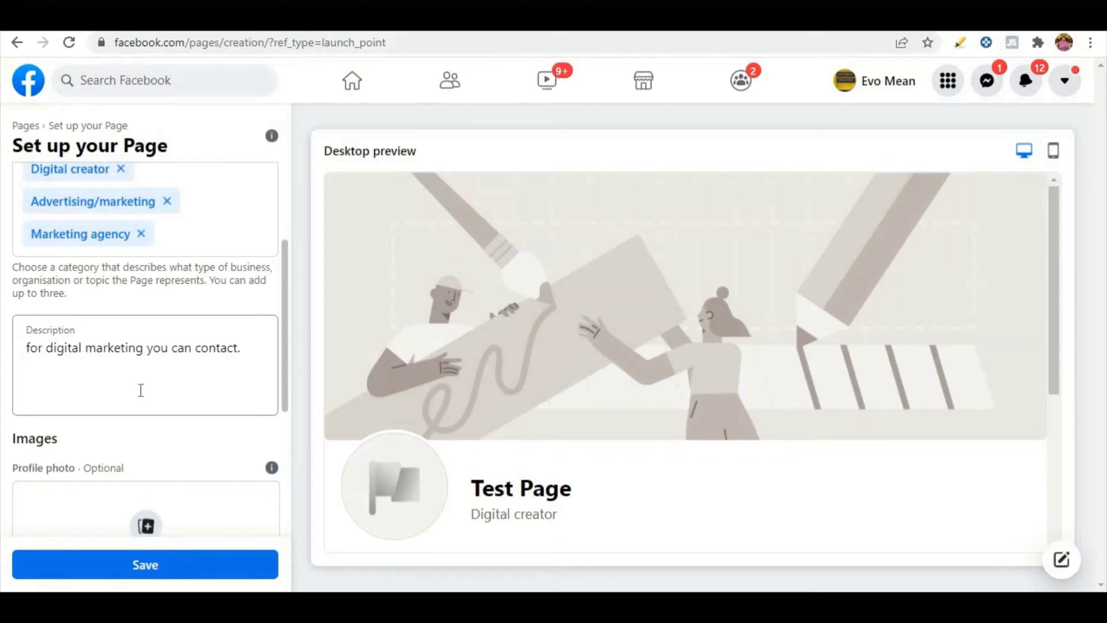
{"action": "scroll", "coordinate": [141, 389], "scroll_direction": "down", "scroll_amount": 2}
{"action": "scroll", "coordinate": [143, 396], "scroll_direction": "down", "scroll_amount": 2}
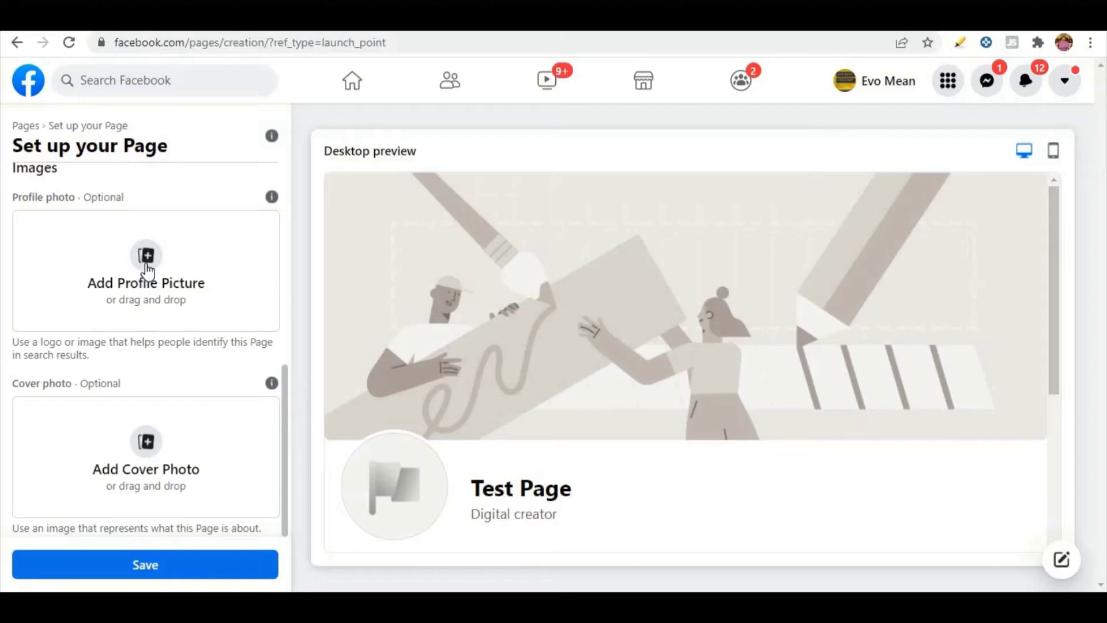
{"action": "left_click", "coordinate": [151, 446]}
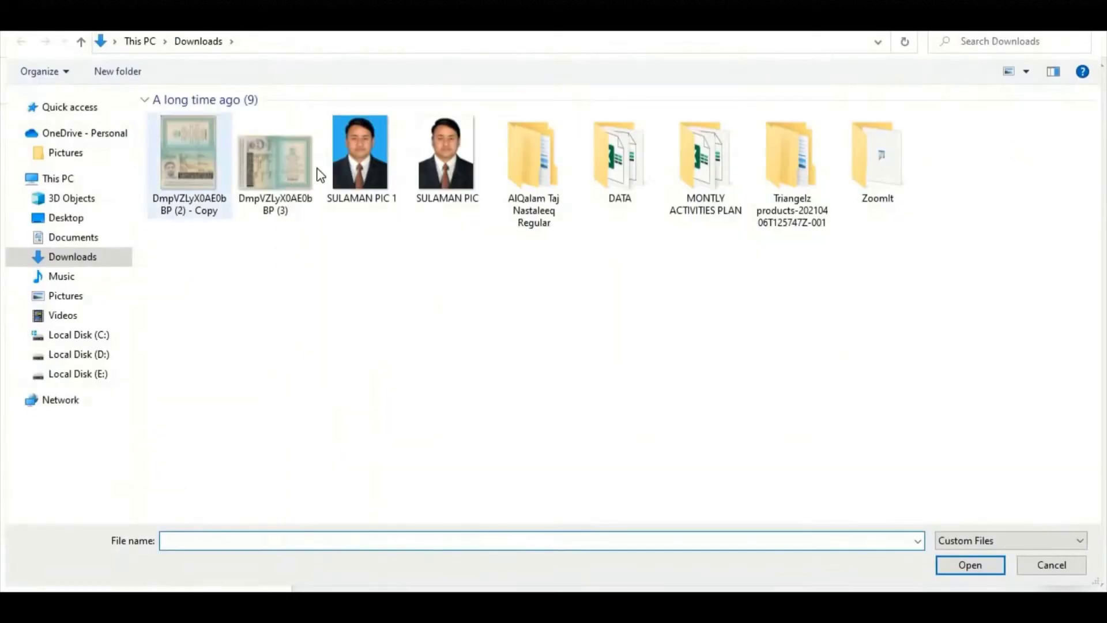
{"action": "double_click", "coordinate": [437, 151]}
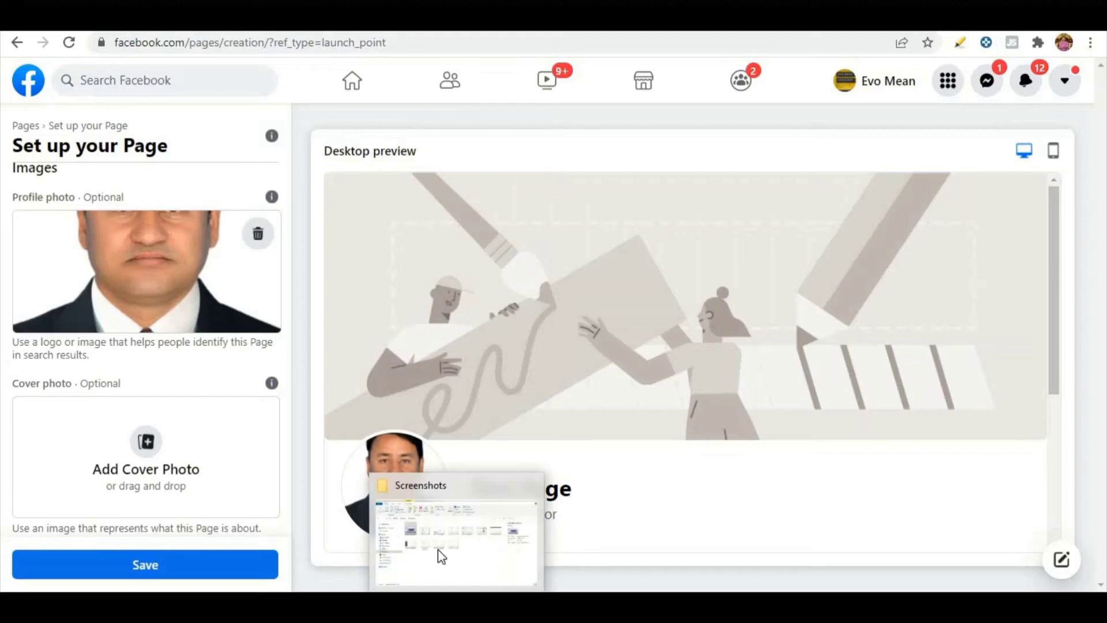
Switch to the Screenshots folder in File Explorer and open the image Screenshot (268).
{"action": "left_click", "coordinate": [440, 555]}
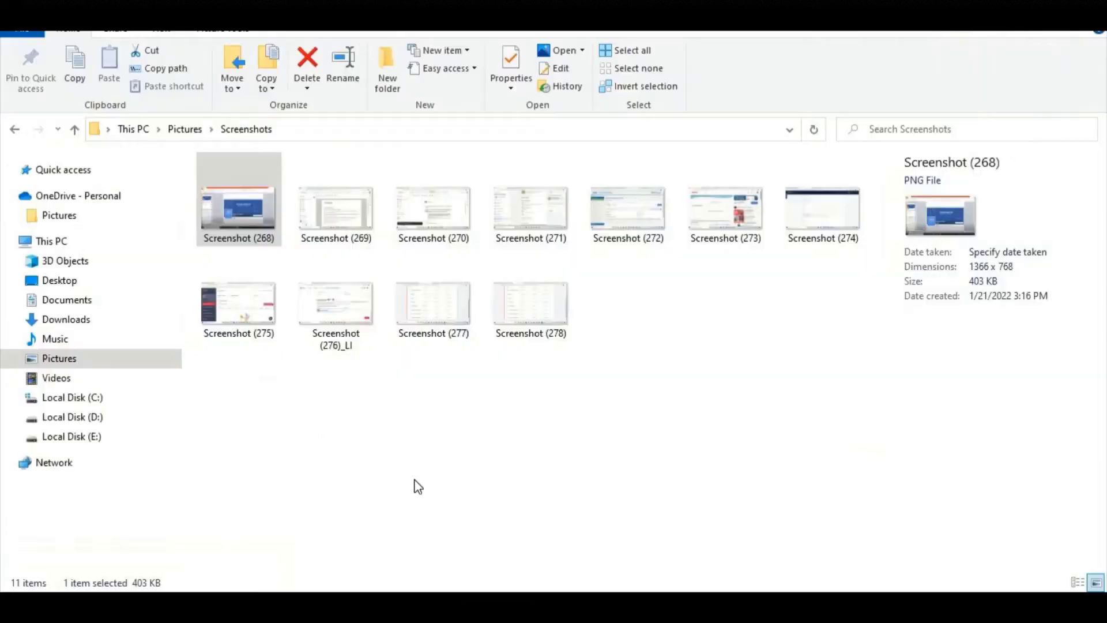
{"action": "double_click", "coordinate": [242, 209]}
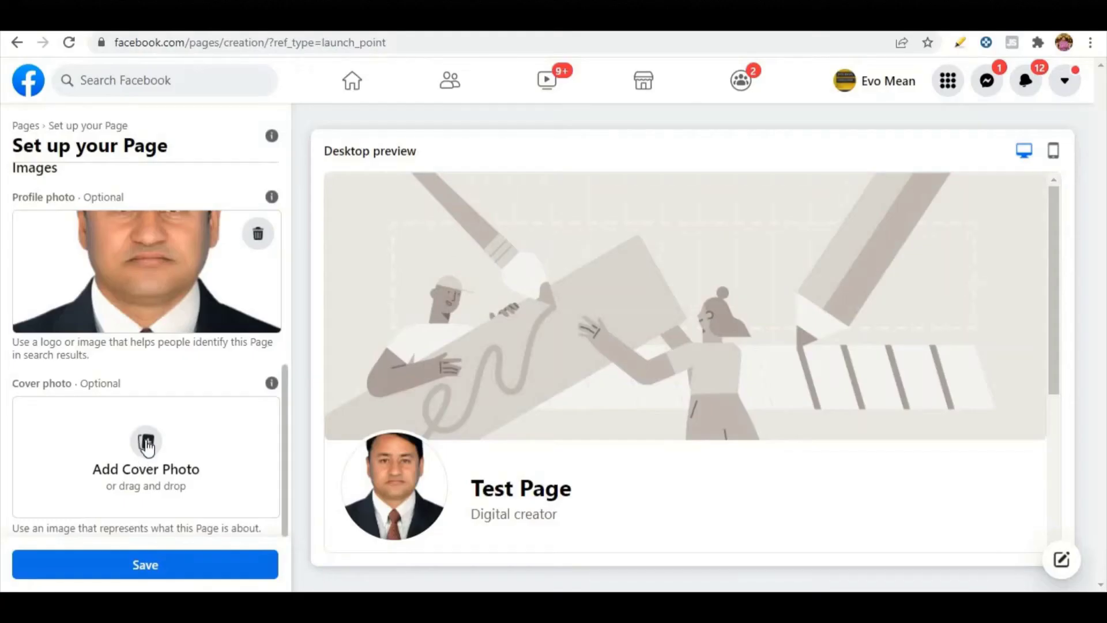
Add the image DmpVZLyX0AE0bBP (3) from the Downloads folder as the Page's cover photo and save the Page setup.
{"action": "left_click", "coordinate": [148, 444]}
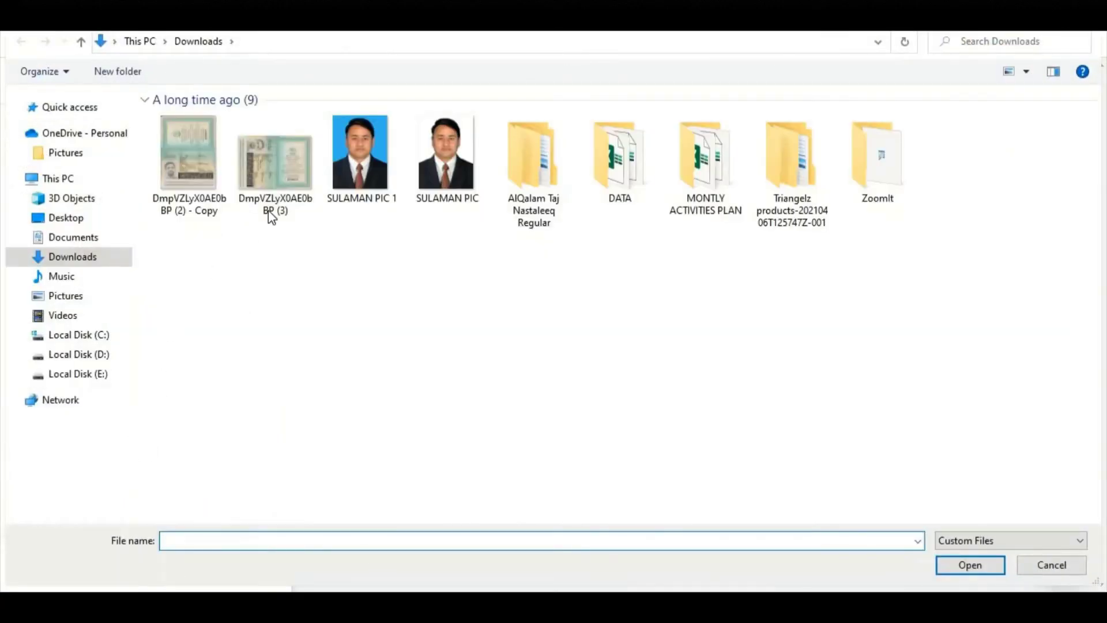
{"action": "double_click", "coordinate": [284, 172]}
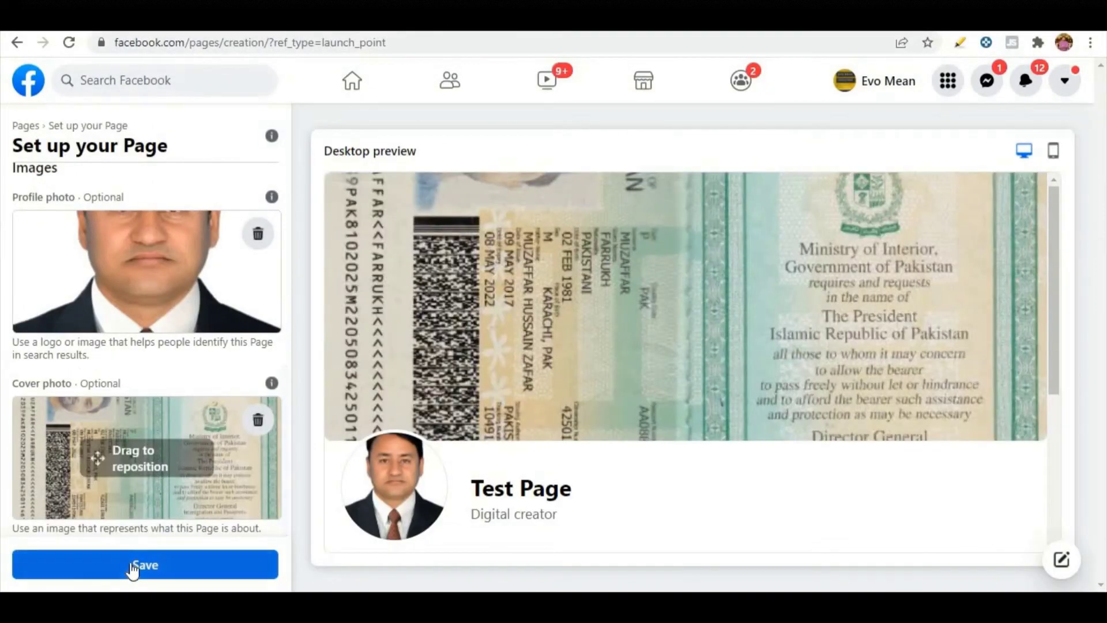
{"action": "left_click", "coordinate": [132, 568]}
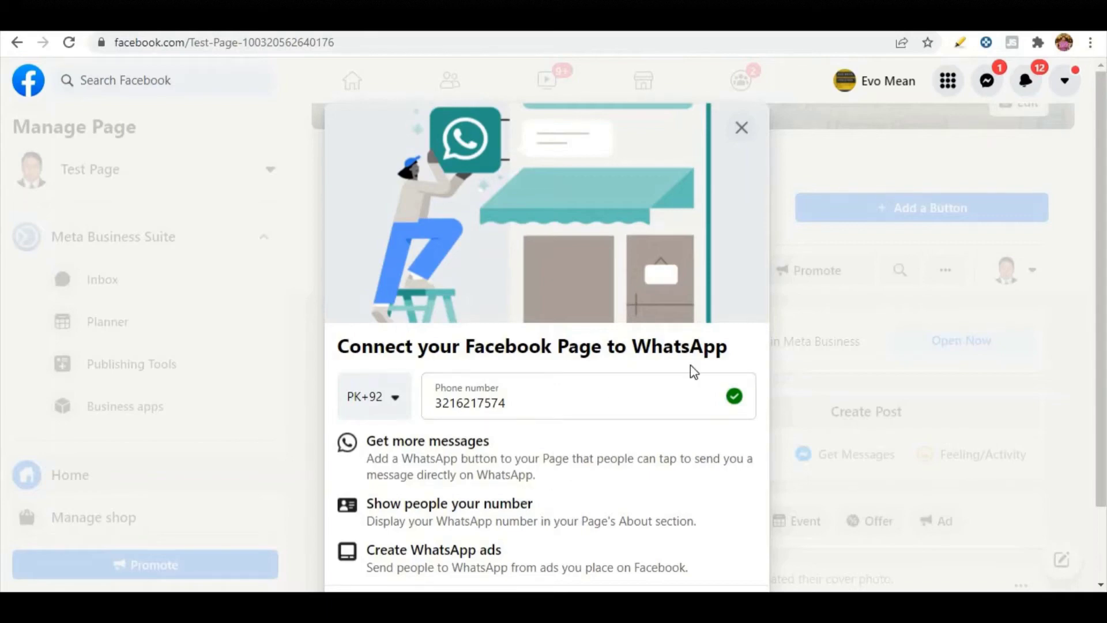
Dismiss the offer to connect the Page to WhatsApp and confirm leaving it.
{"action": "left_click", "coordinate": [739, 128]}
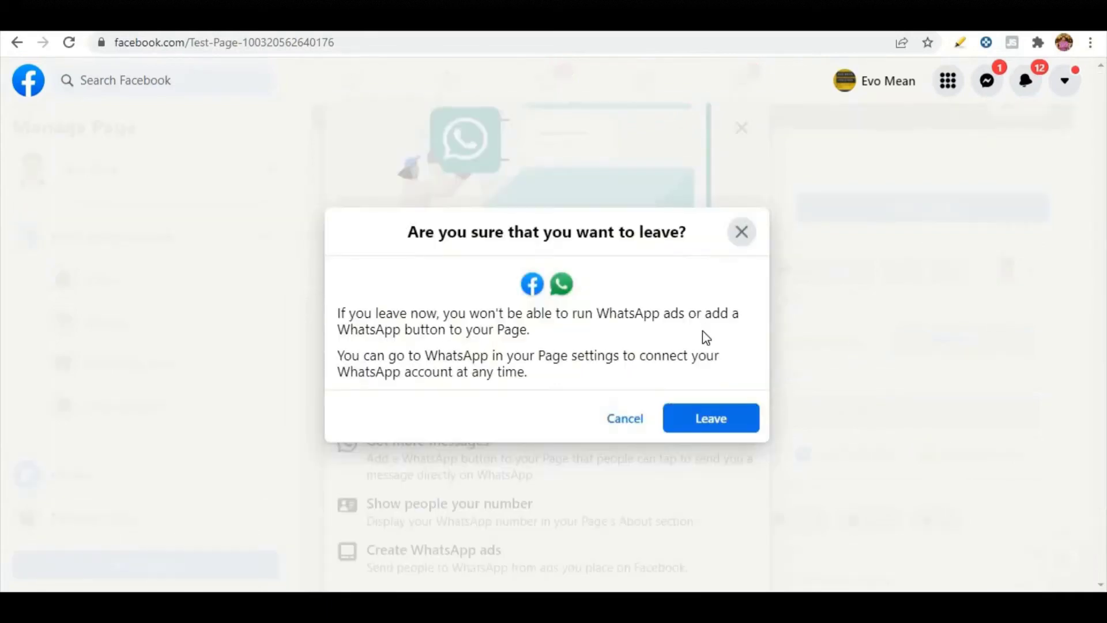
{"action": "left_click", "coordinate": [691, 427]}
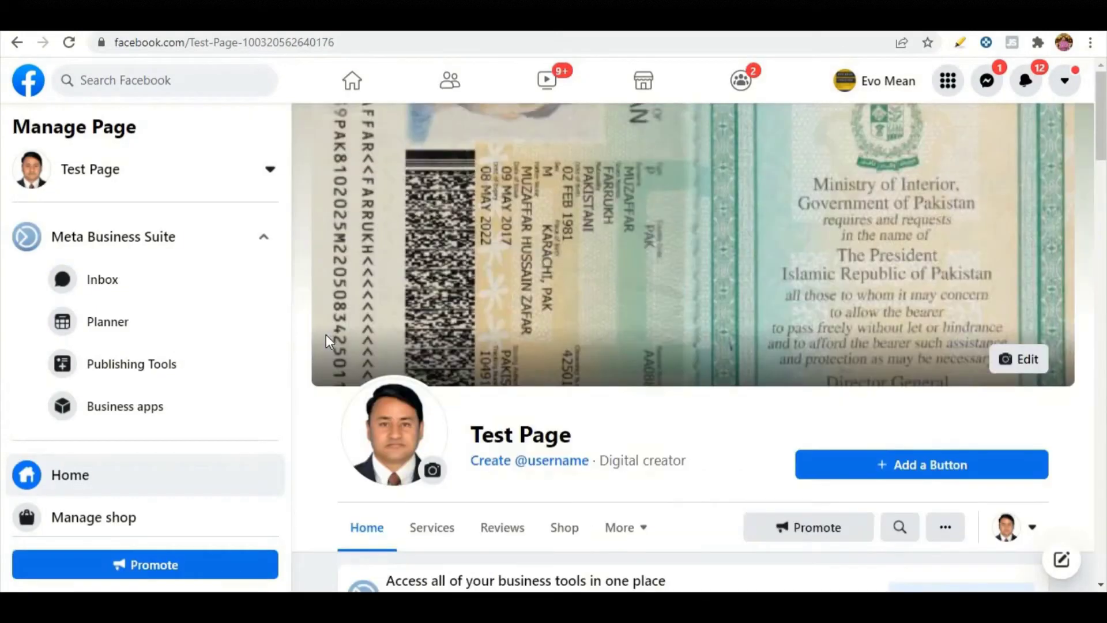
{"action": "scroll", "coordinate": [336, 383], "scroll_direction": "up", "scroll_amount": 5}
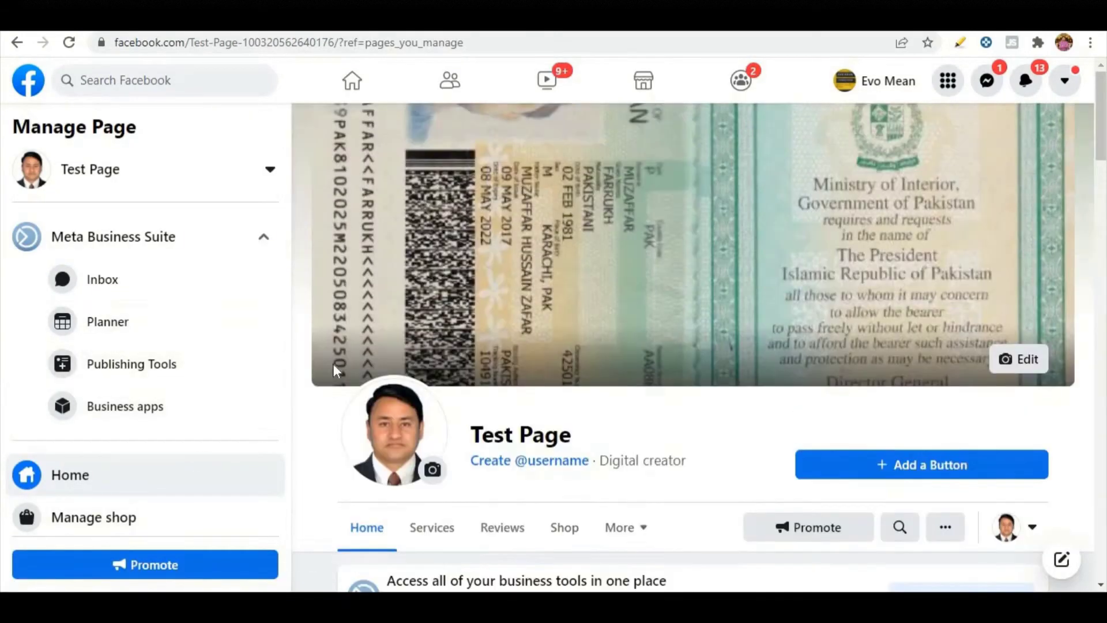
Open Test Page's settings and go to its Page info section.
{"action": "scroll", "coordinate": [142, 280], "scroll_direction": "down", "scroll_amount": 5}
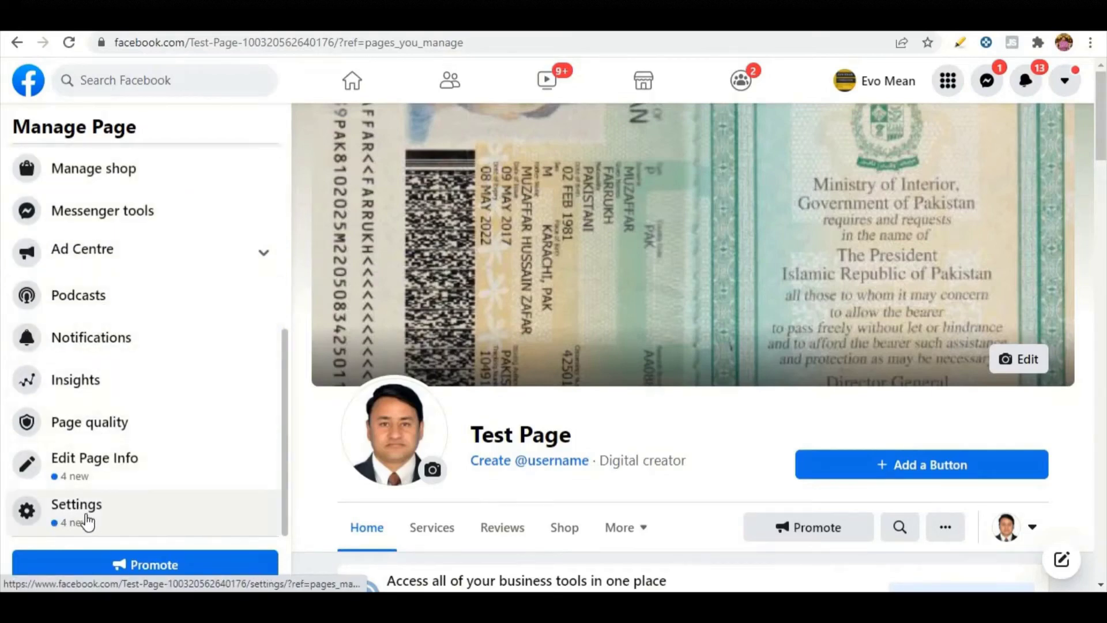
{"action": "left_click", "coordinate": [87, 520]}
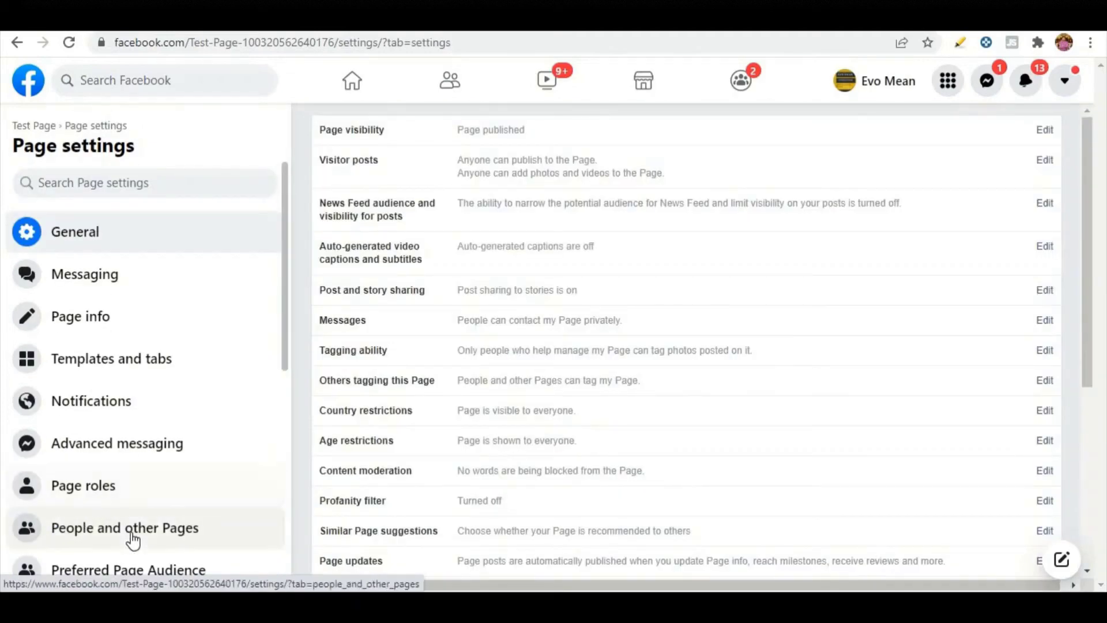
{"action": "scroll", "coordinate": [99, 479], "scroll_direction": "down", "scroll_amount": 5}
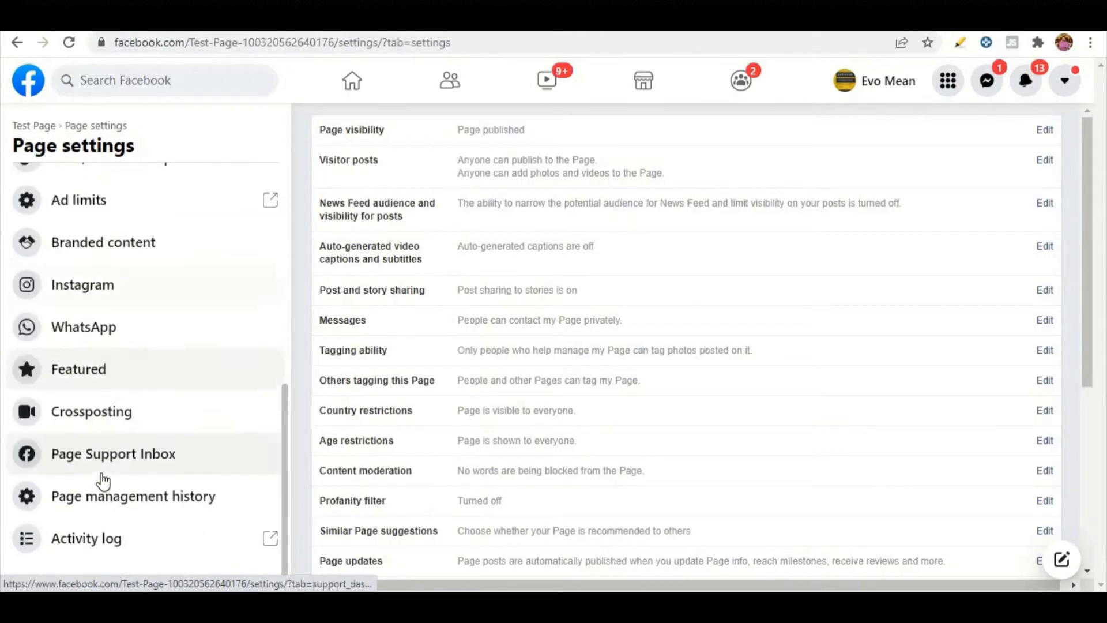
{"action": "scroll", "coordinate": [100, 478], "scroll_direction": "up", "scroll_amount": 5}
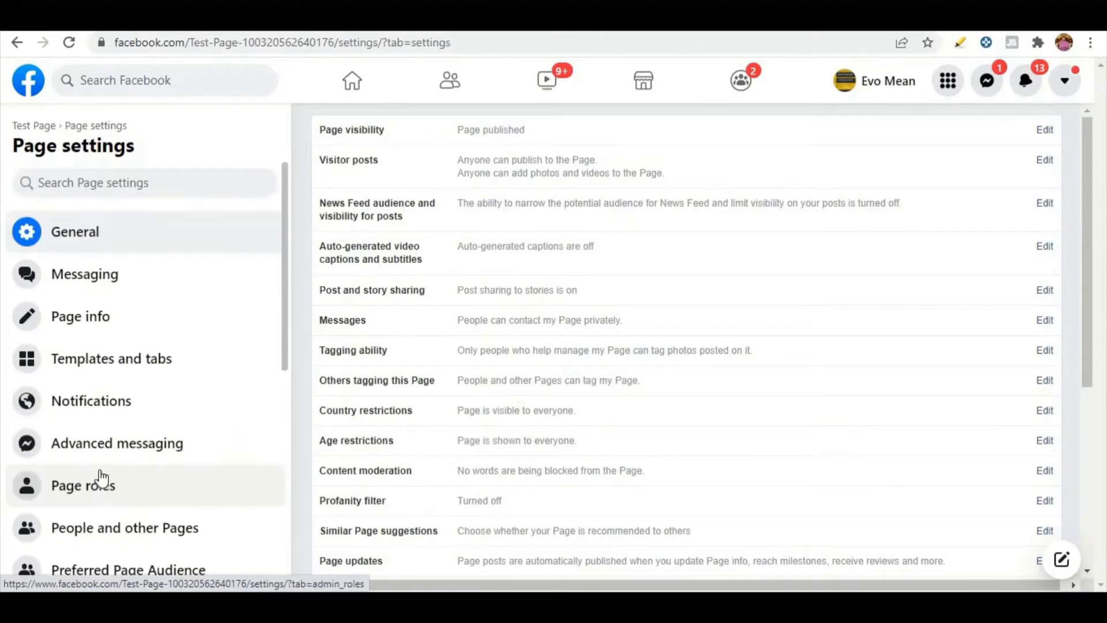
{"action": "left_click", "coordinate": [72, 326]}
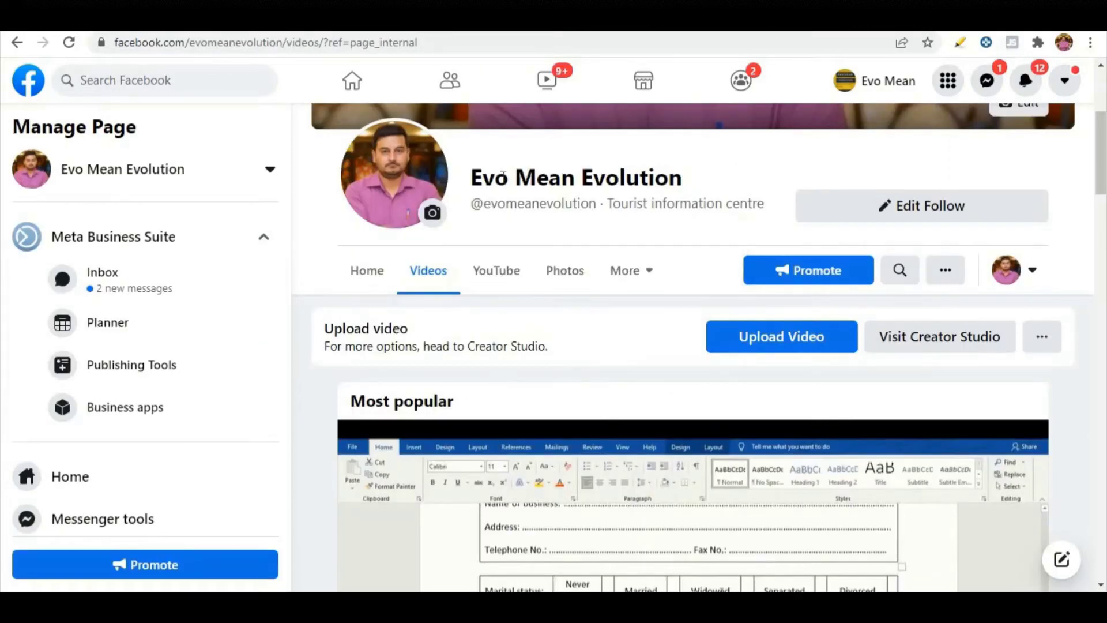
Highlight the username on the Evo Mean Evolution Page and review Test Page's name, username, description and category fields.
{"action": "left_click_drag", "start_coordinate": [489, 205], "coordinate": [597, 217]}
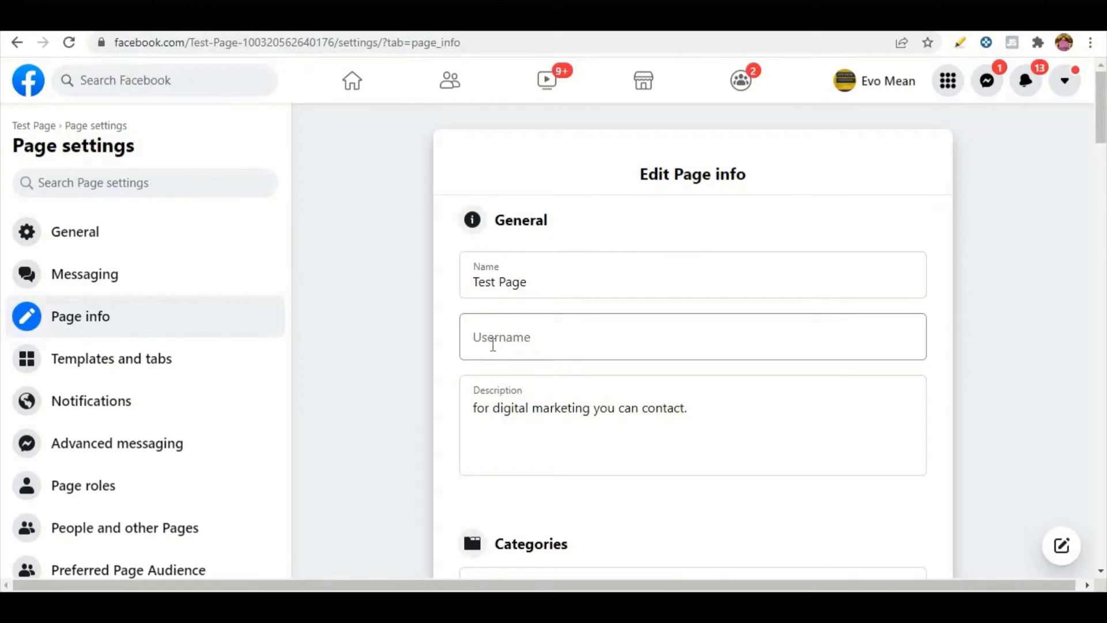
{"action": "scroll", "coordinate": [493, 344], "scroll_direction": "down", "scroll_amount": 2}
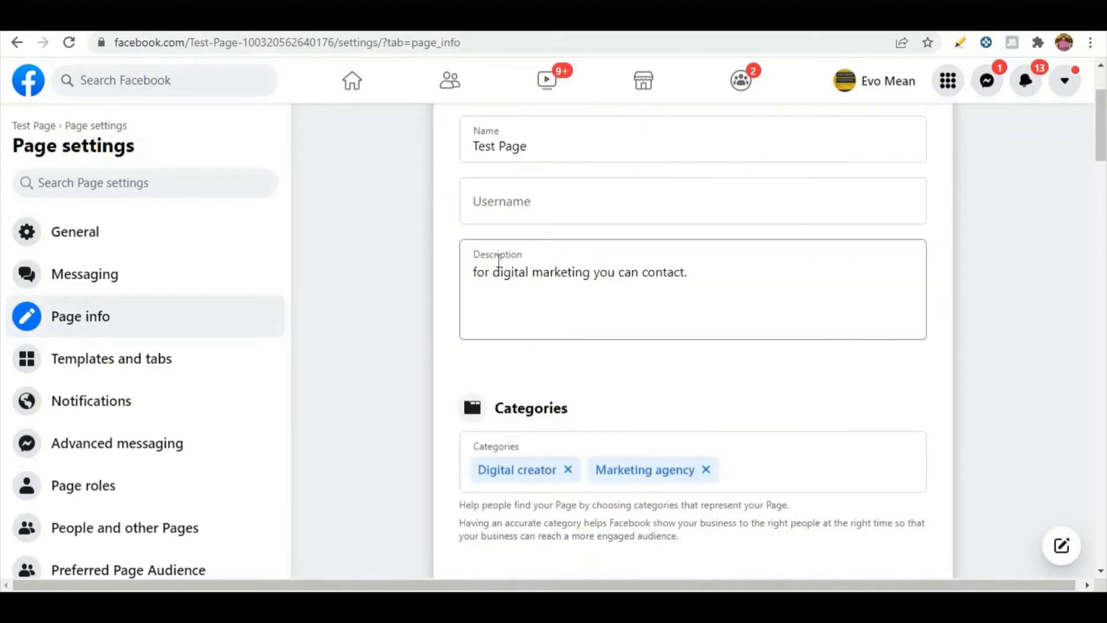
{"action": "scroll", "coordinate": [430, 303], "scroll_direction": "down", "scroll_amount": 2}
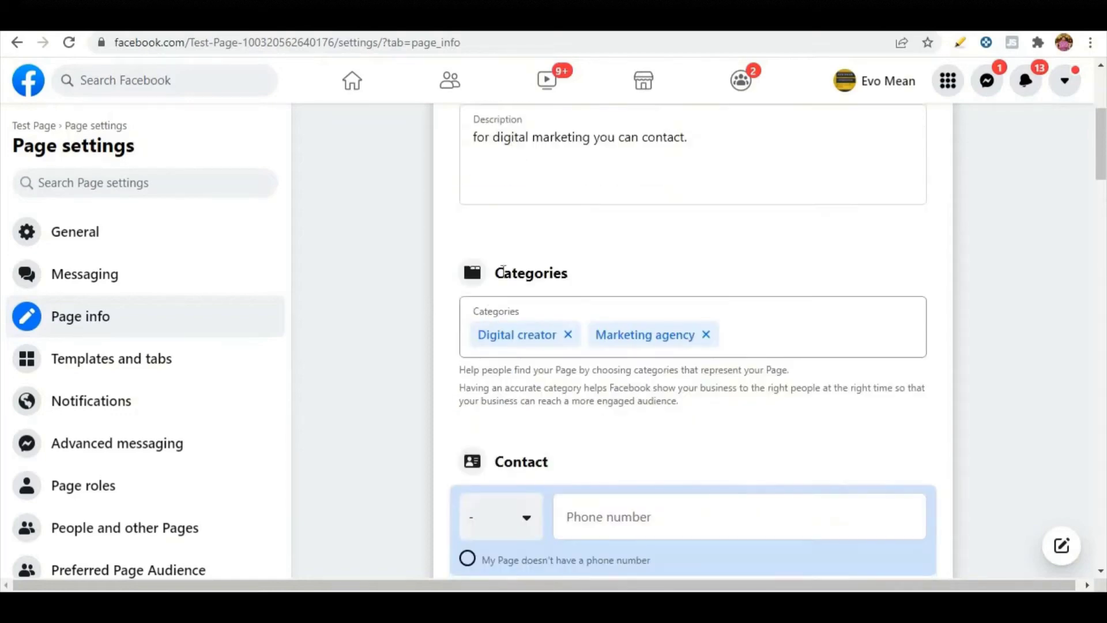
Mark in the contact details that the Page doesn't have a phone number.
{"action": "scroll", "coordinate": [456, 295], "scroll_direction": "down", "scroll_amount": 4}
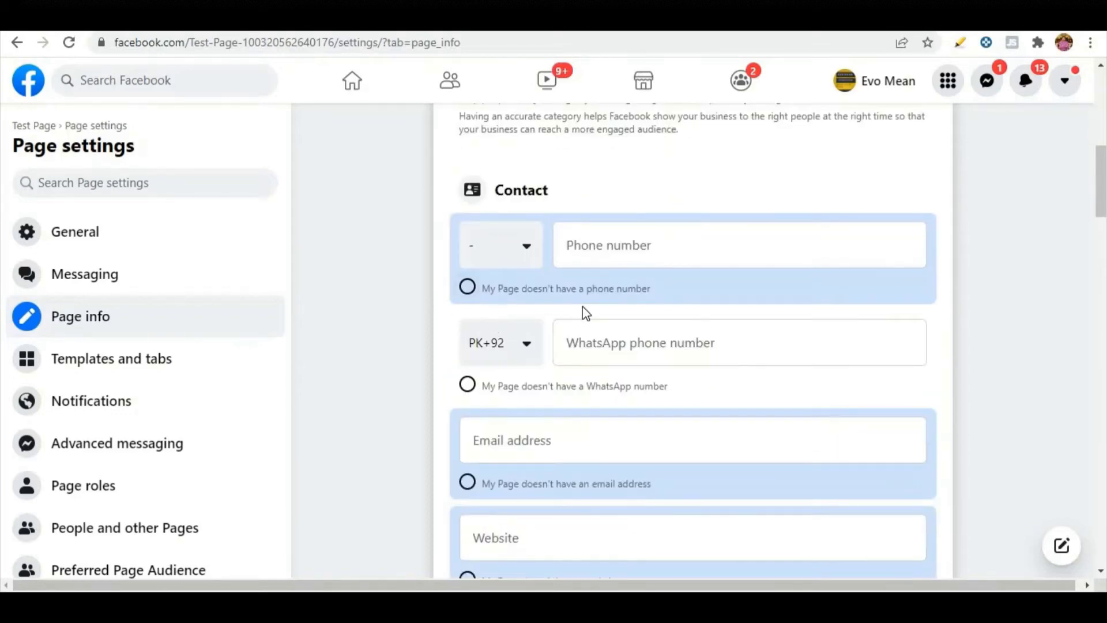
{"action": "left_click", "coordinate": [531, 252]}
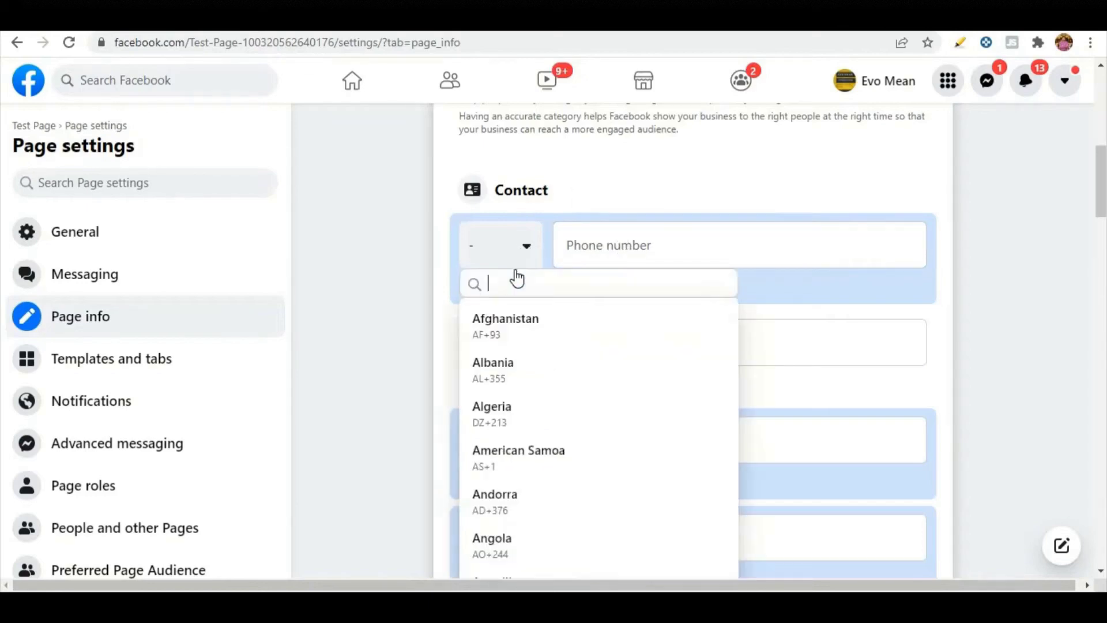
{"action": "left_click", "coordinate": [625, 239]}
{"action": "left_click", "coordinate": [437, 232]}
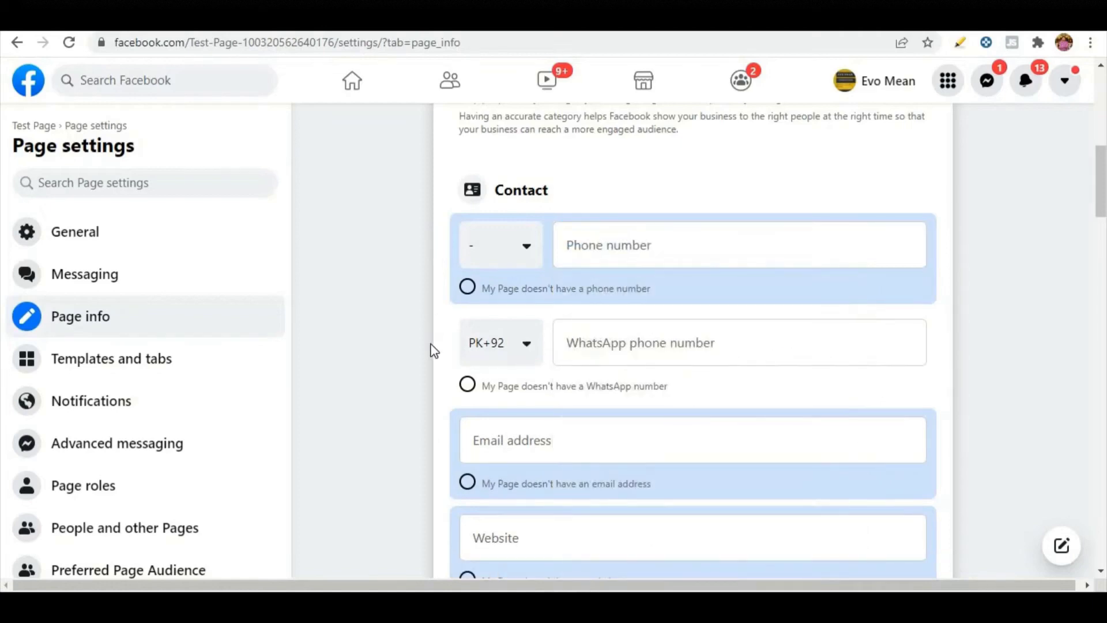
{"action": "left_click", "coordinate": [467, 287]}
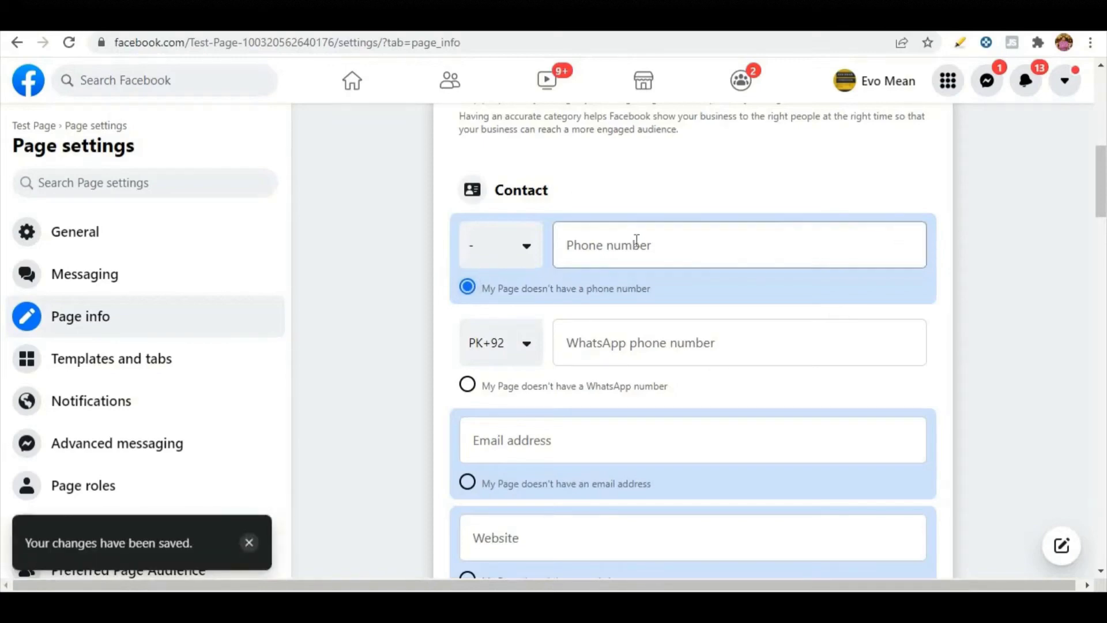
Look over the remaining contact fields and inspect the Edit Follow action button on the Evo Mean Evolution Page.
{"action": "scroll", "coordinate": [441, 214], "scroll_direction": "down", "scroll_amount": 5}
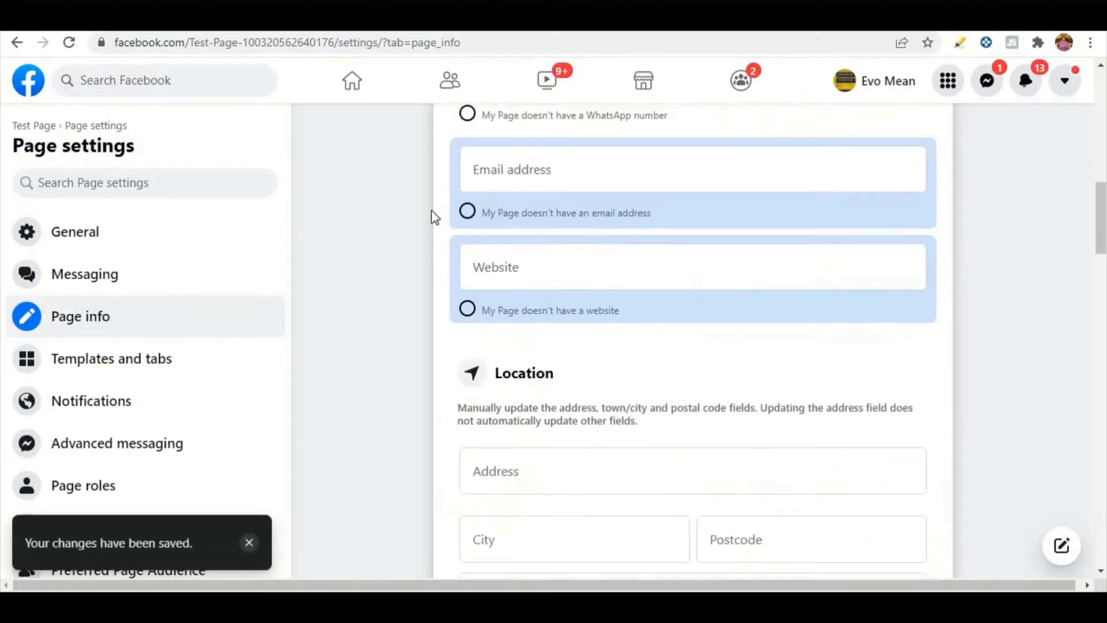
{"action": "scroll", "coordinate": [441, 213], "scroll_direction": "up", "scroll_amount": 5}
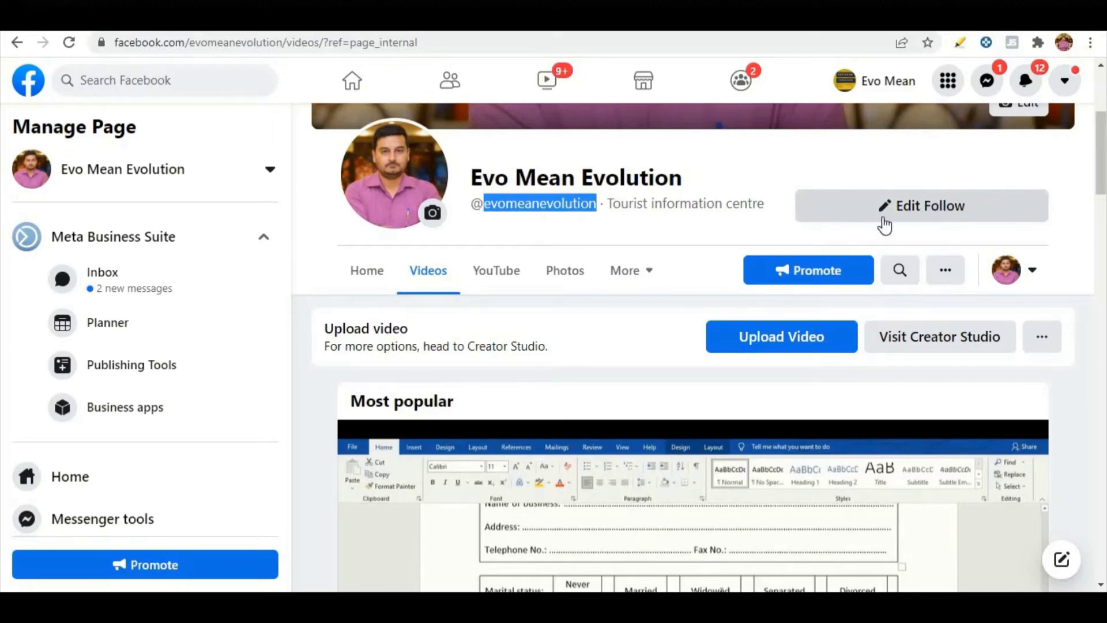
{"action": "scroll", "coordinate": [901, 238], "scroll_direction": "up", "scroll_amount": 4}
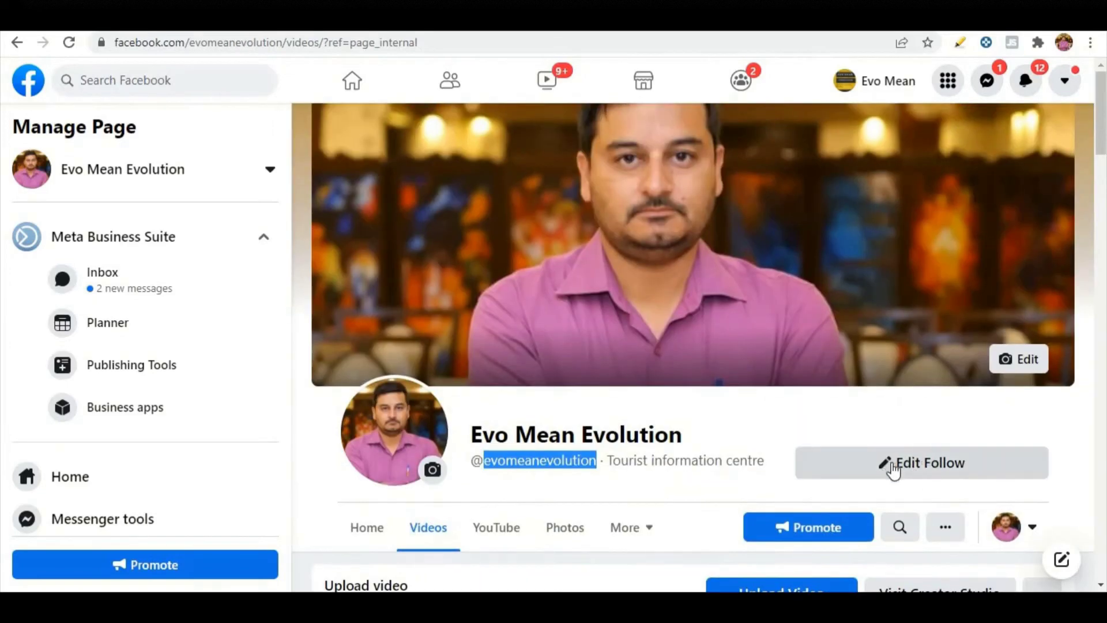
{"action": "left_click", "coordinate": [894, 468]}
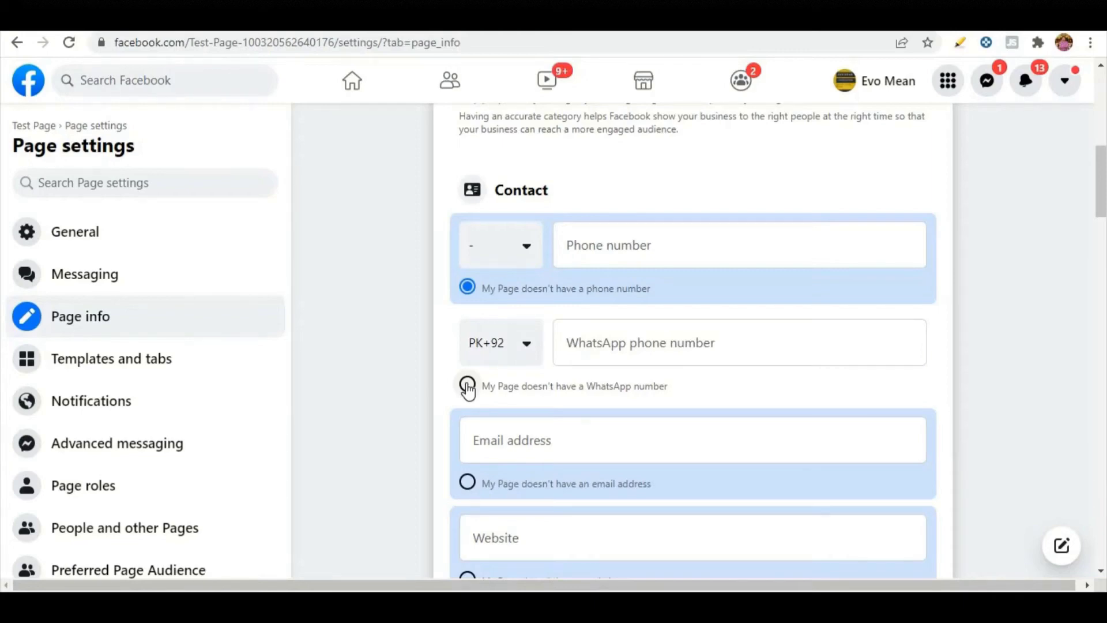
Try to mark Test Page as not having a WhatsApp number.
{"action": "left_click", "coordinate": [577, 355]}
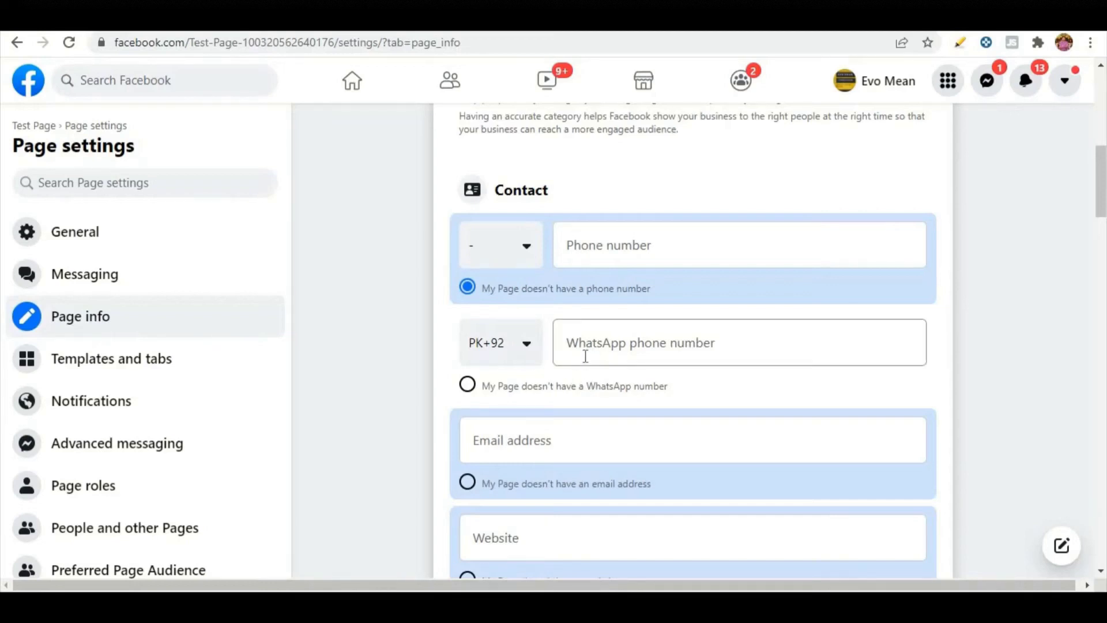
{"action": "scroll", "coordinate": [585, 355], "scroll_direction": "down", "scroll_amount": 2}
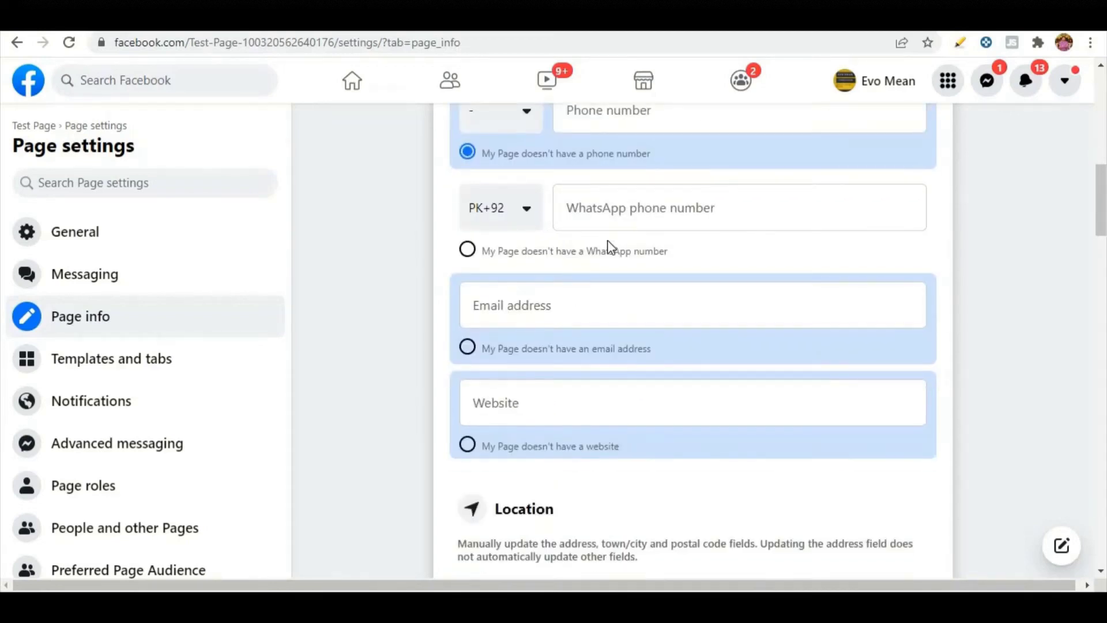
{"action": "left_click", "coordinate": [467, 250]}
{"action": "left_click", "coordinate": [698, 385]}
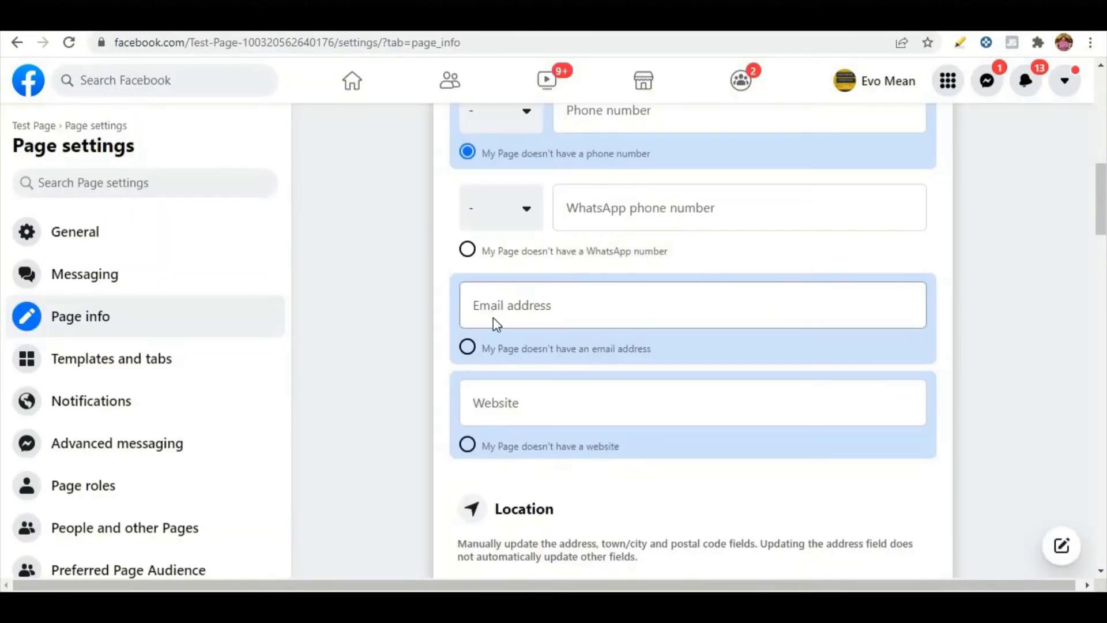
Mark in the contact details that the Page doesn't have an email address.
{"action": "scroll", "coordinate": [493, 323], "scroll_direction": "up", "scroll_amount": 2}
{"action": "scroll", "coordinate": [492, 329], "scroll_direction": "down", "scroll_amount": 2}
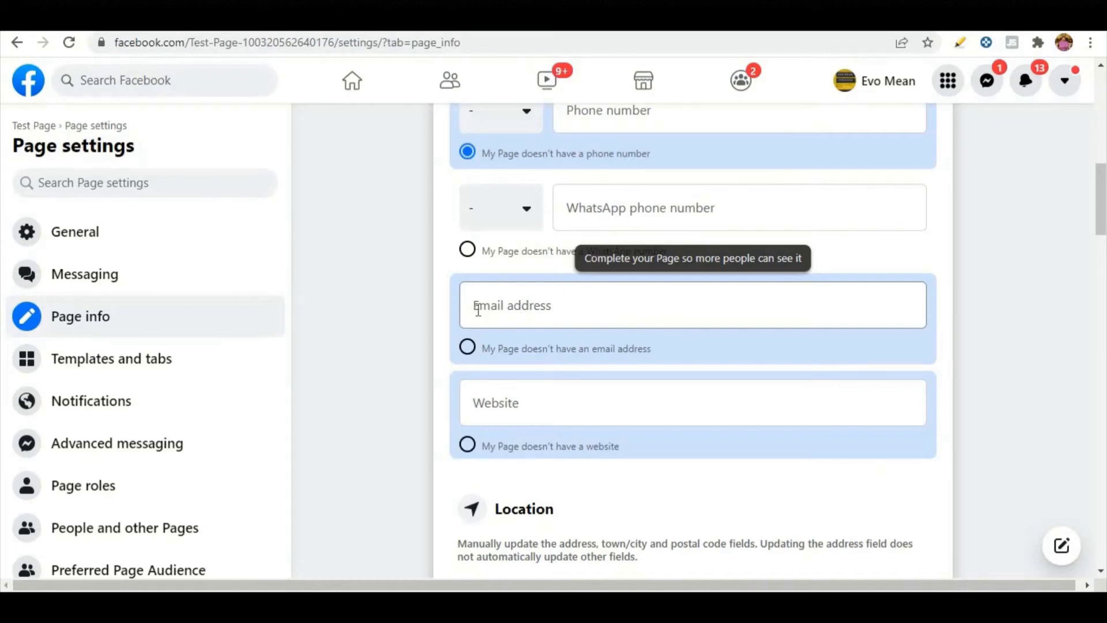
{"action": "left_click", "coordinate": [468, 347]}
Copy the web address of the current Page info screen and paste it as the Page's website.
{"action": "scroll", "coordinate": [449, 303], "scroll_direction": "down", "scroll_amount": 2}
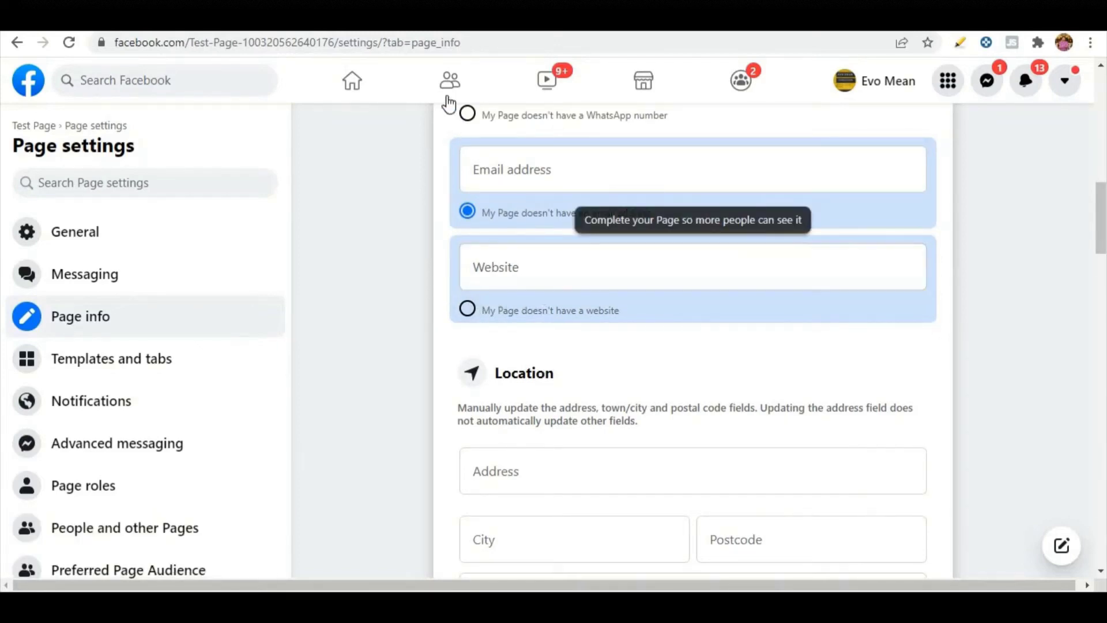
{"action": "left_click", "coordinate": [394, 42]}
{"action": "right_click", "coordinate": [395, 42]}
{"action": "key", "text": "ctrl+c"}
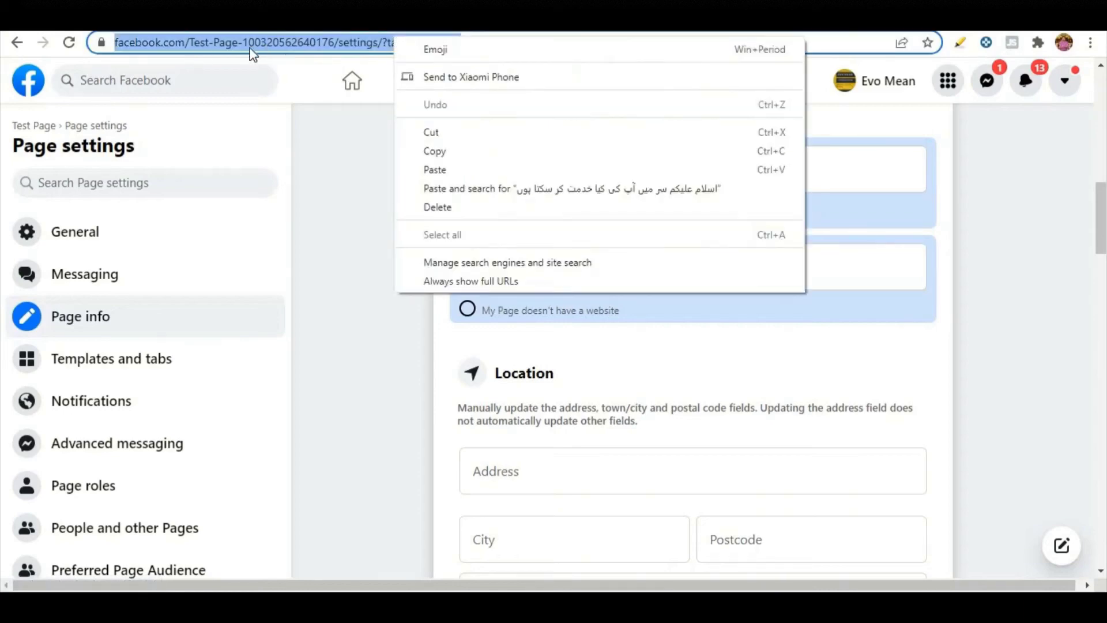
{"action": "key", "text": "Escape"}
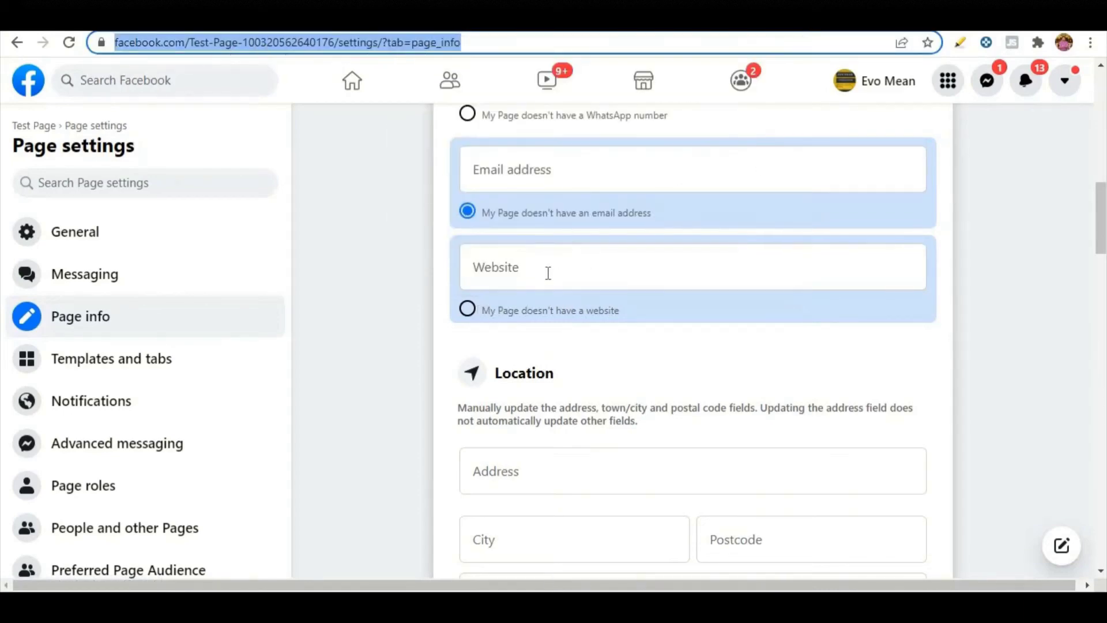
{"action": "right_click", "coordinate": [546, 272]}
{"action": "left_click", "coordinate": [587, 401]}
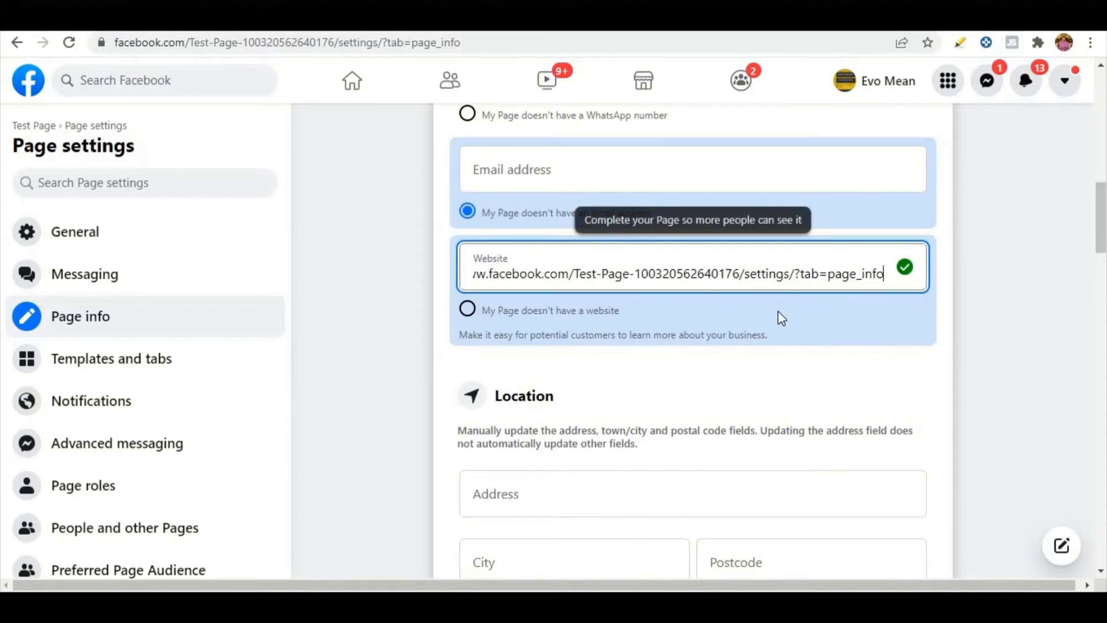
Review the address and map fields of the location section and mark that the Page doesn't have a location.
{"action": "scroll", "coordinate": [759, 339], "scroll_direction": "down", "scroll_amount": 2}
{"action": "scroll", "coordinate": [761, 340], "scroll_direction": "down", "scroll_amount": 2}
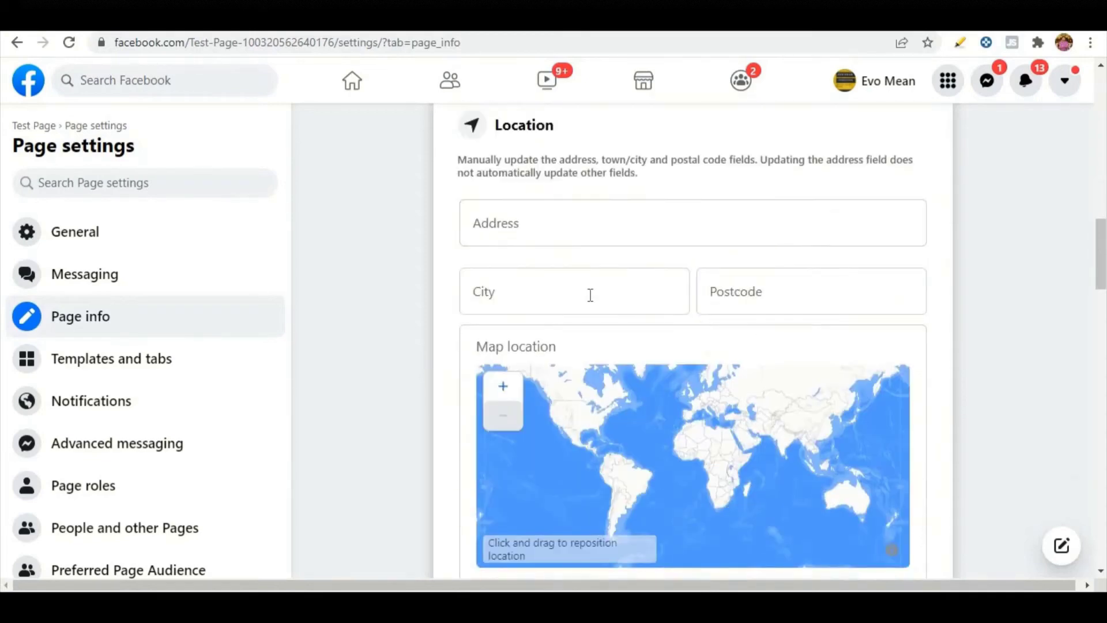
{"action": "scroll", "coordinate": [459, 257], "scroll_direction": "up", "scroll_amount": 2}
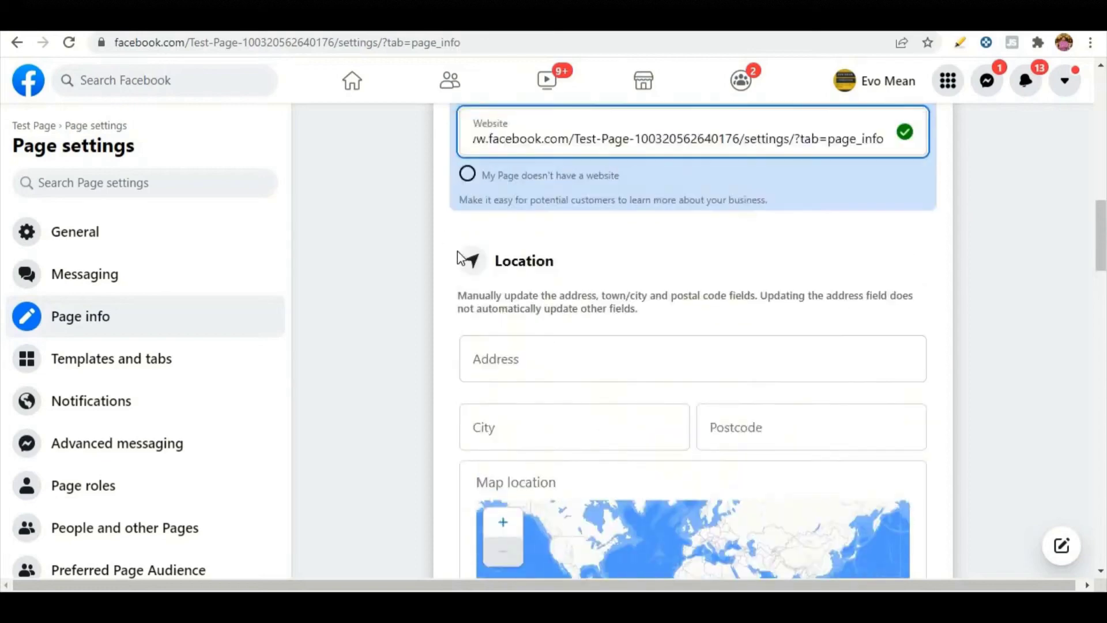
{"action": "scroll", "coordinate": [499, 222], "scroll_direction": "down", "scroll_amount": 2}
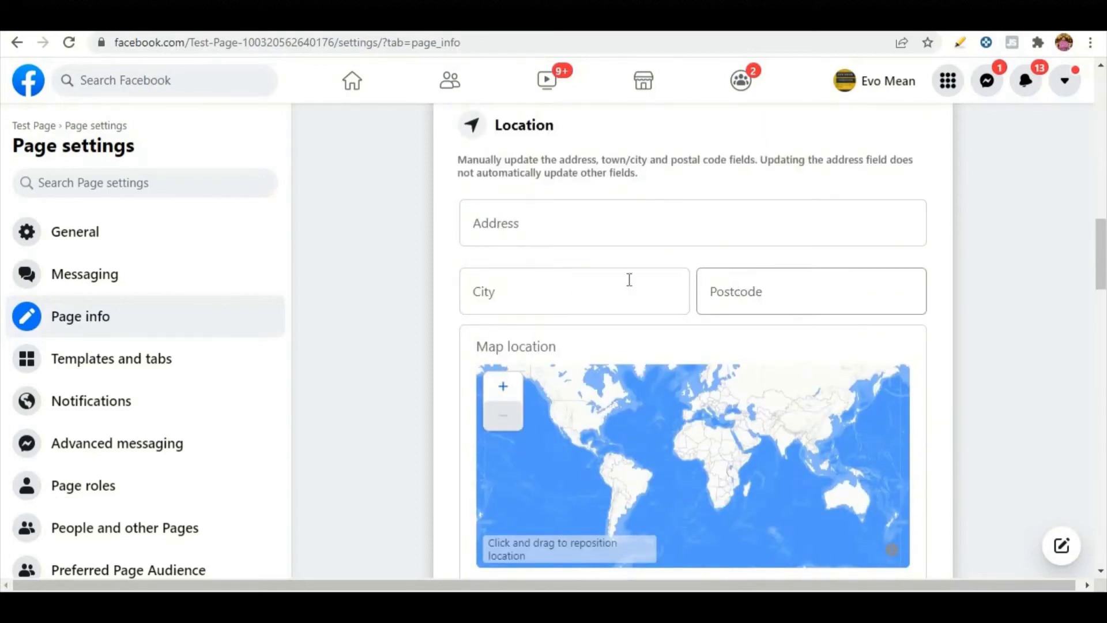
{"action": "scroll", "coordinate": [475, 287], "scroll_direction": "down", "scroll_amount": 4}
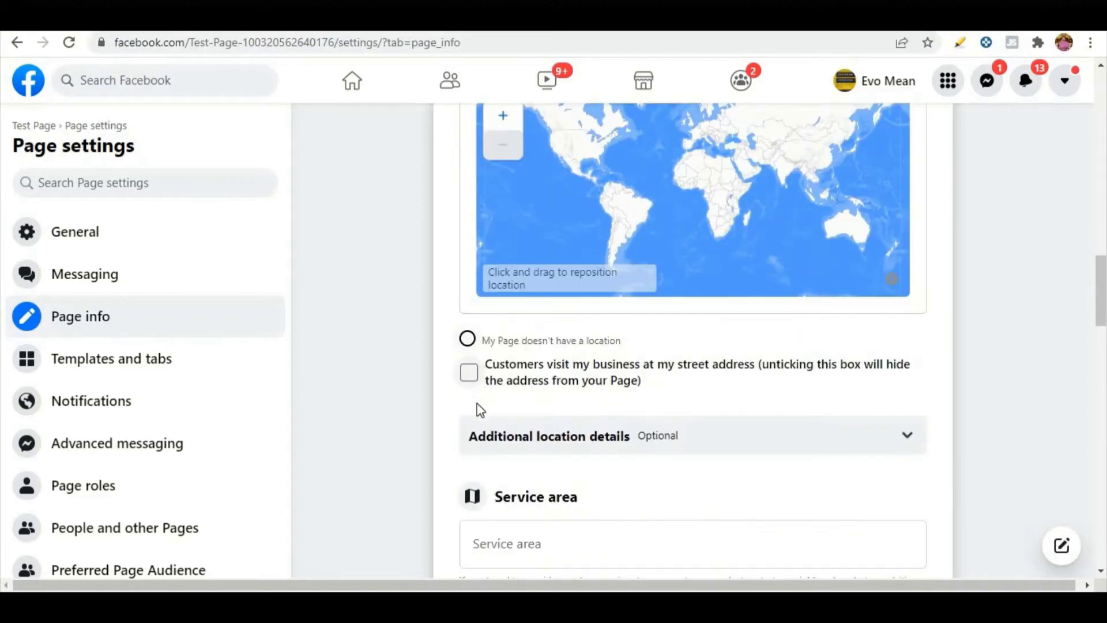
{"action": "left_click", "coordinate": [467, 341]}
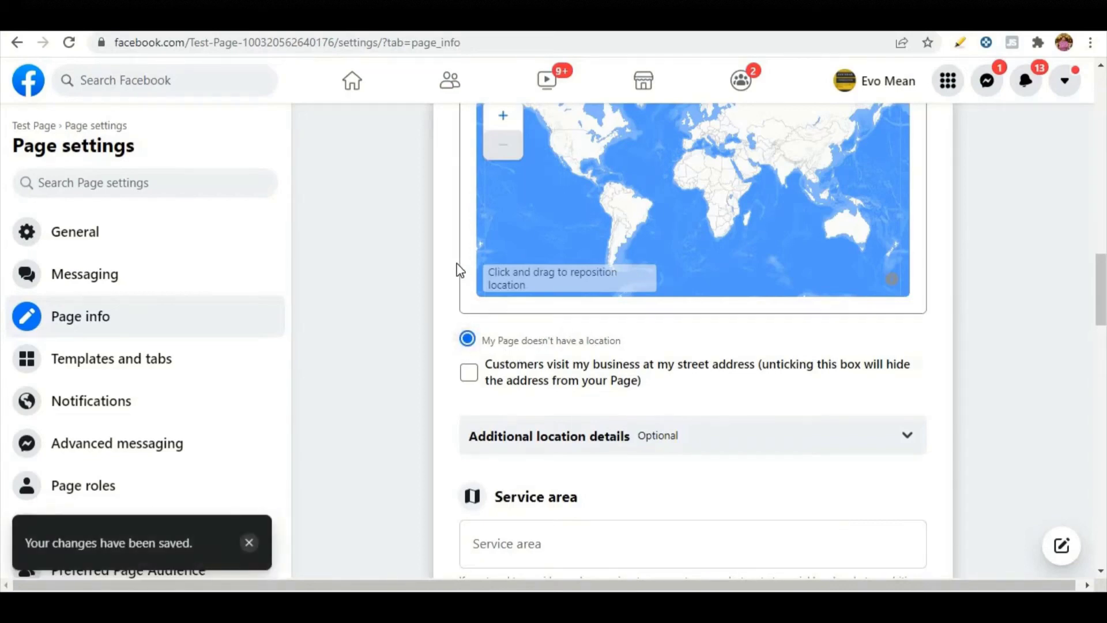
Review the optional additional location details questions and the service area field in the Page info.
{"action": "scroll", "coordinate": [460, 267], "scroll_direction": "down", "scroll_amount": 2}
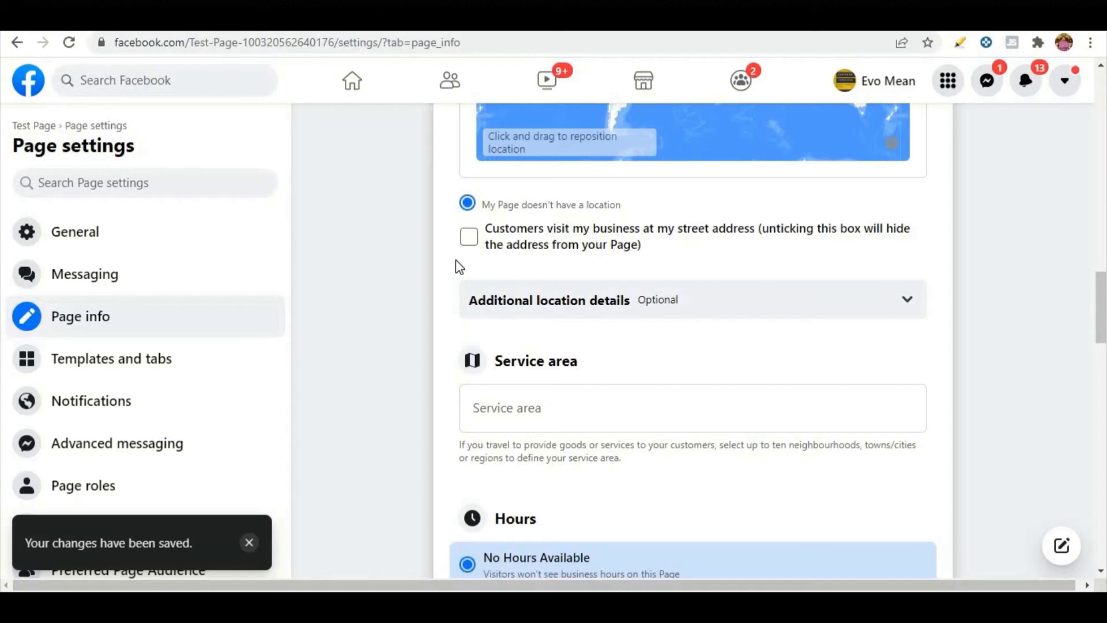
{"action": "left_click", "coordinate": [906, 301]}
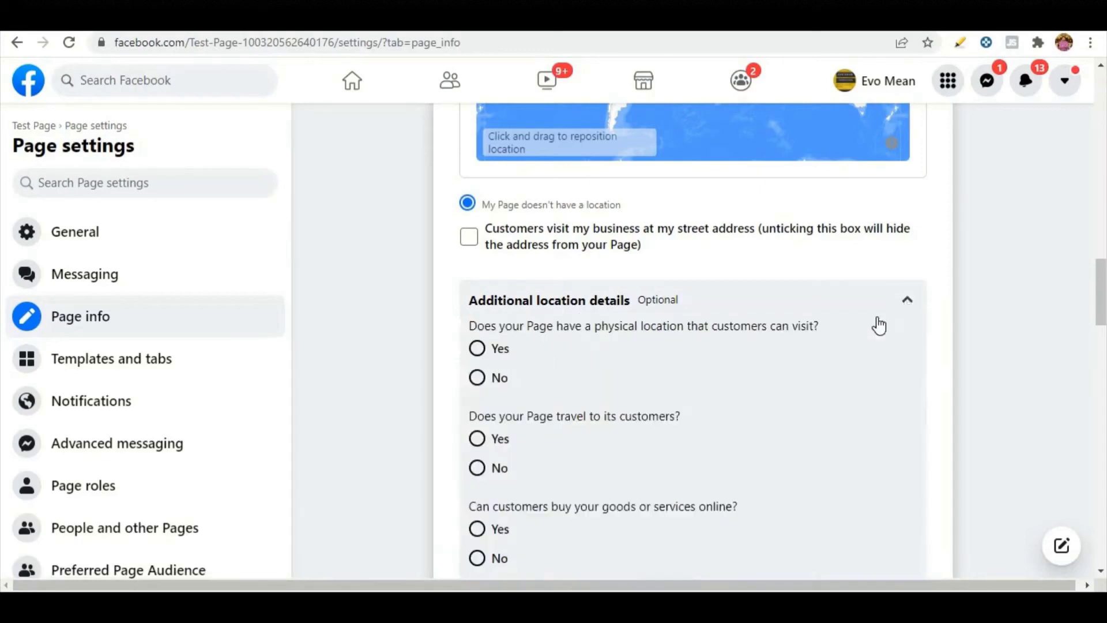
{"action": "scroll", "coordinate": [544, 398], "scroll_direction": "down", "scroll_amount": 2}
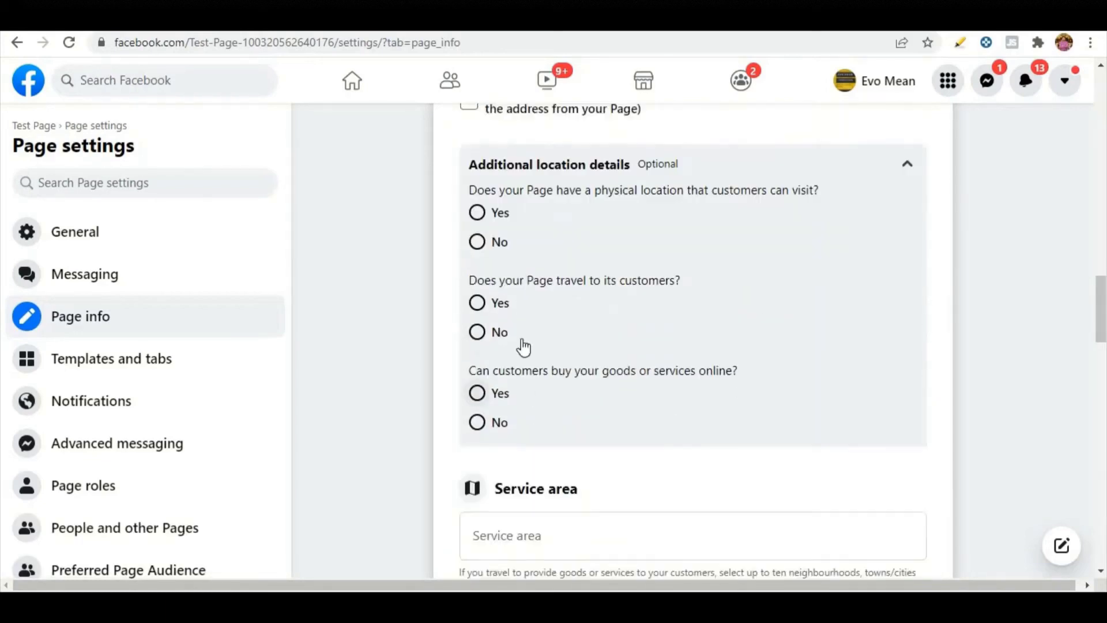
{"action": "left_click", "coordinate": [484, 221]}
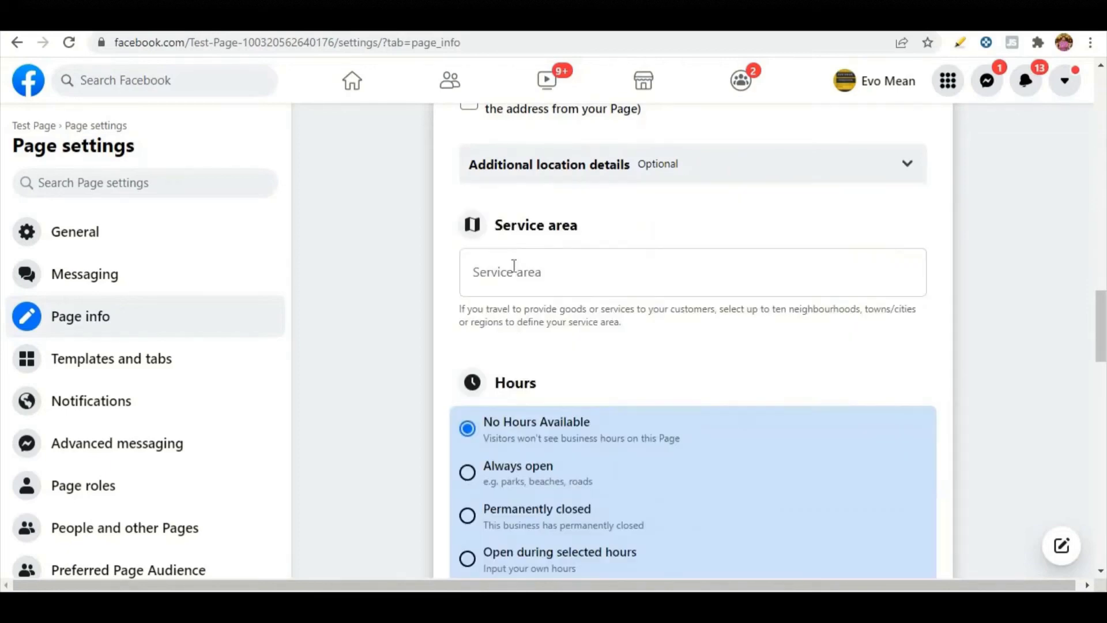
{"action": "left_click", "coordinate": [543, 280]}
{"action": "scroll", "coordinate": [445, 281], "scroll_direction": "down", "scroll_amount": 1}
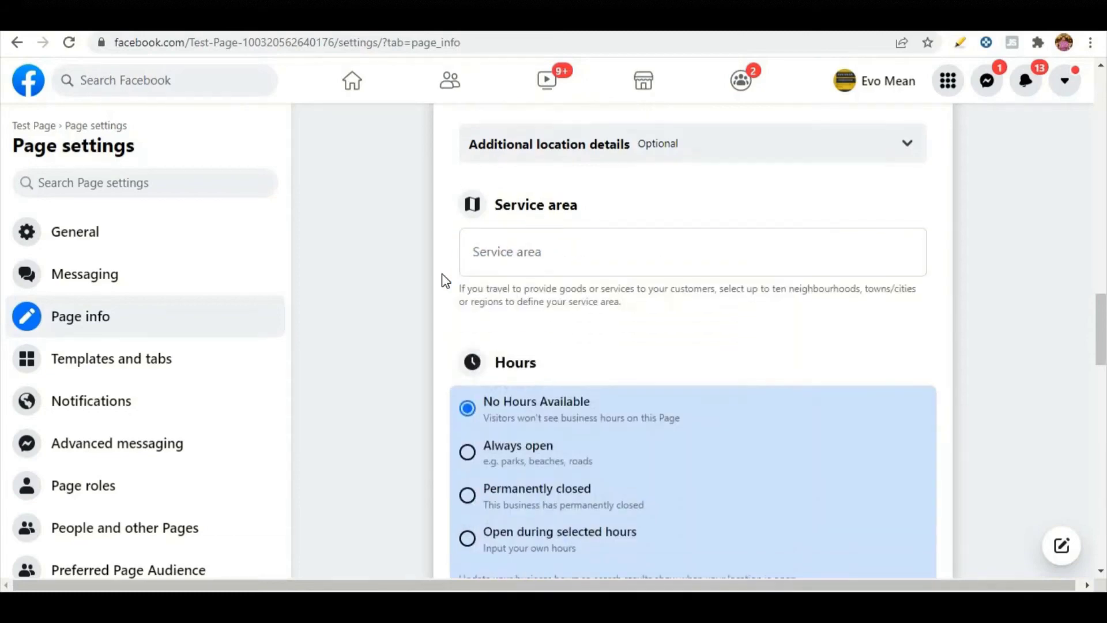
Set the Page's hours to Open during selected hours, with Monday opening at 02:00 and closing at 03:30.
{"action": "scroll", "coordinate": [445, 281], "scroll_direction": "down", "scroll_amount": 2}
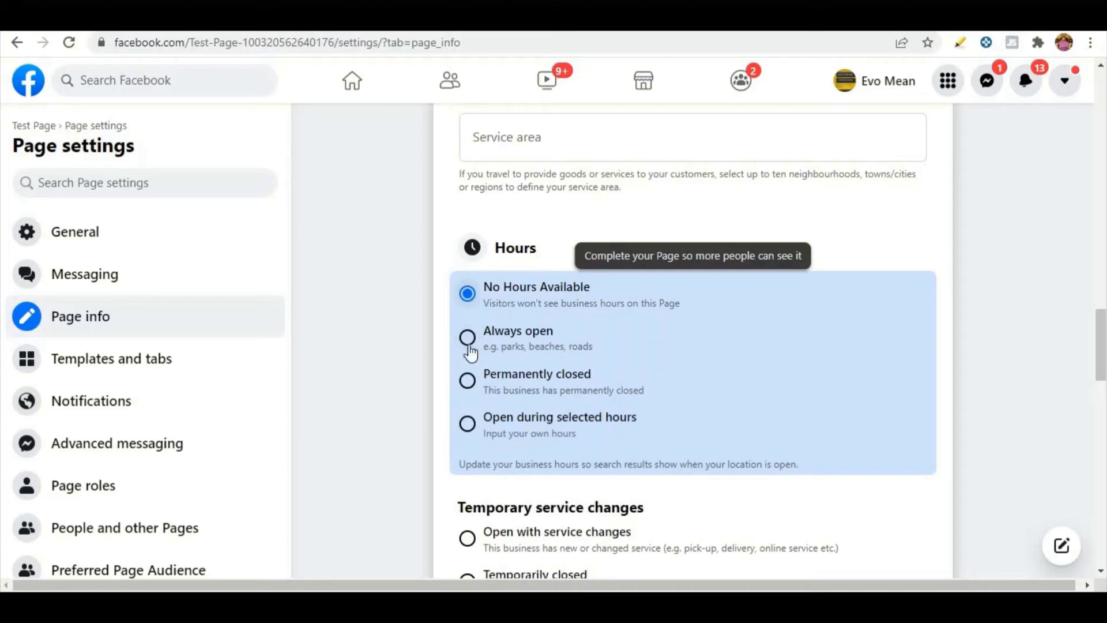
{"action": "left_click", "coordinate": [469, 427]}
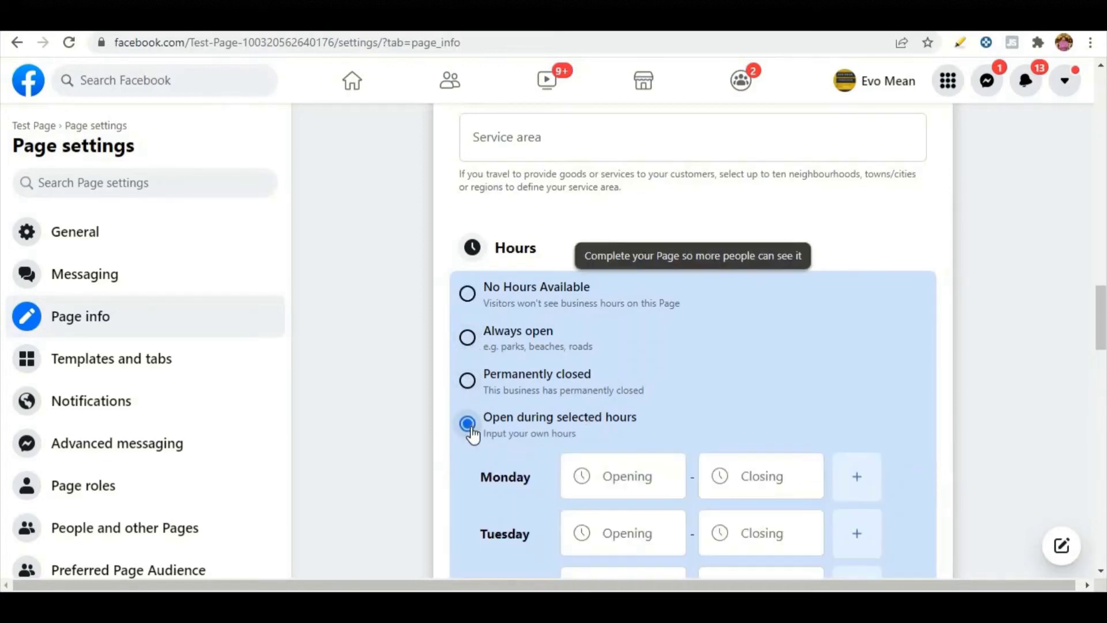
{"action": "scroll", "coordinate": [506, 371], "scroll_direction": "down", "scroll_amount": 2}
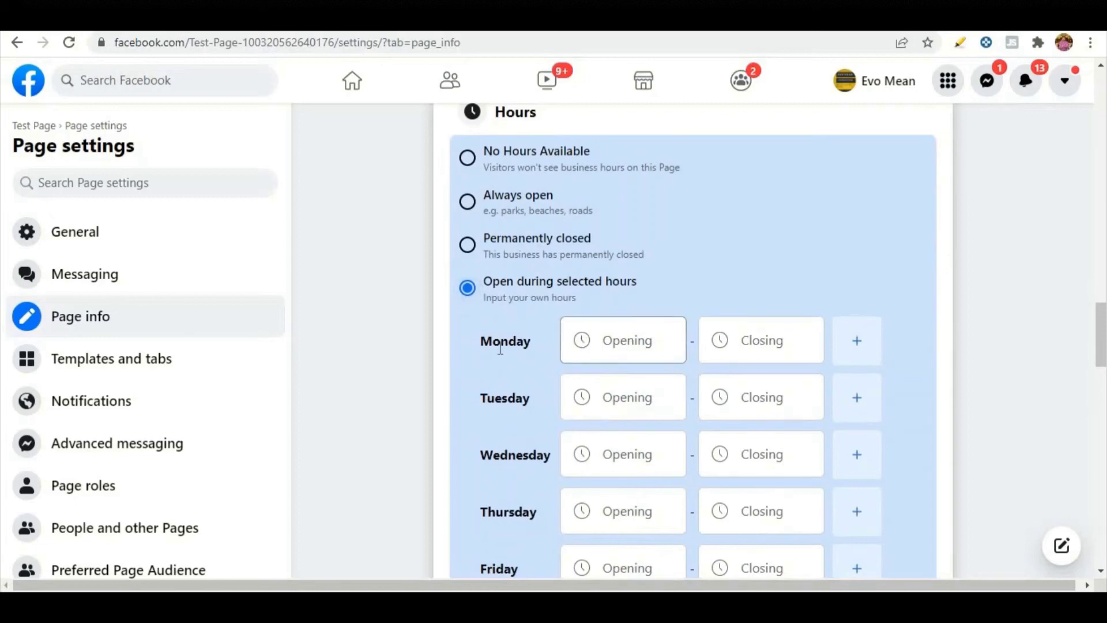
{"action": "left_click", "coordinate": [636, 345]}
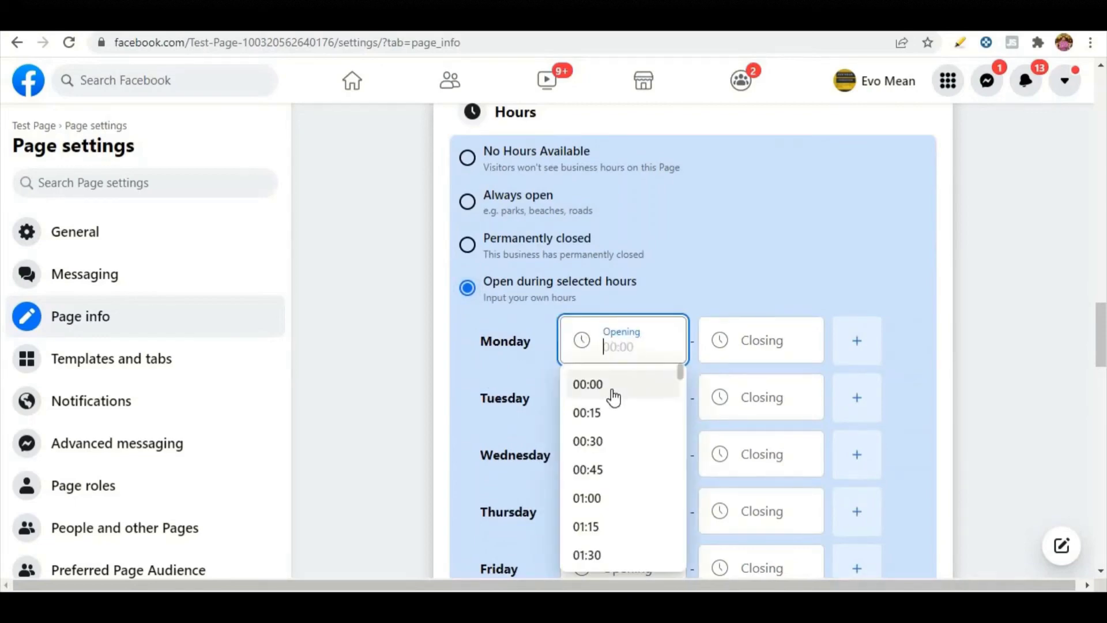
{"action": "scroll", "coordinate": [603, 447], "scroll_direction": "down", "scroll_amount": 2}
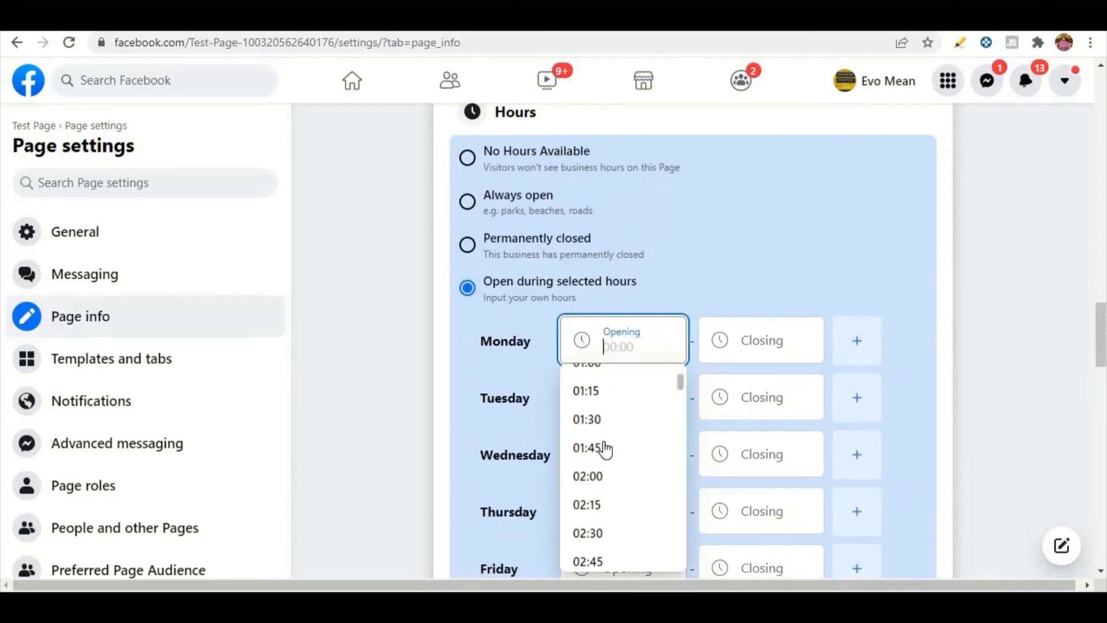
{"action": "left_click", "coordinate": [601, 487]}
{"action": "left_click", "coordinate": [781, 347]}
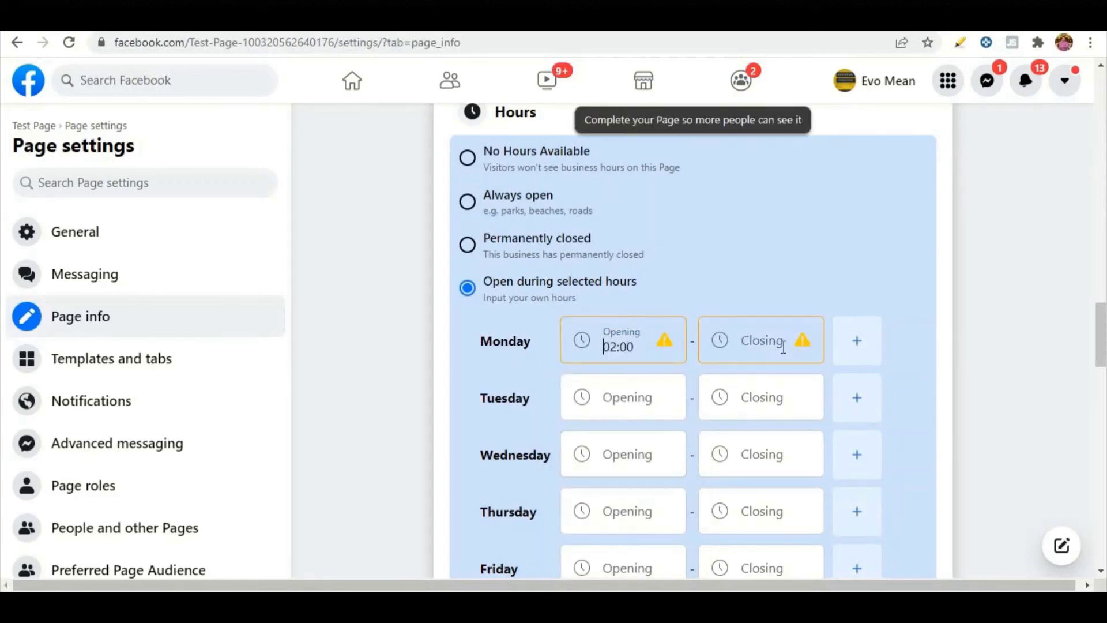
{"action": "scroll", "coordinate": [746, 462], "scroll_direction": "down", "scroll_amount": 4}
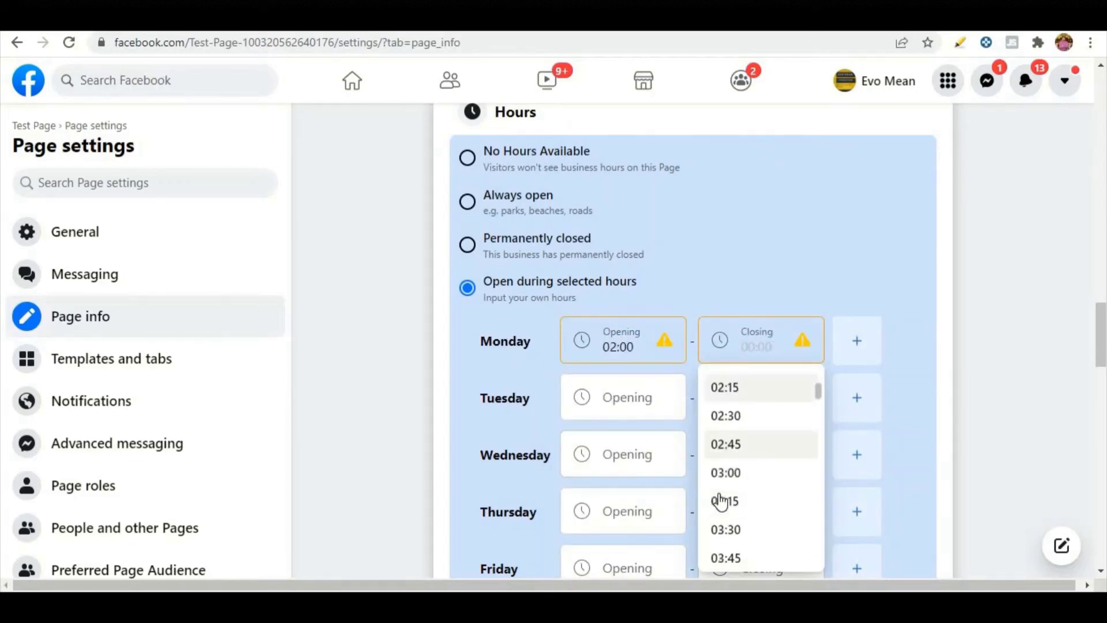
{"action": "left_click", "coordinate": [720, 511]}
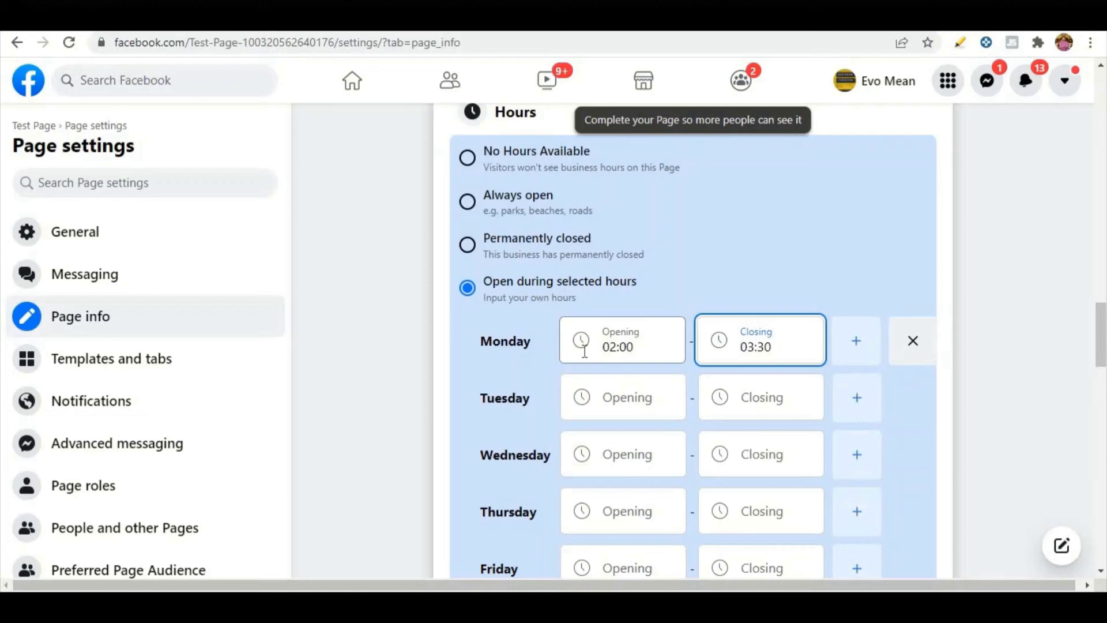
{"action": "left_click", "coordinate": [477, 360]}
Change the Page's hours to Always open.
{"action": "scroll", "coordinate": [511, 386], "scroll_direction": "down", "scroll_amount": 5}
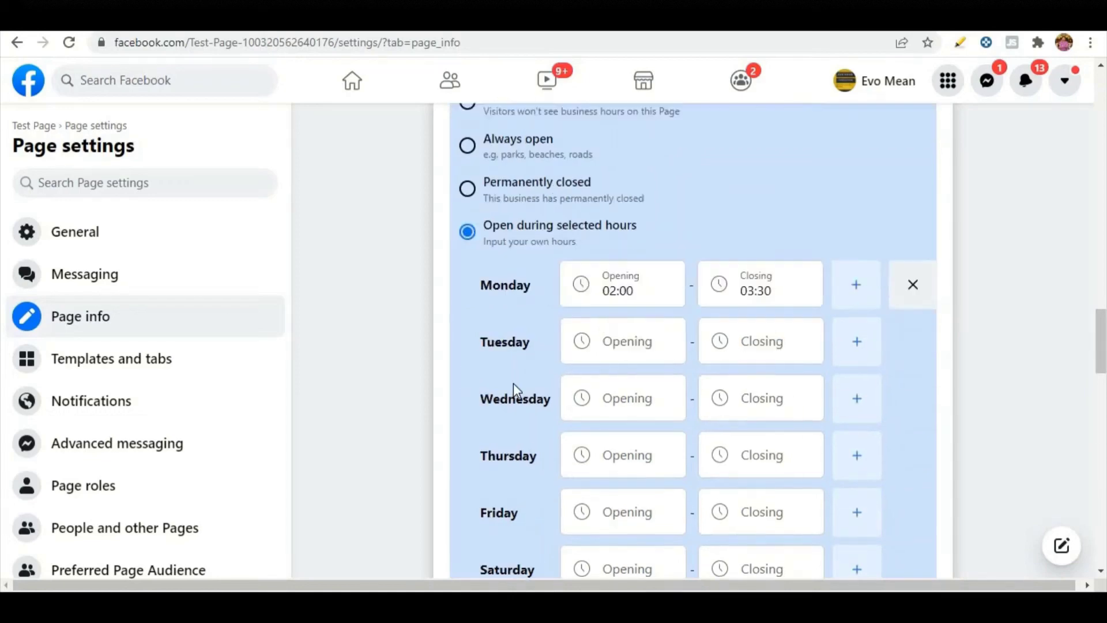
{"action": "scroll", "coordinate": [462, 368], "scroll_direction": "up", "scroll_amount": 5}
{"action": "scroll", "coordinate": [445, 342], "scroll_direction": "up", "scroll_amount": 1}
{"action": "scroll", "coordinate": [461, 300], "scroll_direction": "down", "scroll_amount": 1}
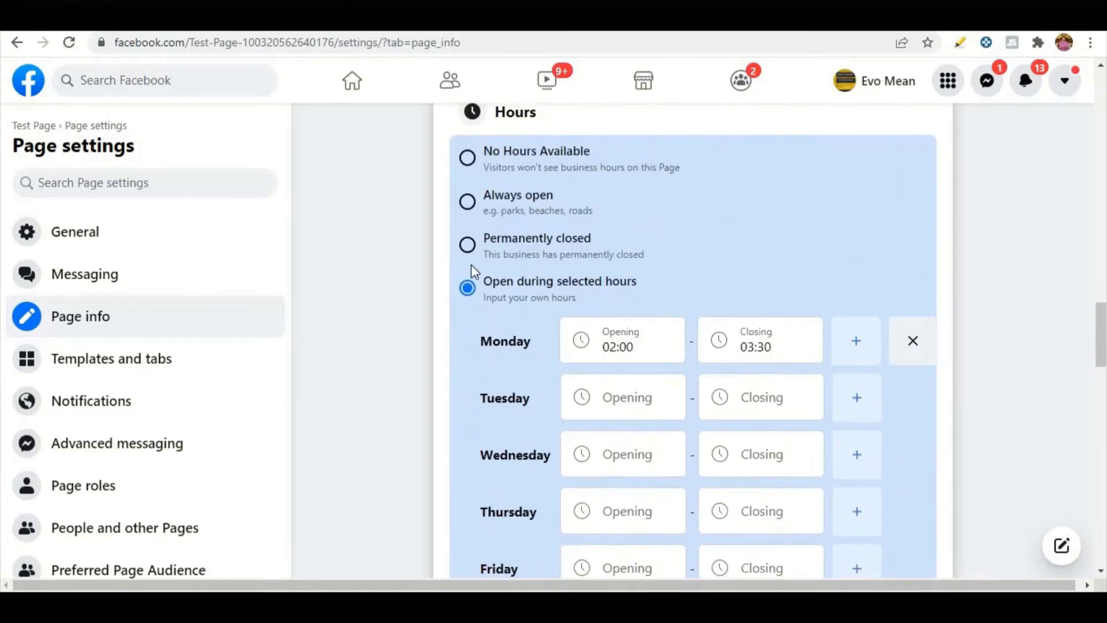
{"action": "left_click", "coordinate": [467, 202]}
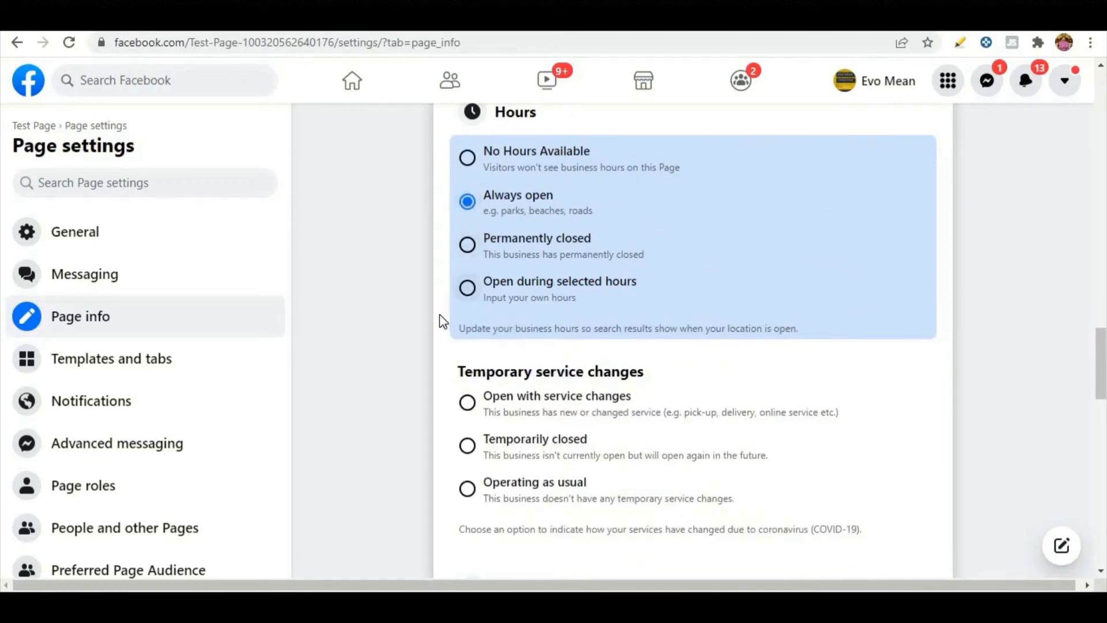
Review the temporary service changes, the privacy policy, impressum, products and additional information fields, the QR code and the price range options.
{"action": "scroll", "coordinate": [439, 320], "scroll_direction": "down", "scroll_amount": 2}
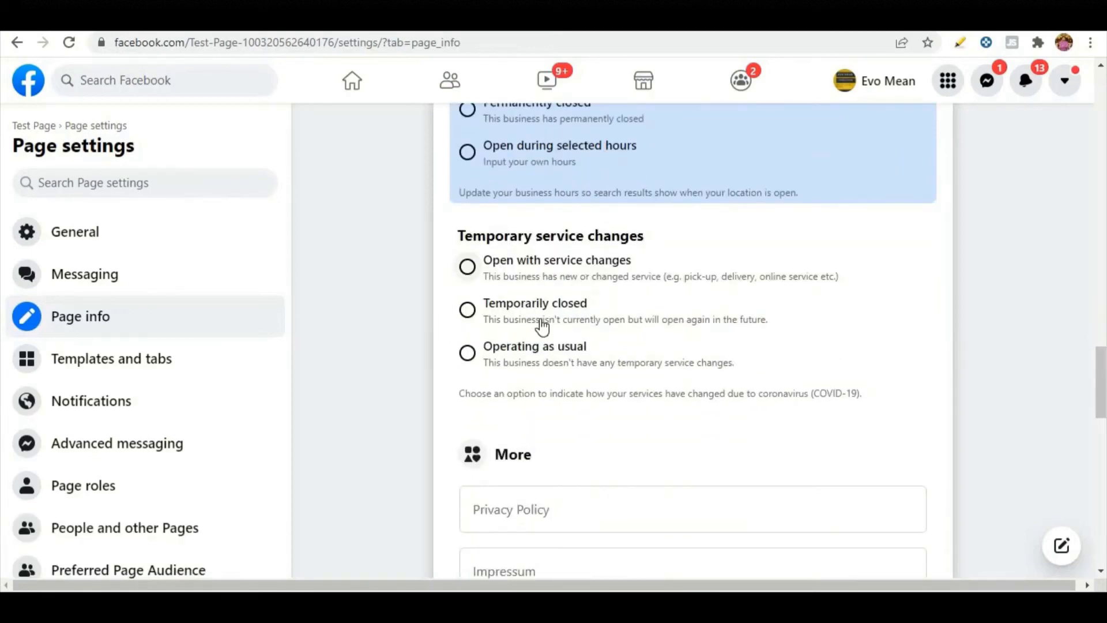
{"action": "scroll", "coordinate": [513, 369], "scroll_direction": "up", "scroll_amount": 1}
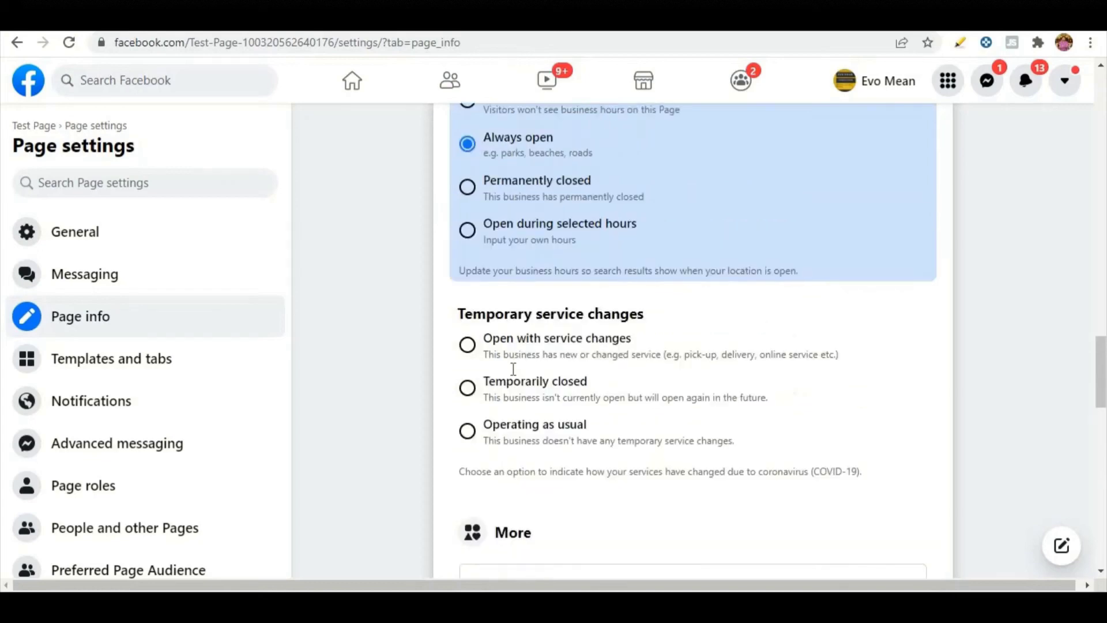
{"action": "scroll", "coordinate": [513, 368], "scroll_direction": "down", "scroll_amount": 5}
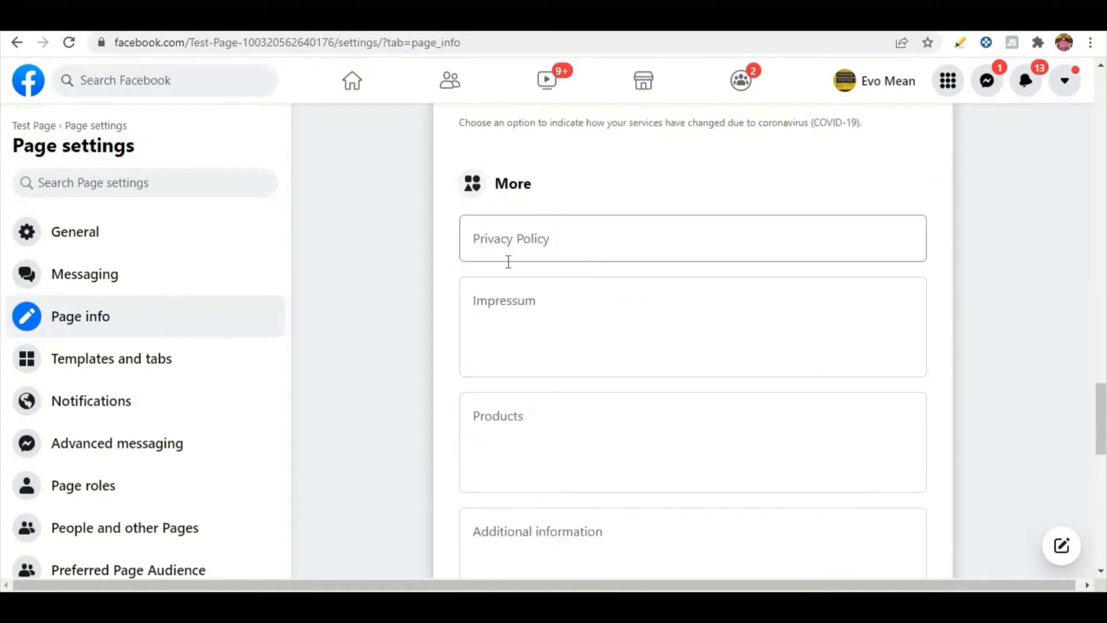
{"action": "scroll", "coordinate": [507, 410], "scroll_direction": "down", "scroll_amount": 2}
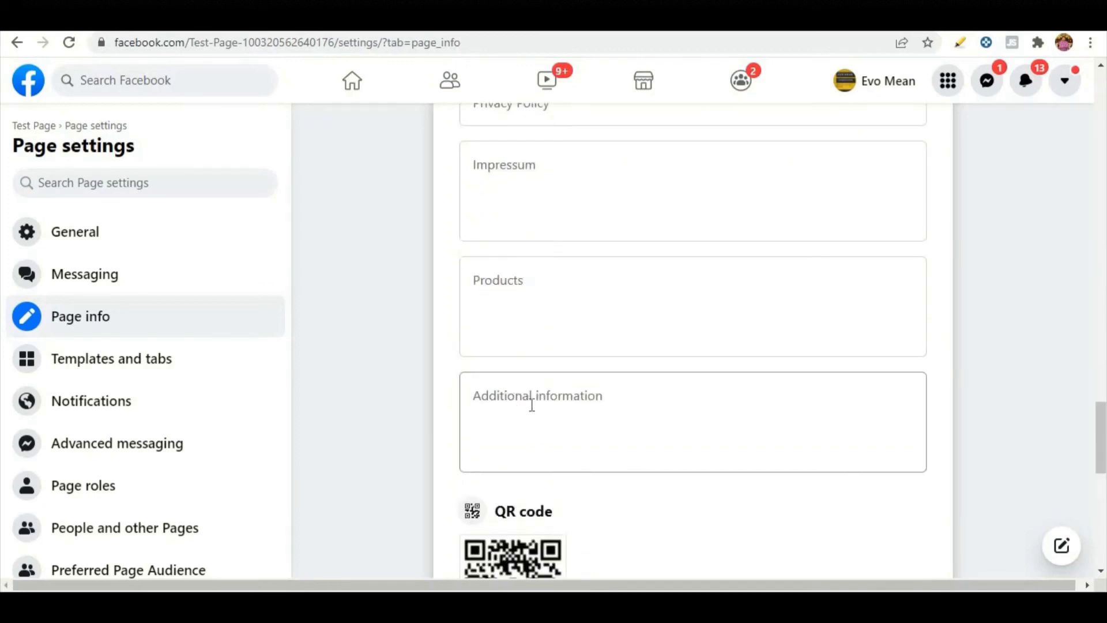
{"action": "scroll", "coordinate": [531, 403], "scroll_direction": "up", "scroll_amount": 4}
{"action": "scroll", "coordinate": [508, 371], "scroll_direction": "down", "scroll_amount": 4}
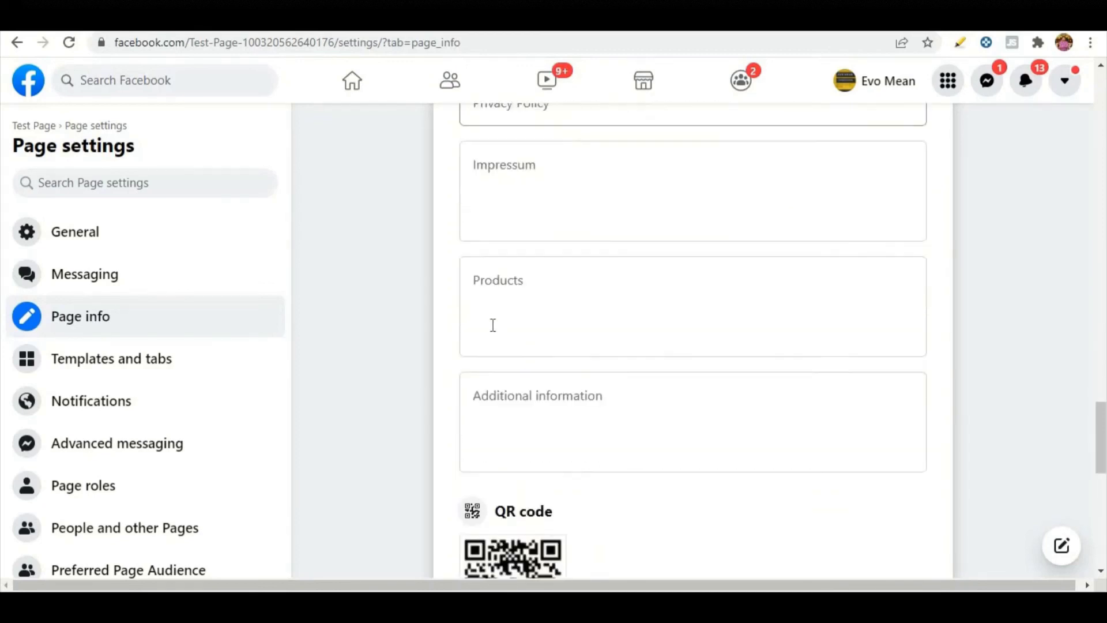
{"action": "scroll", "coordinate": [493, 325], "scroll_direction": "up", "scroll_amount": 2}
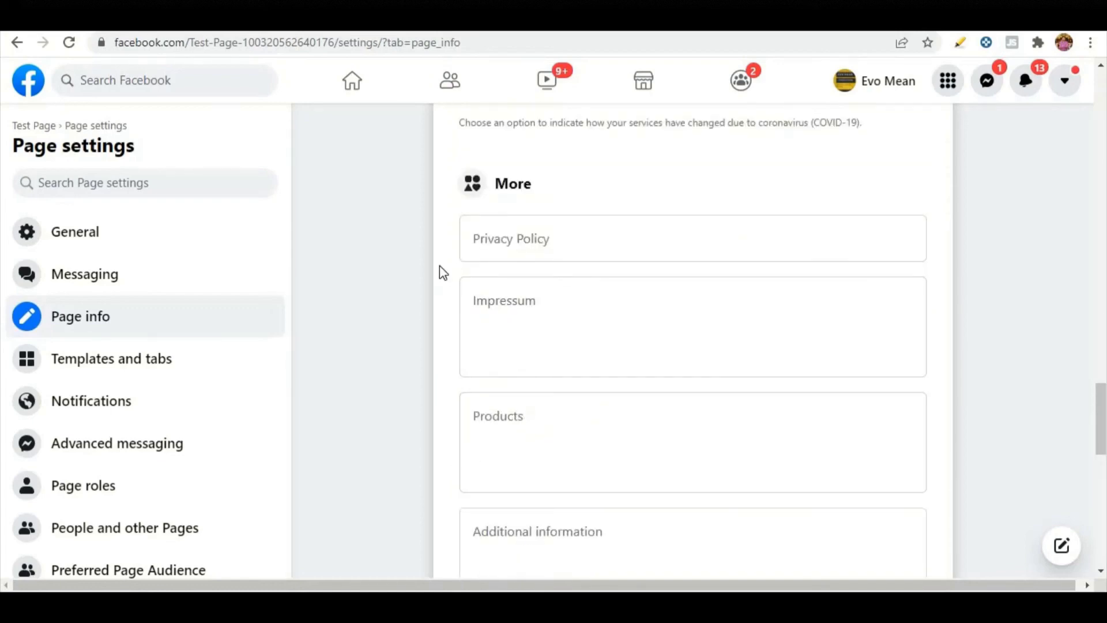
{"action": "scroll", "coordinate": [442, 266], "scroll_direction": "down", "scroll_amount": 4}
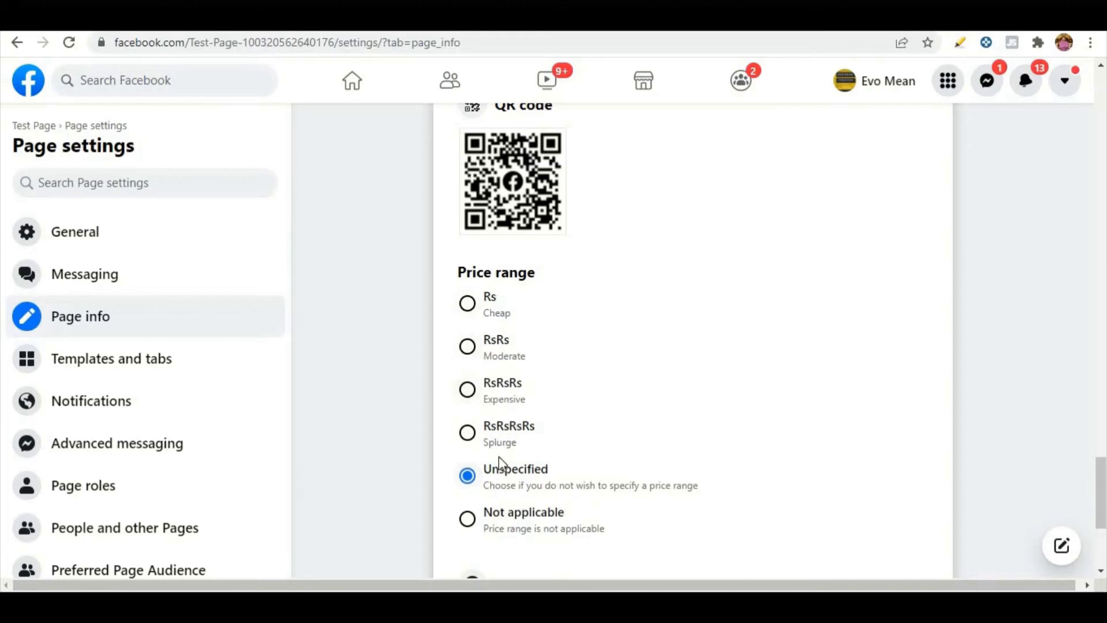
{"action": "scroll", "coordinate": [620, 430], "scroll_direction": "down", "scroll_amount": 1}
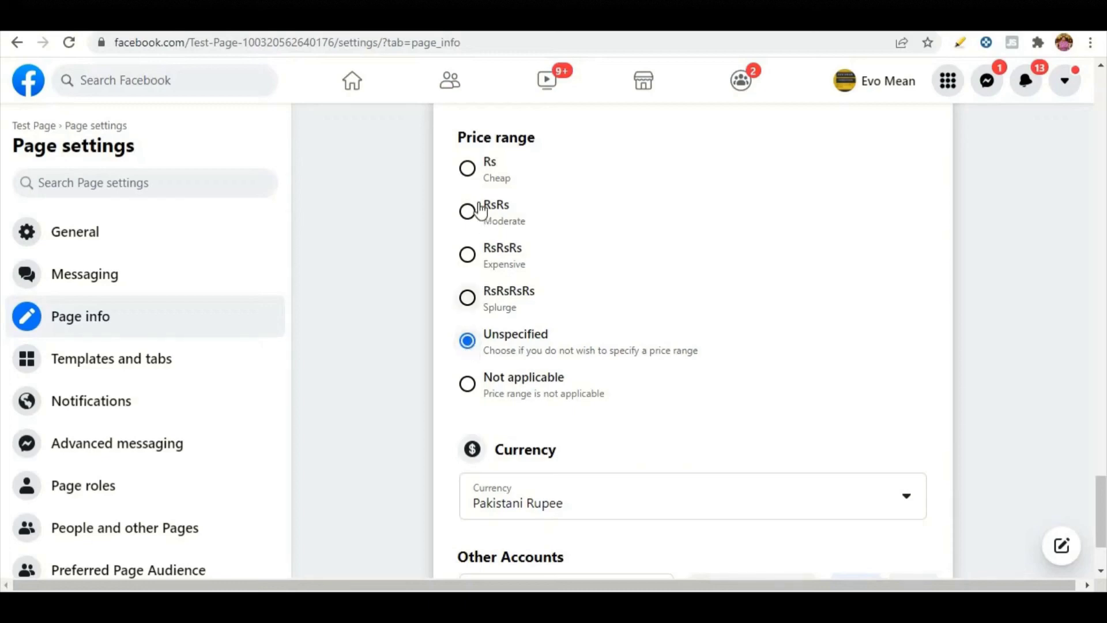
Browse the currencies available for the Page without choosing another one.
{"action": "scroll", "coordinate": [492, 390], "scroll_direction": "down", "scroll_amount": 1}
{"action": "left_click", "coordinate": [507, 387]}
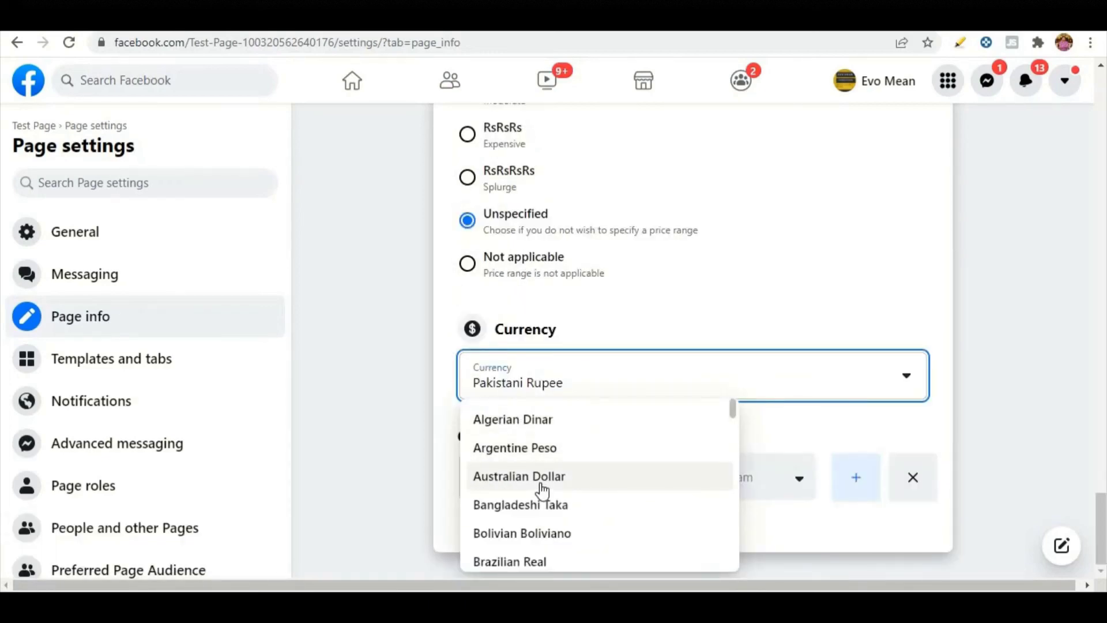
{"action": "scroll", "coordinate": [542, 490], "scroll_direction": "down", "scroll_amount": 10}
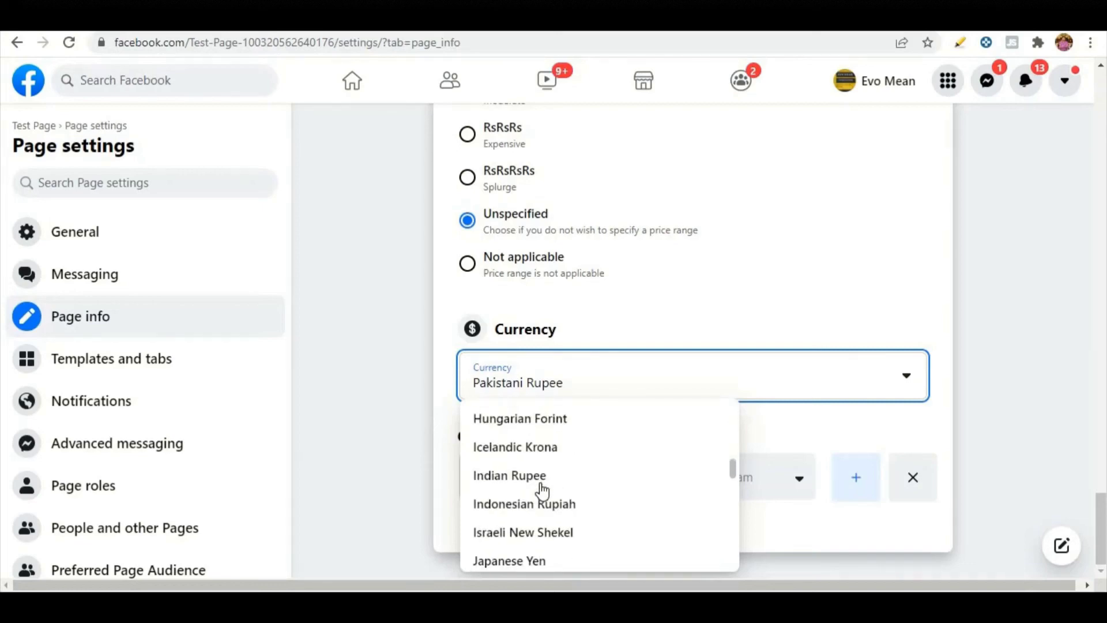
{"action": "scroll", "coordinate": [538, 488], "scroll_direction": "down", "scroll_amount": 5}
{"action": "scroll", "coordinate": [538, 492], "scroll_direction": "up", "scroll_amount": 6}
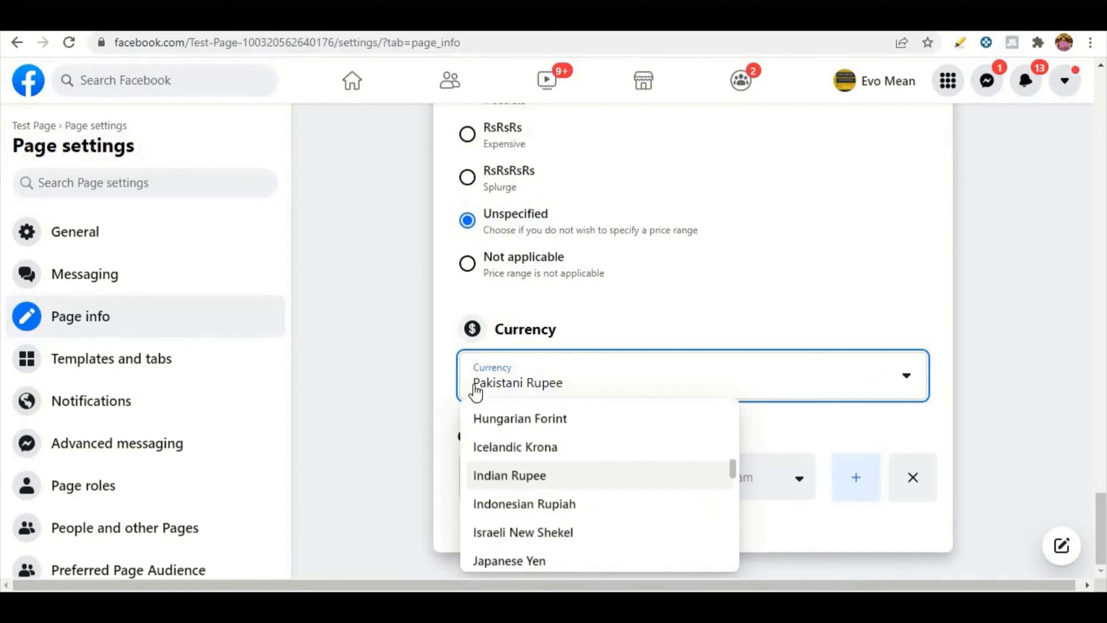
{"action": "left_click", "coordinate": [442, 348]}
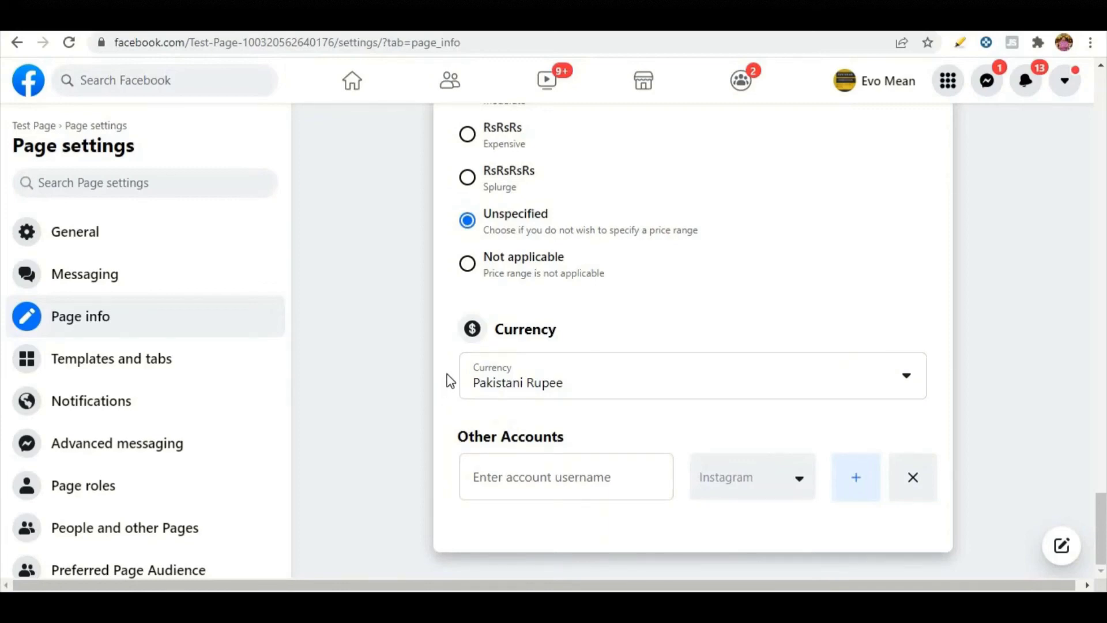
Browse the platforms offered for linking other accounts and check the first account's username field.
{"action": "left_click", "coordinate": [800, 486]}
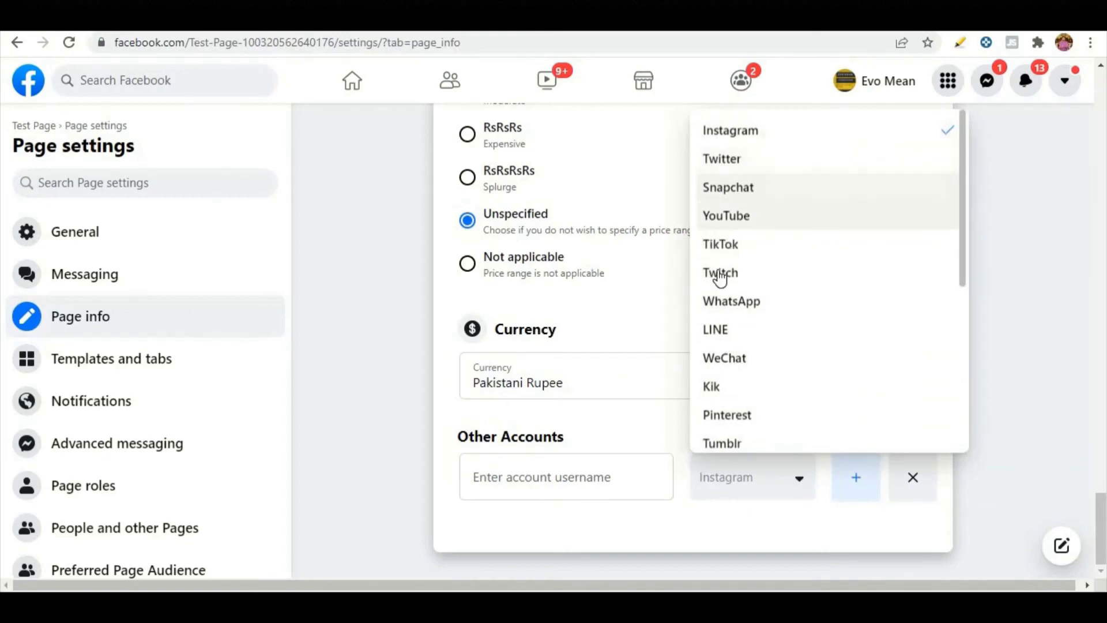
{"action": "scroll", "coordinate": [720, 278], "scroll_direction": "down", "scroll_amount": 6}
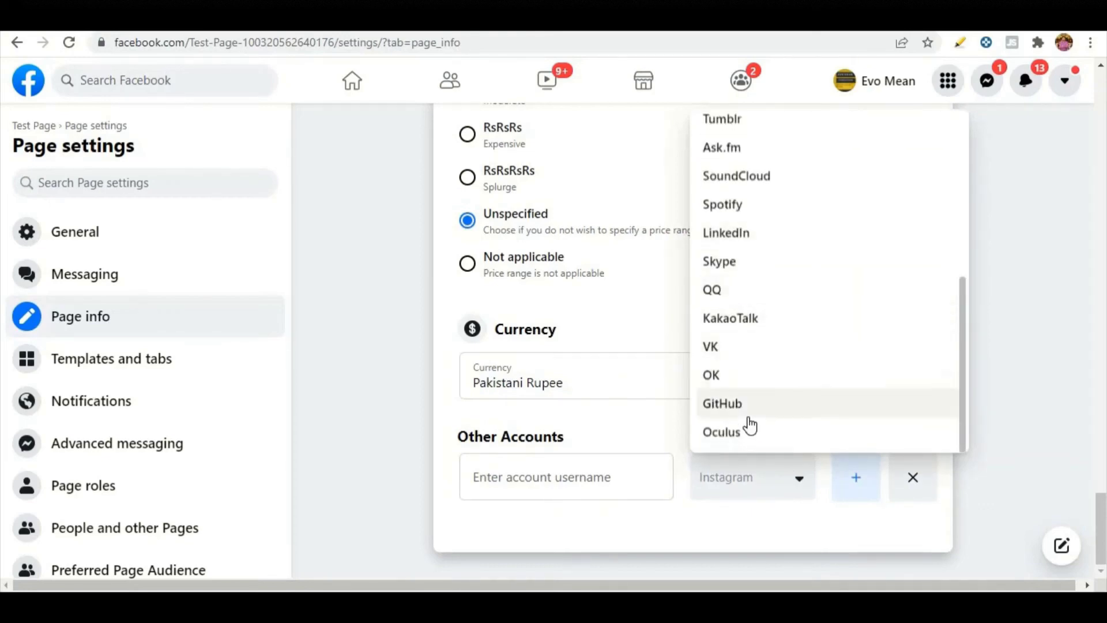
{"action": "scroll", "coordinate": [748, 422], "scroll_direction": "up", "scroll_amount": 6}
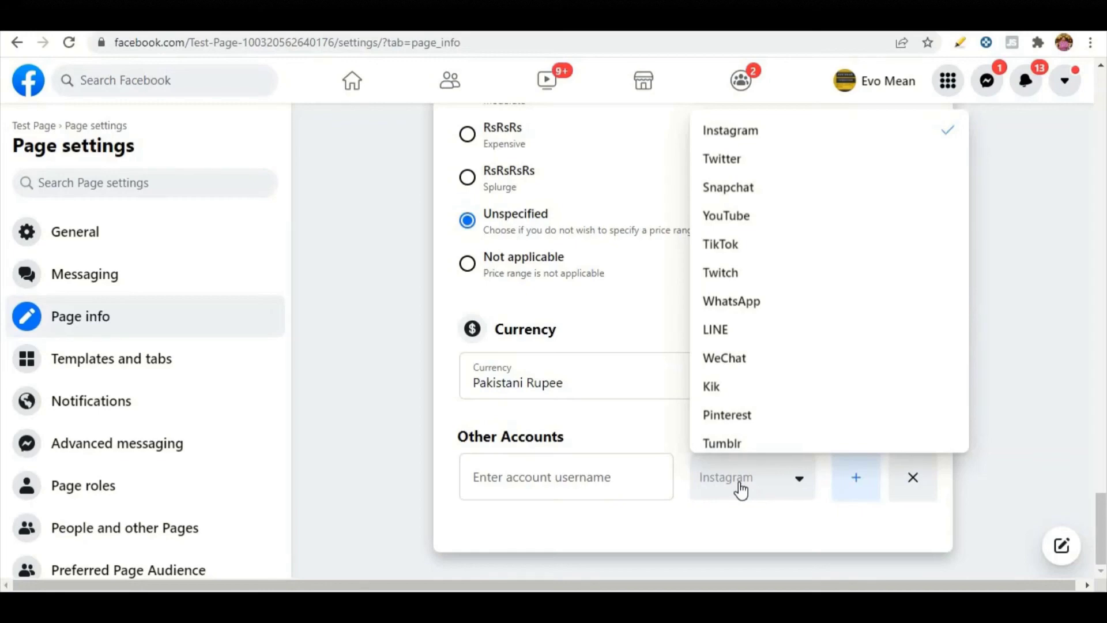
{"action": "left_click", "coordinate": [581, 482]}
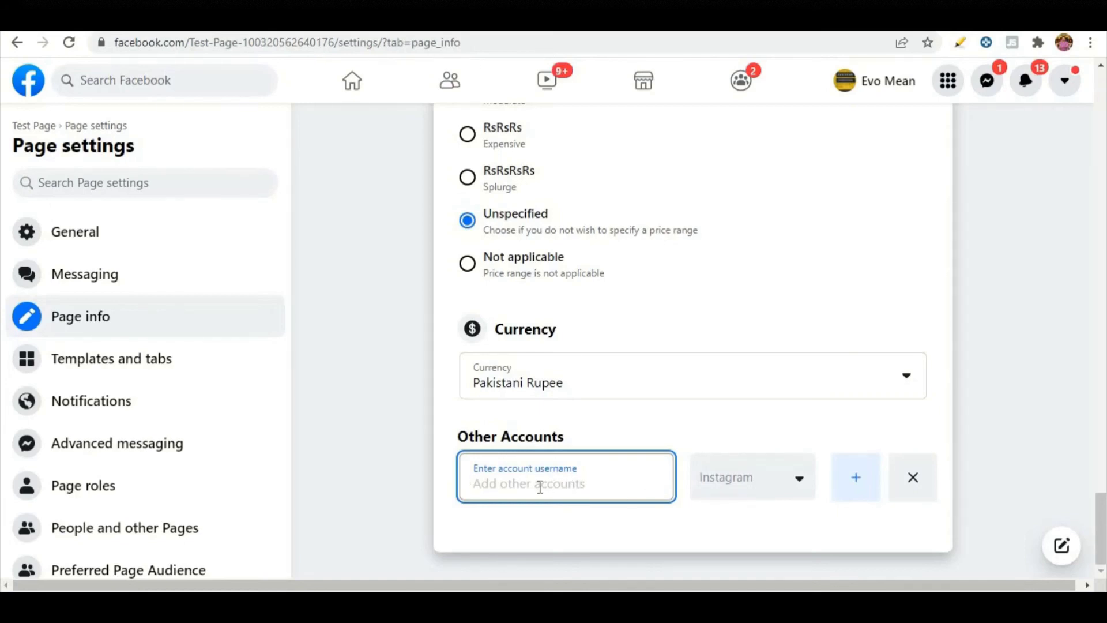
Add a second entry under Other Accounts and set its platform to Twitter.
{"action": "left_click", "coordinate": [856, 483]}
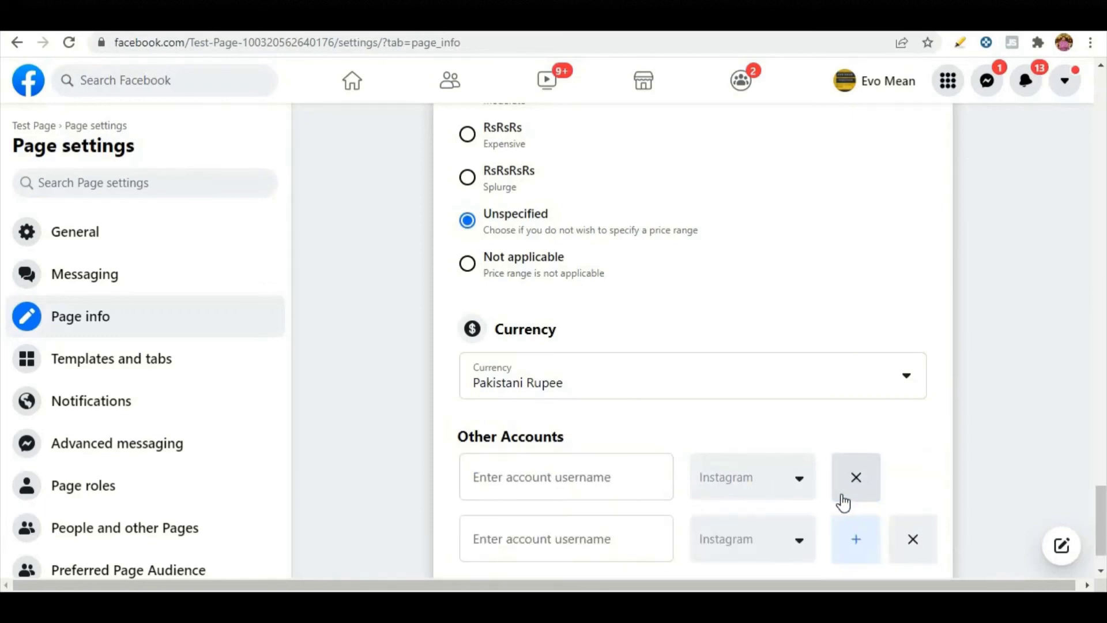
{"action": "scroll", "coordinate": [818, 490], "scroll_direction": "down", "scroll_amount": 1}
{"action": "left_click", "coordinate": [801, 486]}
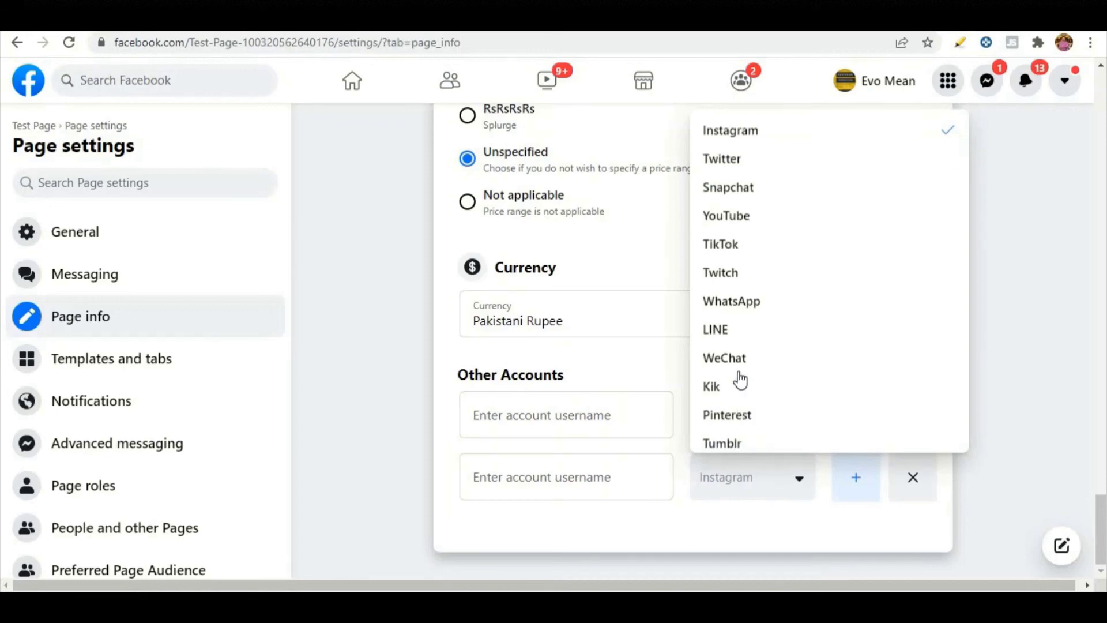
{"action": "left_click", "coordinate": [722, 159]}
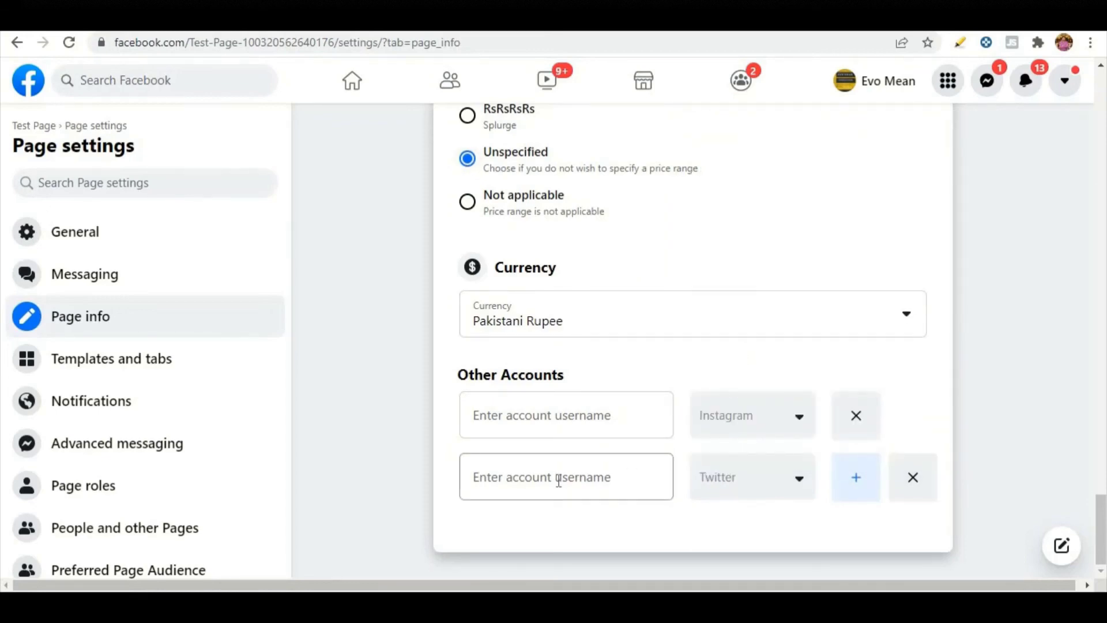
Open the Page's Templates and tabs settings and look over the template and tab list.
{"action": "left_click", "coordinate": [559, 480]}
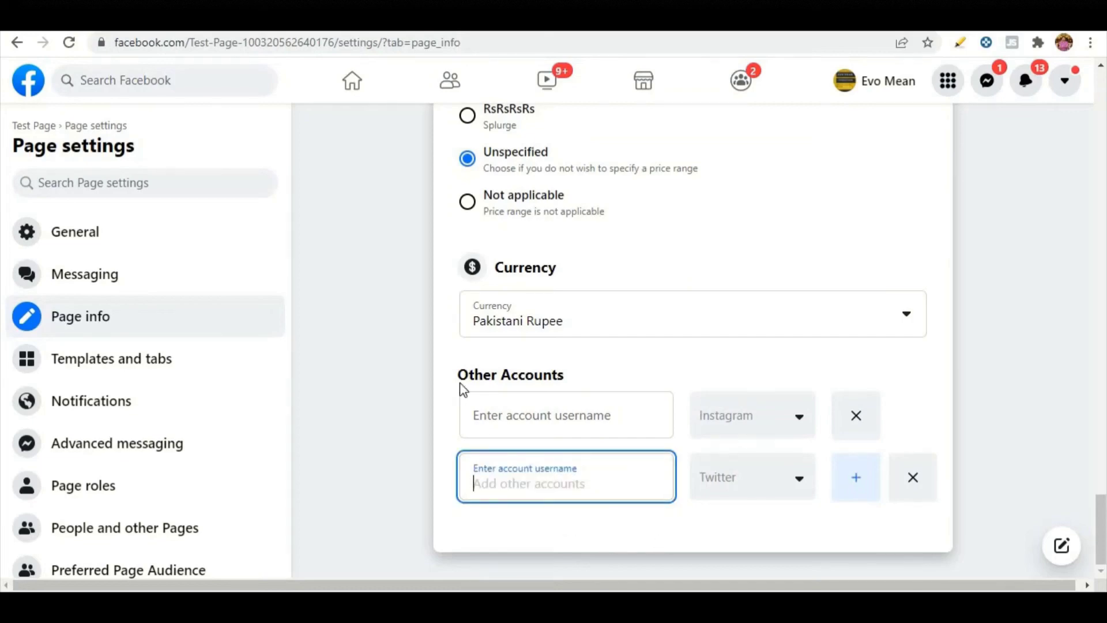
{"action": "scroll", "coordinate": [452, 371], "scroll_direction": "up", "scroll_amount": 15}
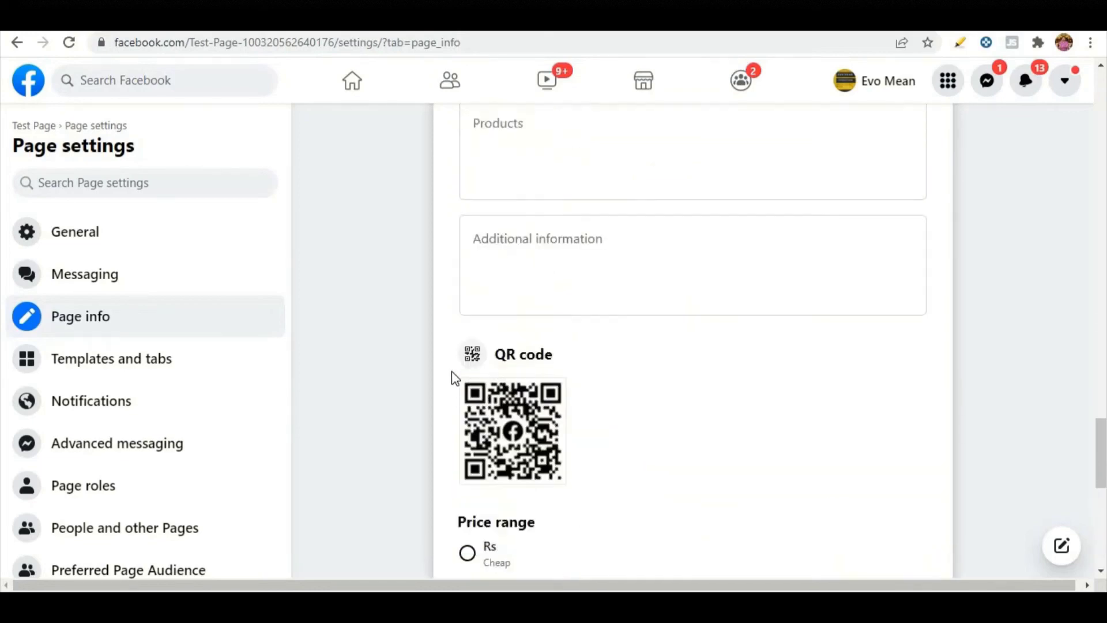
{"action": "scroll", "coordinate": [452, 372], "scroll_direction": "up", "scroll_amount": 10}
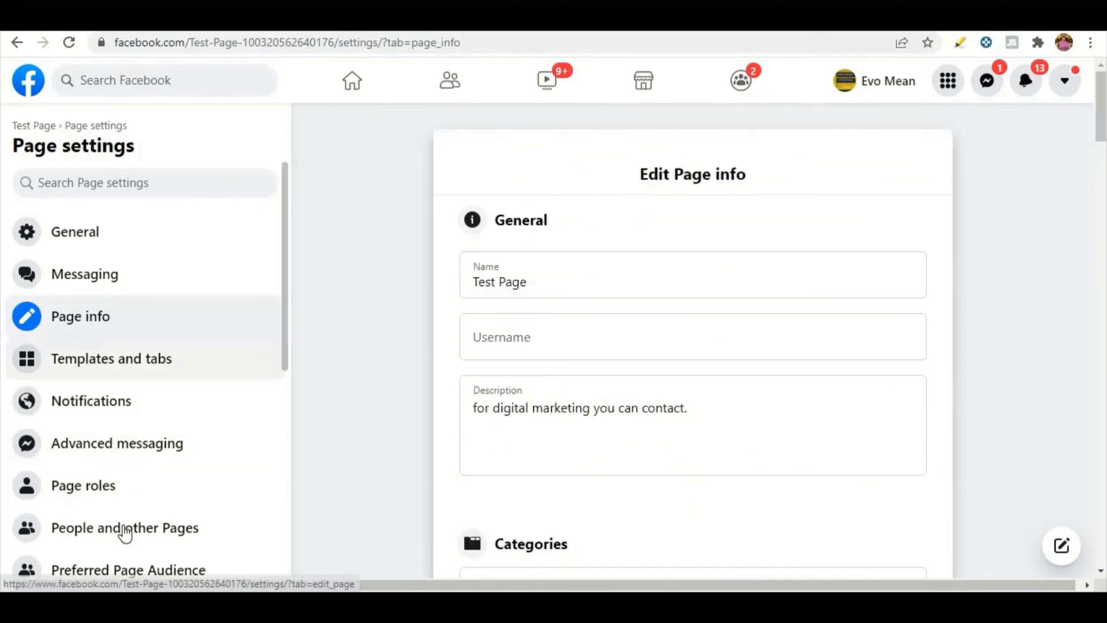
{"action": "left_click", "coordinate": [128, 368]}
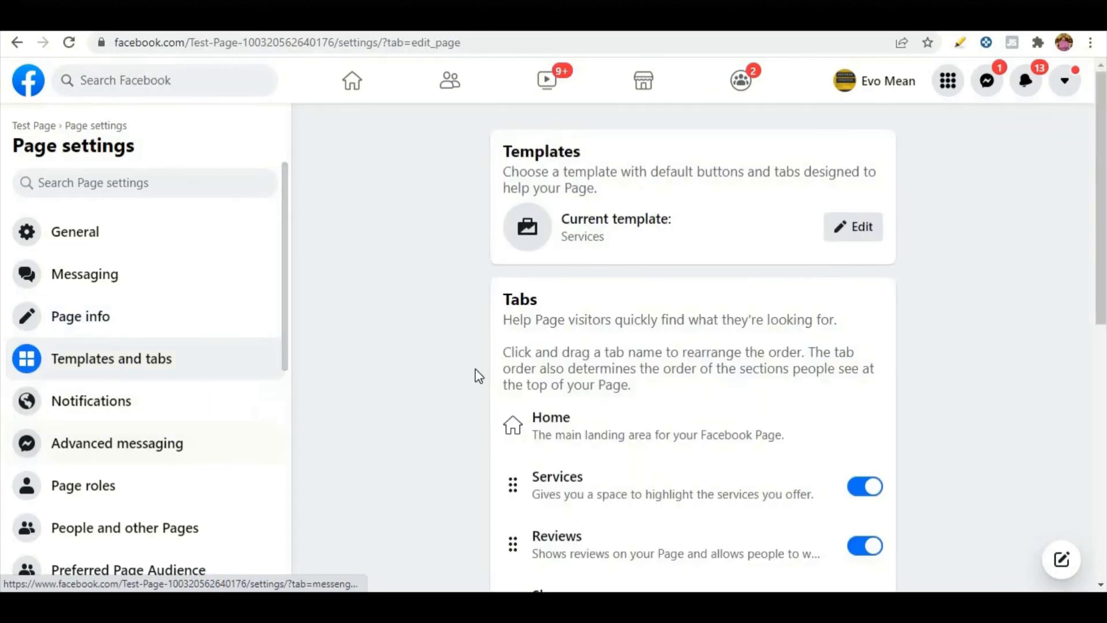
{"action": "scroll", "coordinate": [471, 371], "scroll_direction": "down", "scroll_amount": 4}
{"action": "scroll", "coordinate": [470, 372], "scroll_direction": "up", "scroll_amount": 4}
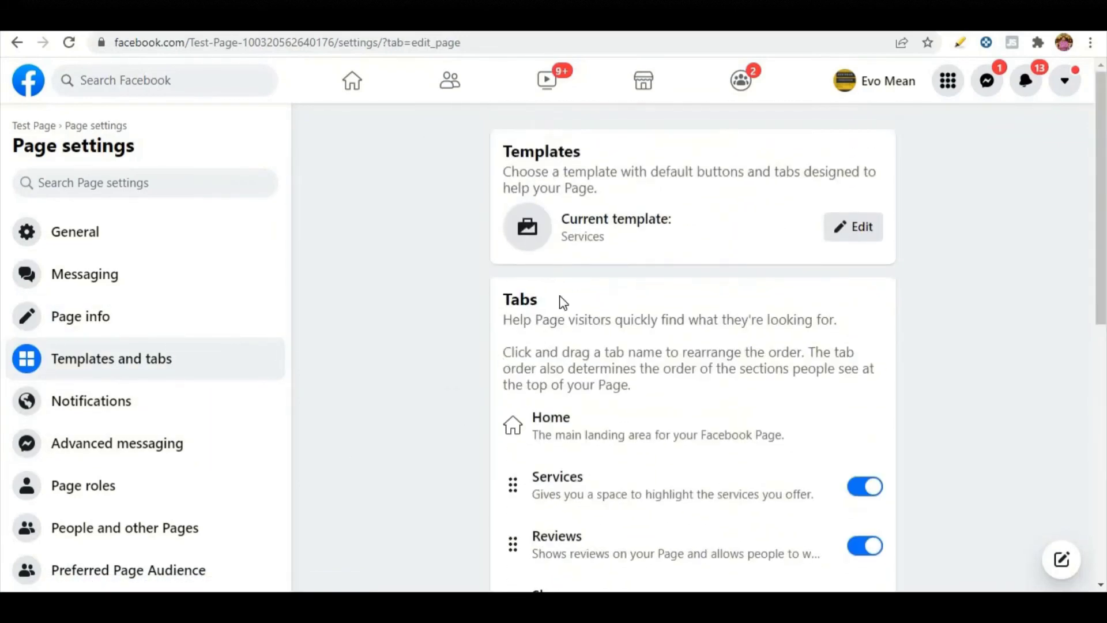
Browse the available Page templates and apply the Shopping template.
{"action": "left_click", "coordinate": [850, 227]}
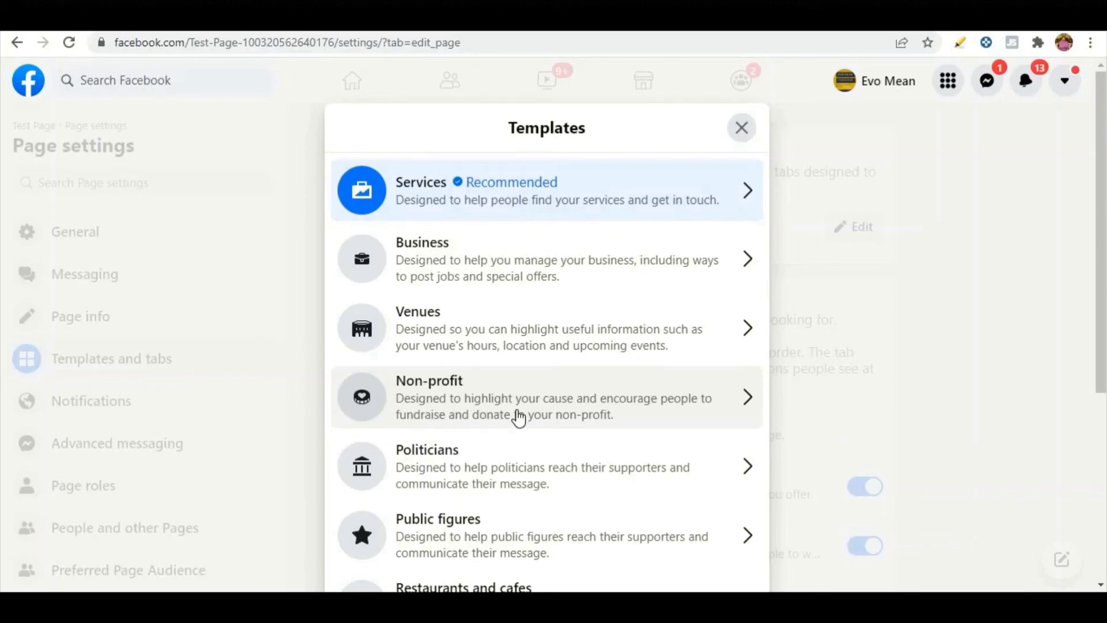
{"action": "scroll", "coordinate": [518, 416], "scroll_direction": "down", "scroll_amount": 2}
{"action": "scroll", "coordinate": [449, 375], "scroll_direction": "down", "scroll_amount": 2}
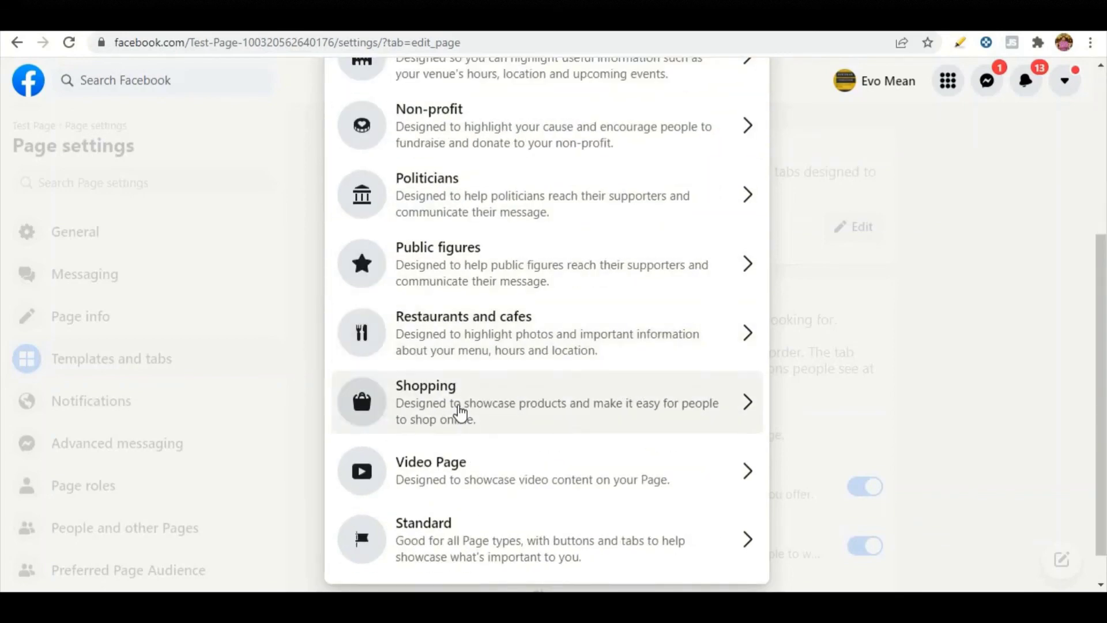
{"action": "scroll", "coordinate": [459, 411], "scroll_direction": "down", "scroll_amount": 1}
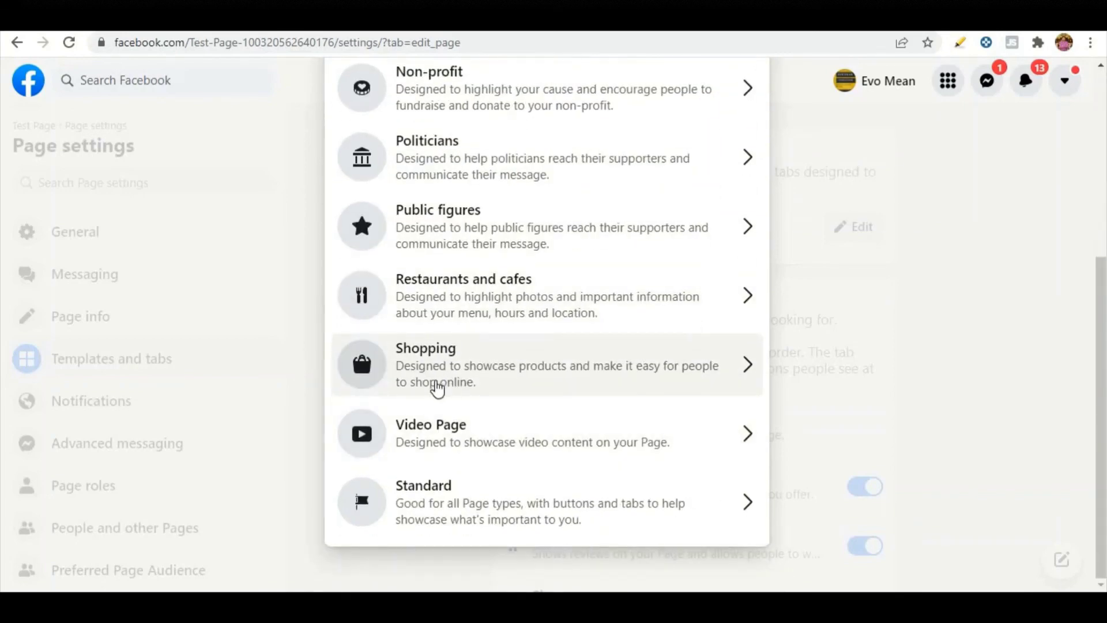
{"action": "left_click", "coordinate": [490, 367]}
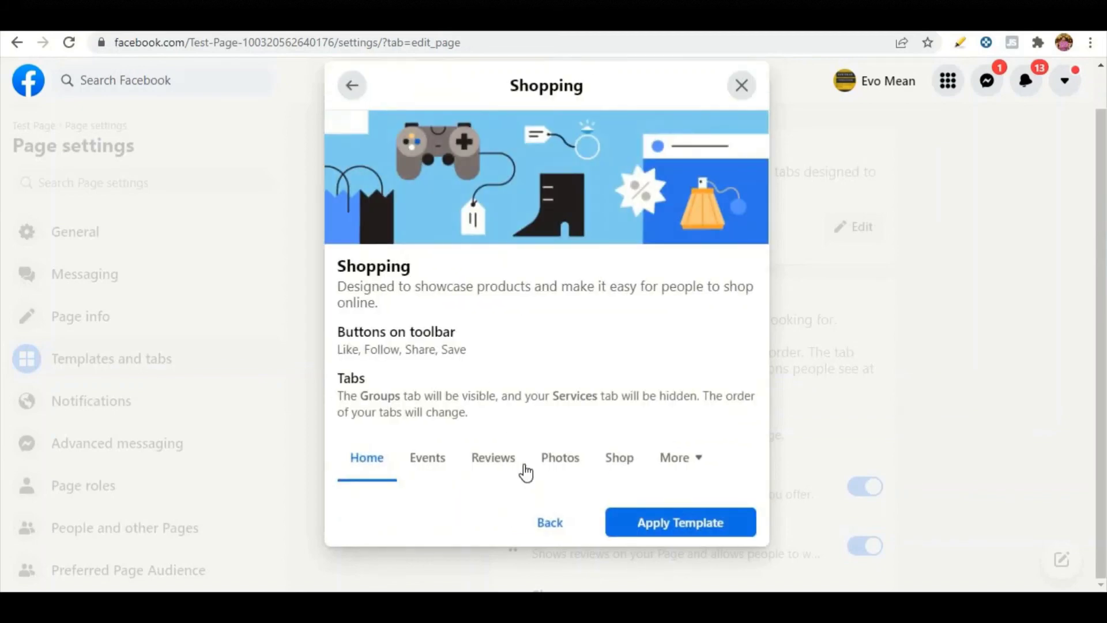
{"action": "left_click", "coordinate": [651, 527]}
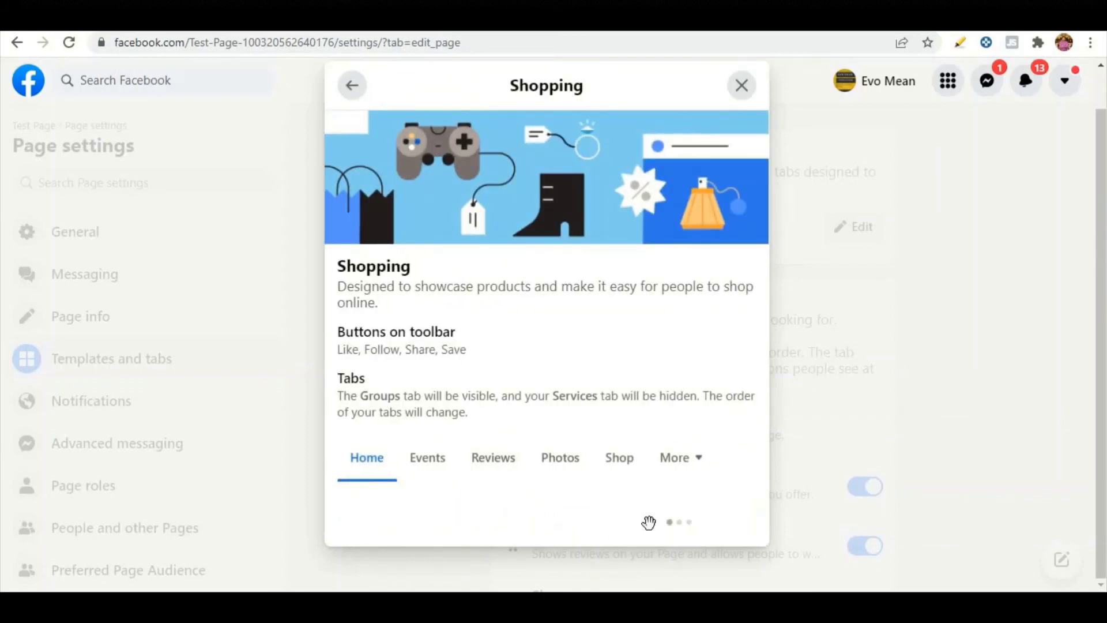
Turn off the Events and Reviews tabs for the Page.
{"action": "scroll", "coordinate": [576, 408], "scroll_direction": "down", "scroll_amount": 2}
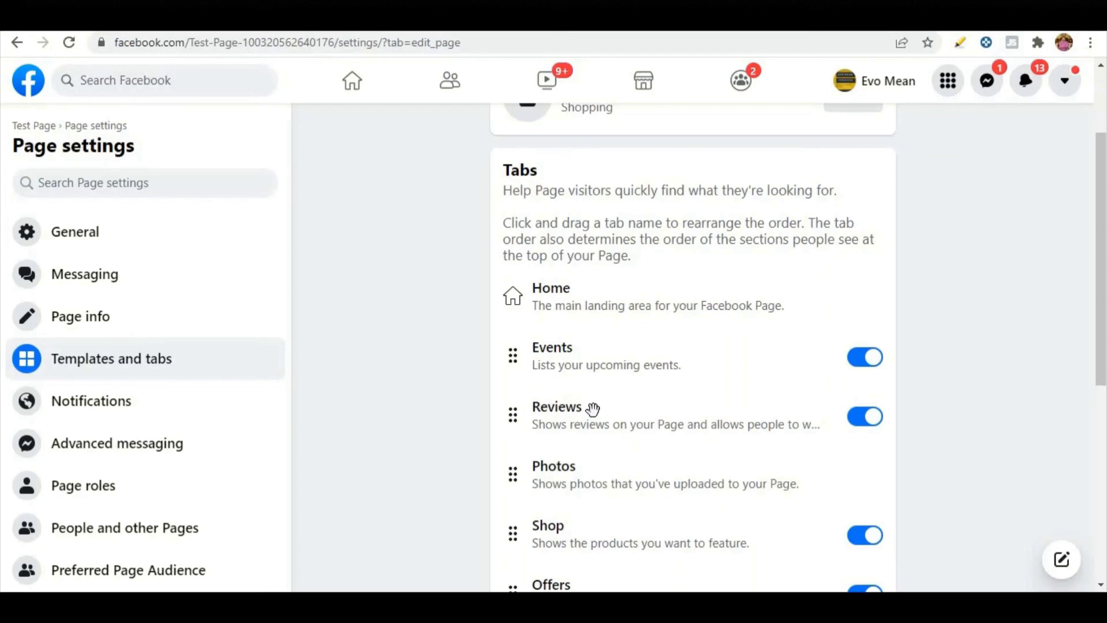
{"action": "scroll", "coordinate": [592, 408], "scroll_direction": "down", "scroll_amount": 7}
{"action": "scroll", "coordinate": [592, 409], "scroll_direction": "up", "scroll_amount": 9}
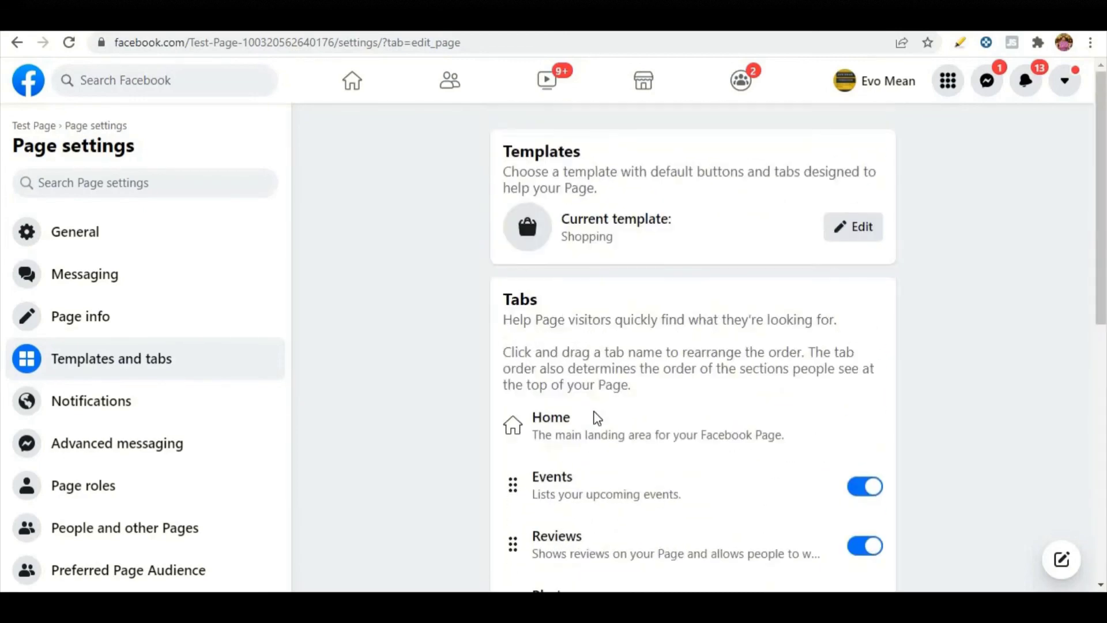
{"action": "scroll", "coordinate": [597, 417], "scroll_direction": "down", "scroll_amount": 4}
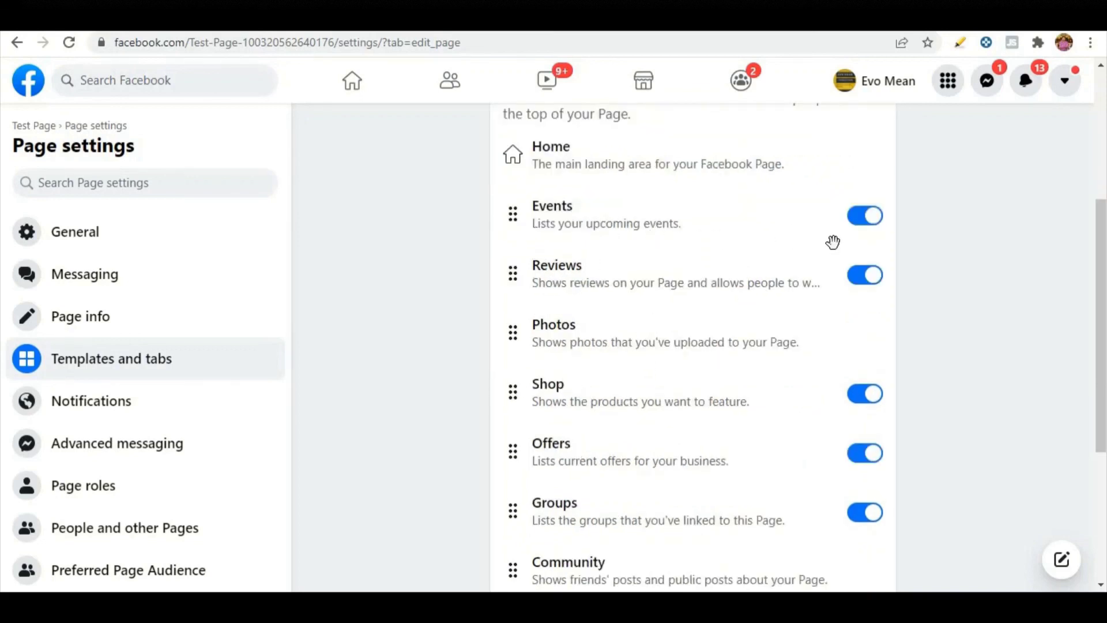
{"action": "left_click", "coordinate": [865, 228]}
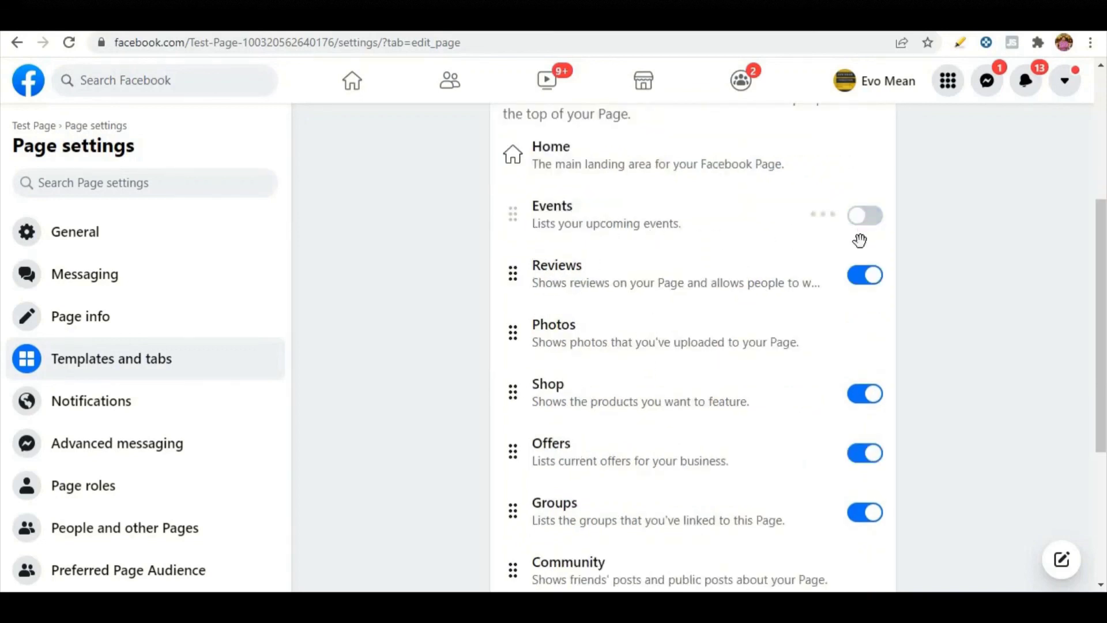
{"action": "left_click", "coordinate": [863, 278]}
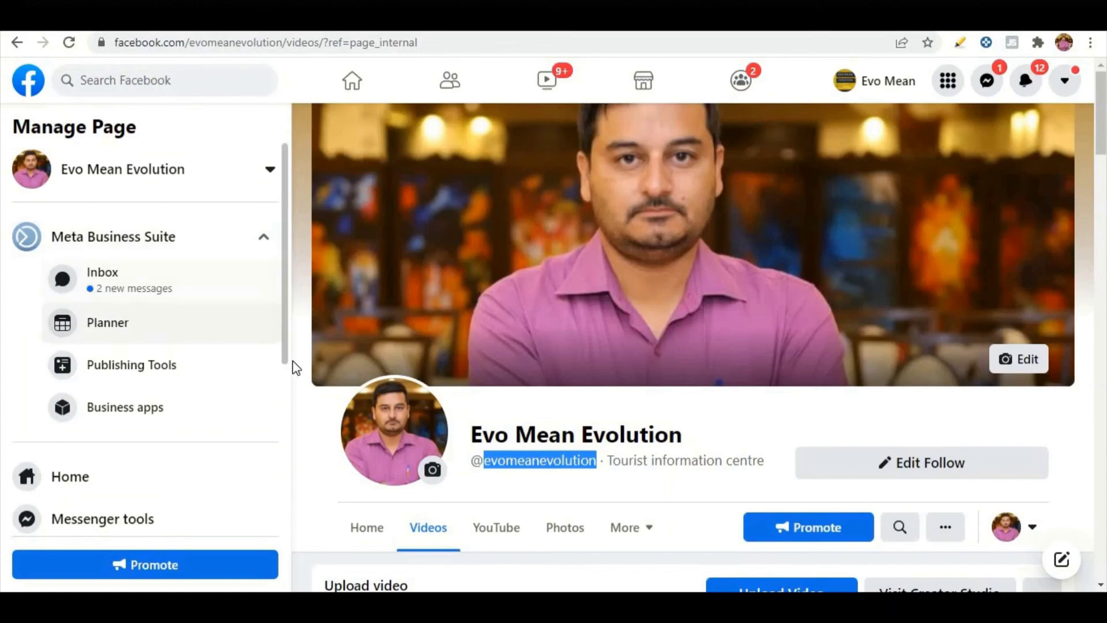
Switch to the Evo Mean Evolution Page and check which tabs it shows, including the additional ones.
{"action": "scroll", "coordinate": [413, 431], "scroll_direction": "down", "scroll_amount": 2}
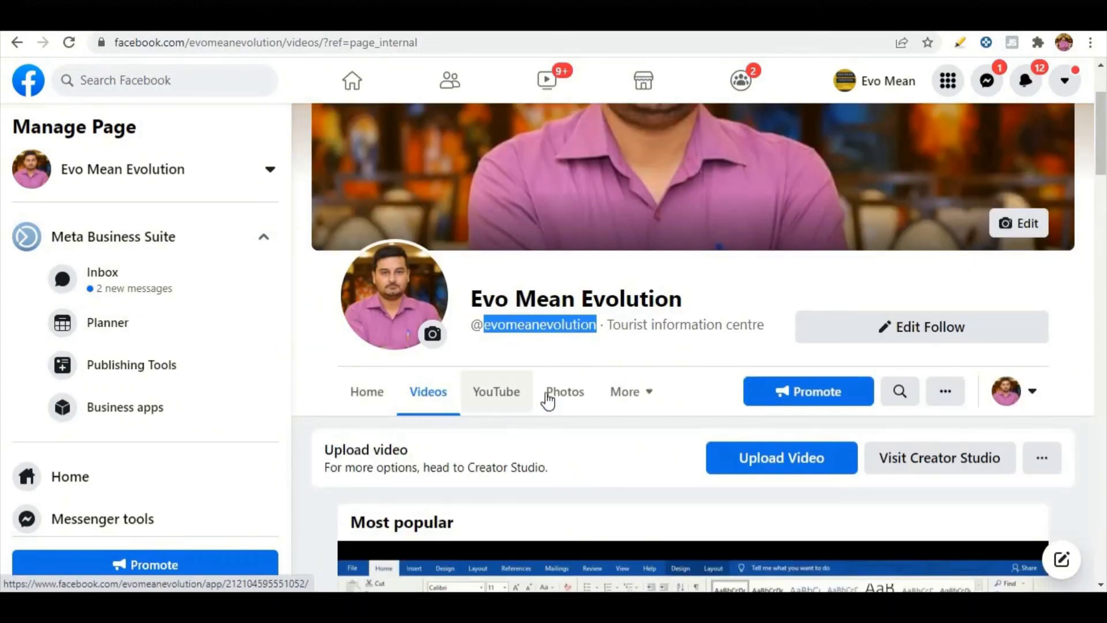
{"action": "left_click", "coordinate": [650, 398]}
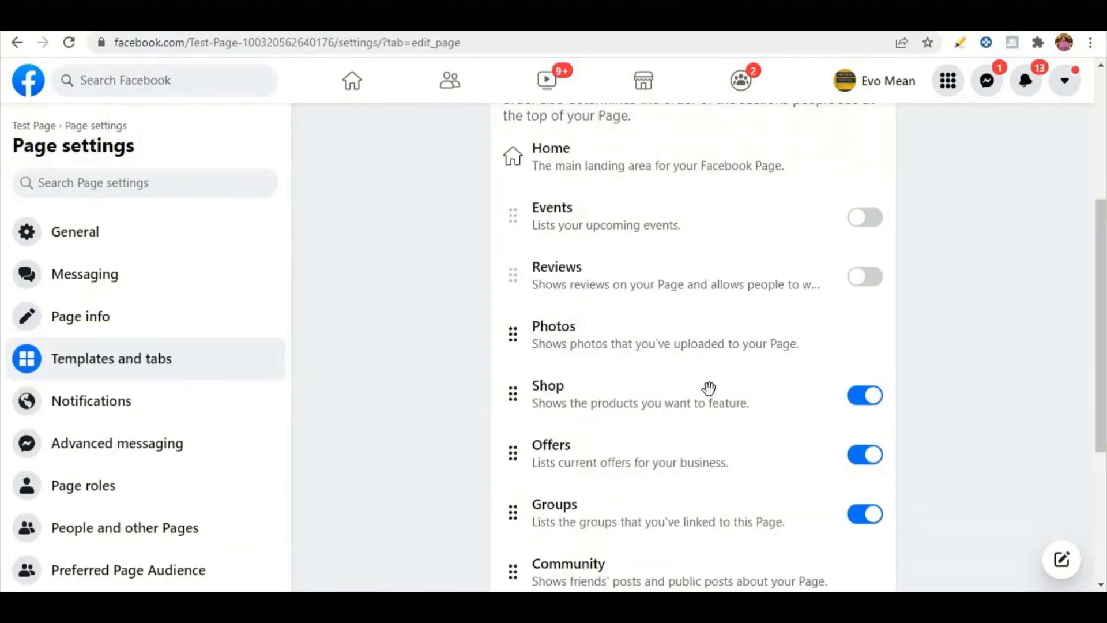
Look through Test Page's tab list and turn off the Offers and Groups tabs.
{"action": "scroll", "coordinate": [684, 395], "scroll_direction": "down", "scroll_amount": 5}
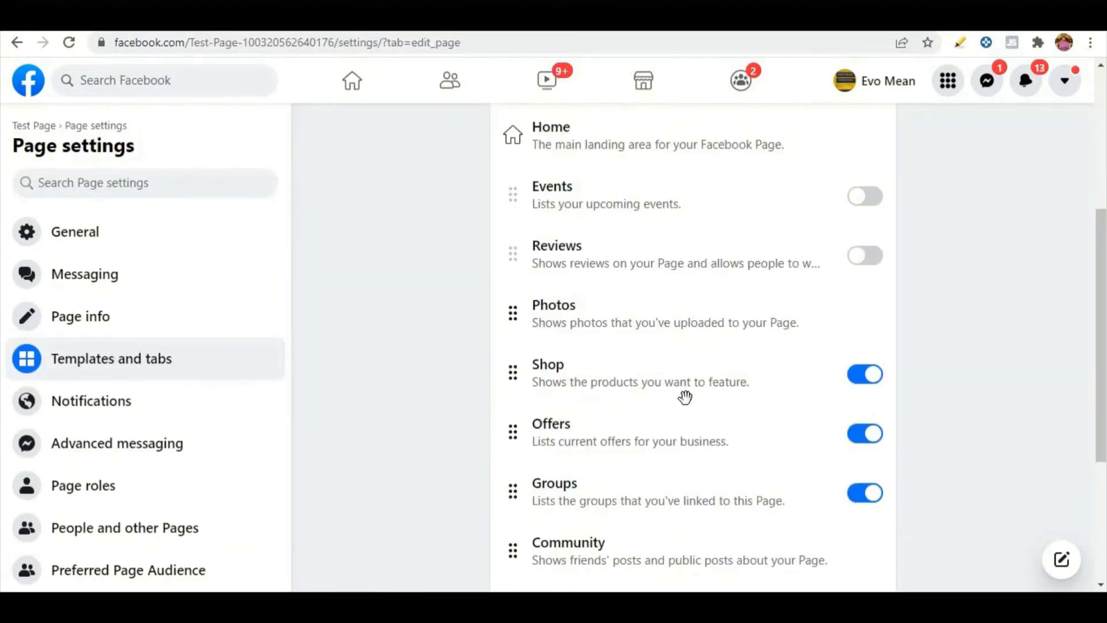
{"action": "scroll", "coordinate": [680, 420], "scroll_direction": "up", "scroll_amount": 5}
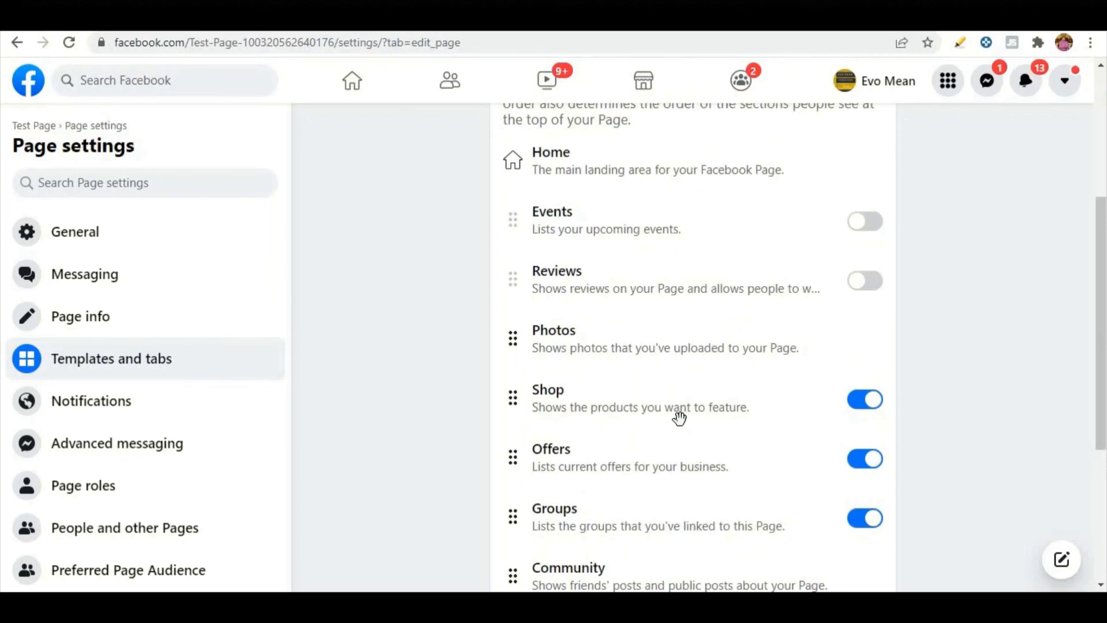
{"action": "scroll", "coordinate": [680, 419], "scroll_direction": "up", "scroll_amount": 2}
{"action": "scroll", "coordinate": [709, 409], "scroll_direction": "down", "scroll_amount": 2}
{"action": "scroll", "coordinate": [687, 387], "scroll_direction": "down", "scroll_amount": 2}
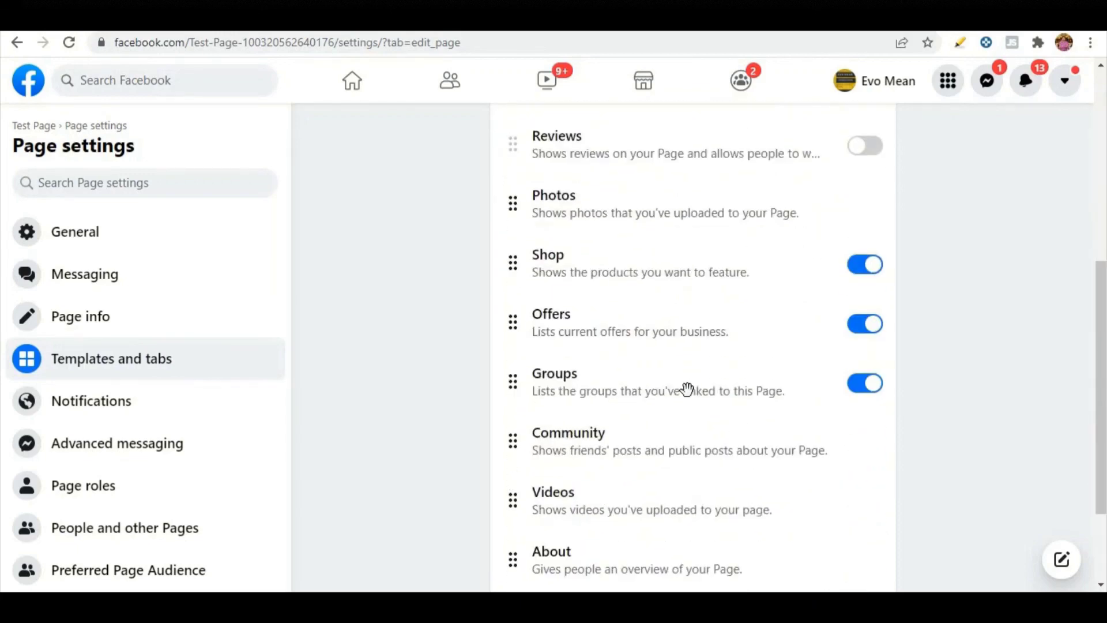
{"action": "scroll", "coordinate": [698, 383], "scroll_direction": "down", "scroll_amount": 2}
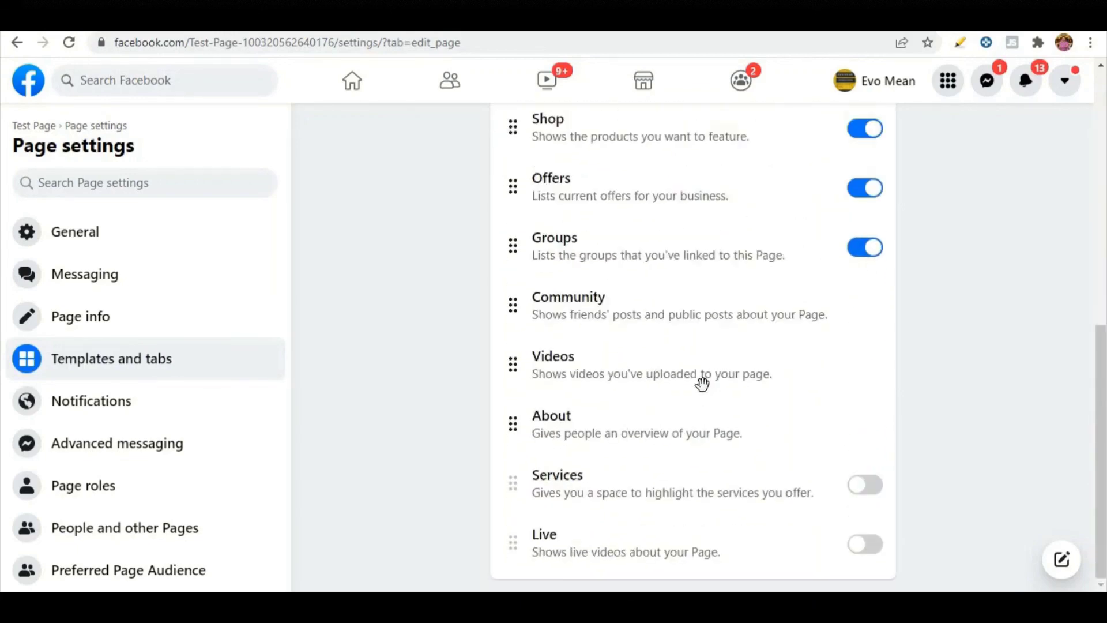
{"action": "scroll", "coordinate": [701, 380], "scroll_direction": "up", "scroll_amount": 2}
{"action": "left_click", "coordinate": [868, 326]}
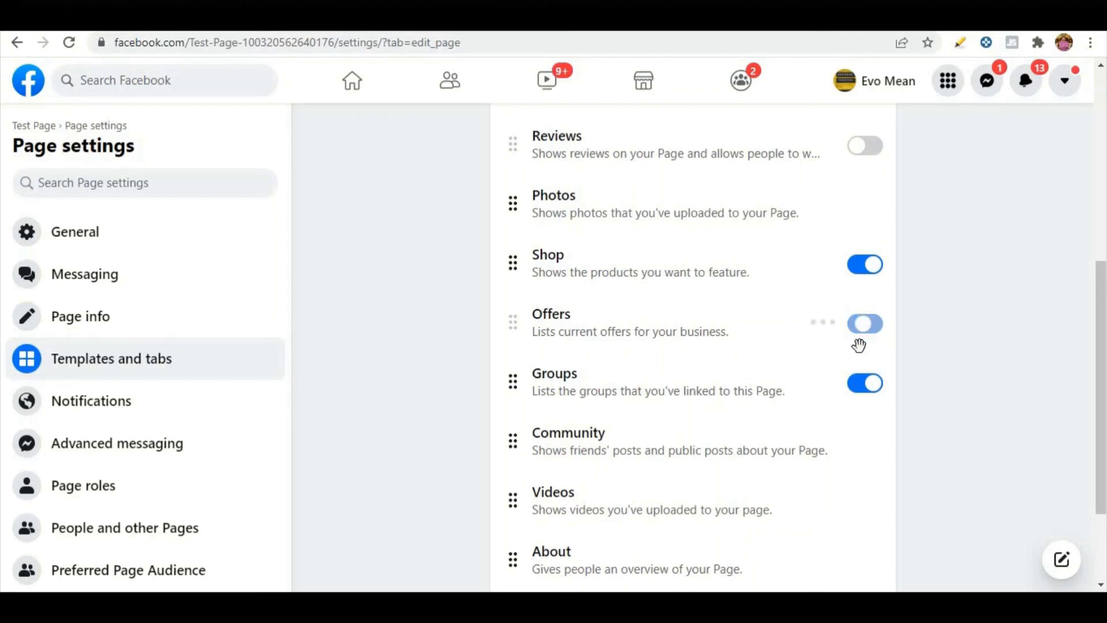
{"action": "left_click", "coordinate": [865, 384]}
Turn on the Services tab in Test Page's tab list.
{"action": "scroll", "coordinate": [733, 392], "scroll_direction": "down", "scroll_amount": 2}
{"action": "scroll", "coordinate": [734, 392], "scroll_direction": "down", "scroll_amount": 1}
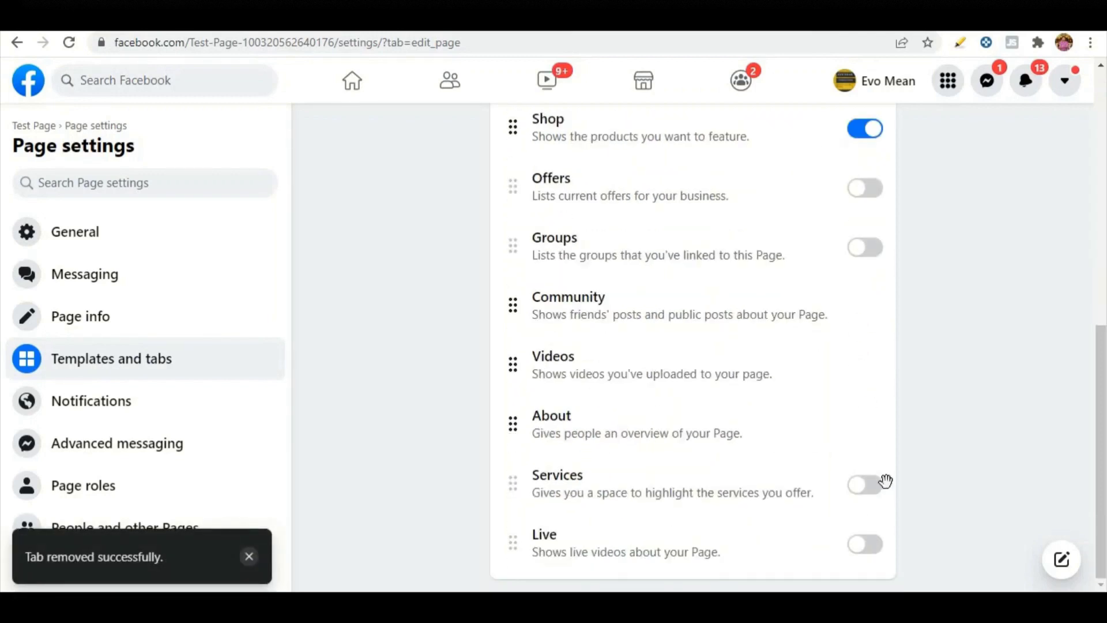
{"action": "left_click", "coordinate": [873, 497]}
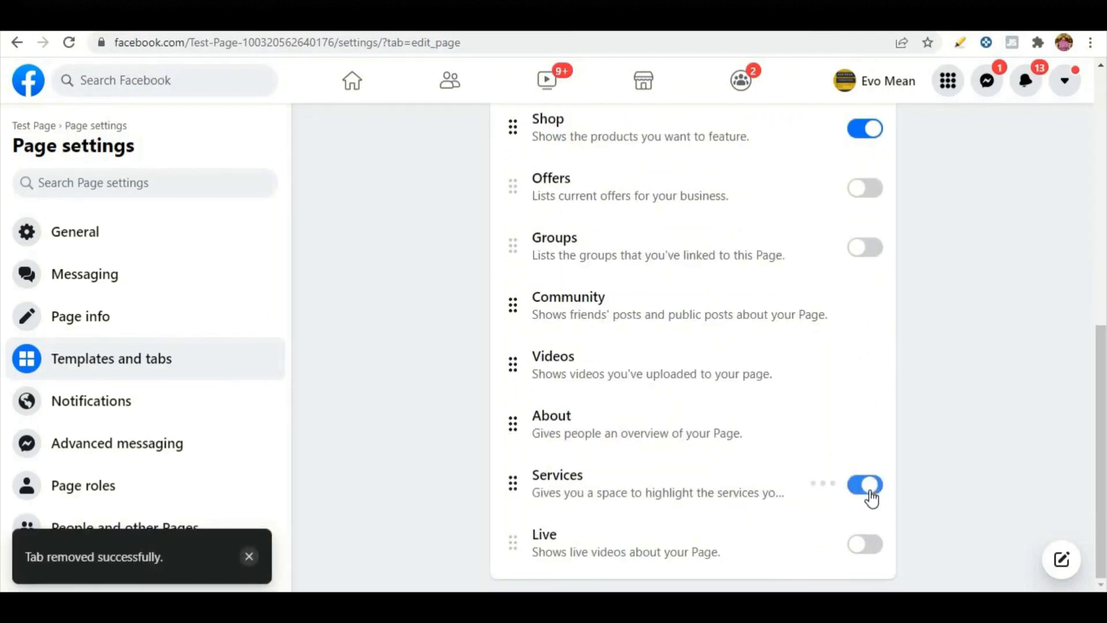
Move the Shop tab up the list so that it comes directly after Home.
{"action": "scroll", "coordinate": [817, 481], "scroll_direction": "up", "scroll_amount": 3}
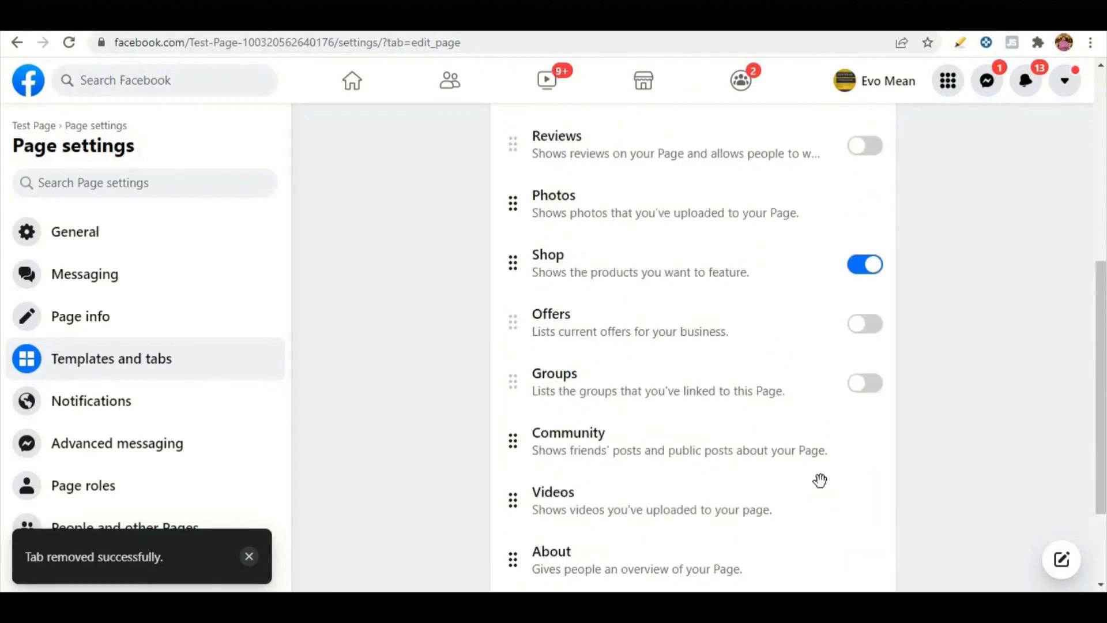
{"action": "scroll", "coordinate": [819, 479], "scroll_direction": "up", "scroll_amount": 3}
{"action": "scroll", "coordinate": [609, 350], "scroll_direction": "up", "scroll_amount": 3}
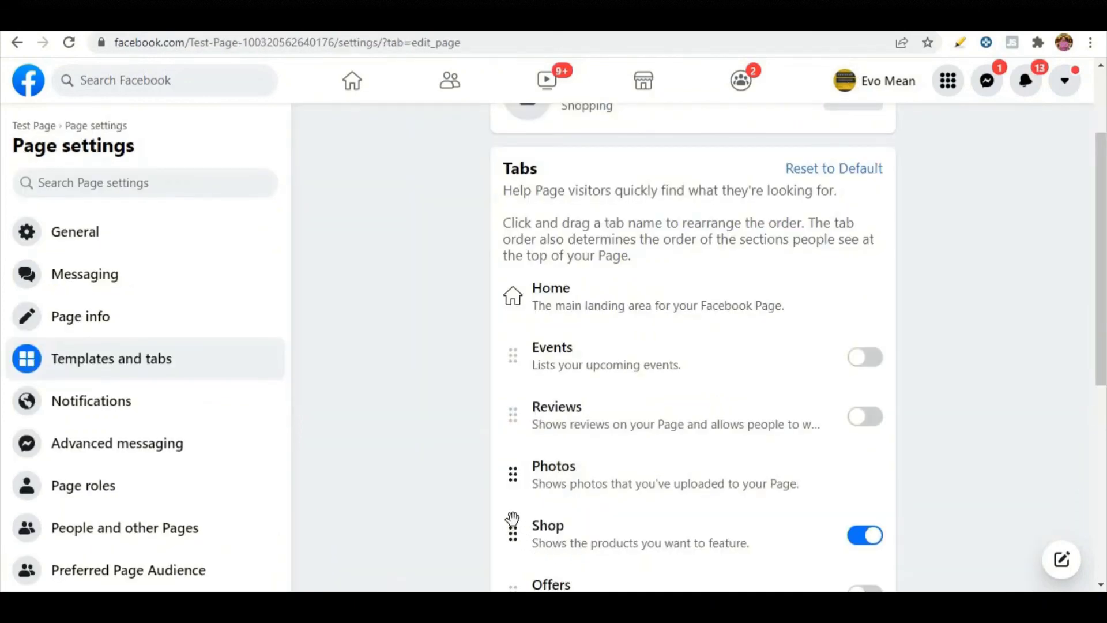
{"action": "left_click_drag", "start_coordinate": [511, 521], "coordinate": [522, 362]}
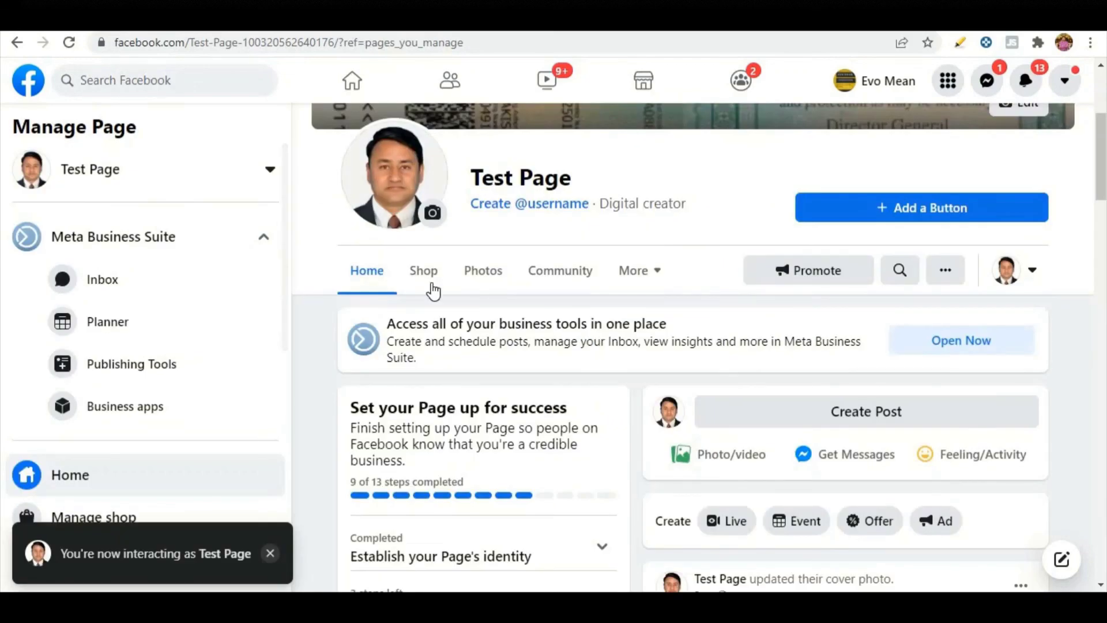
Check the tab order on Test Page itself, including the additional tabs beyond Community.
{"action": "scroll", "coordinate": [395, 206], "scroll_direction": "up", "scroll_amount": 5}
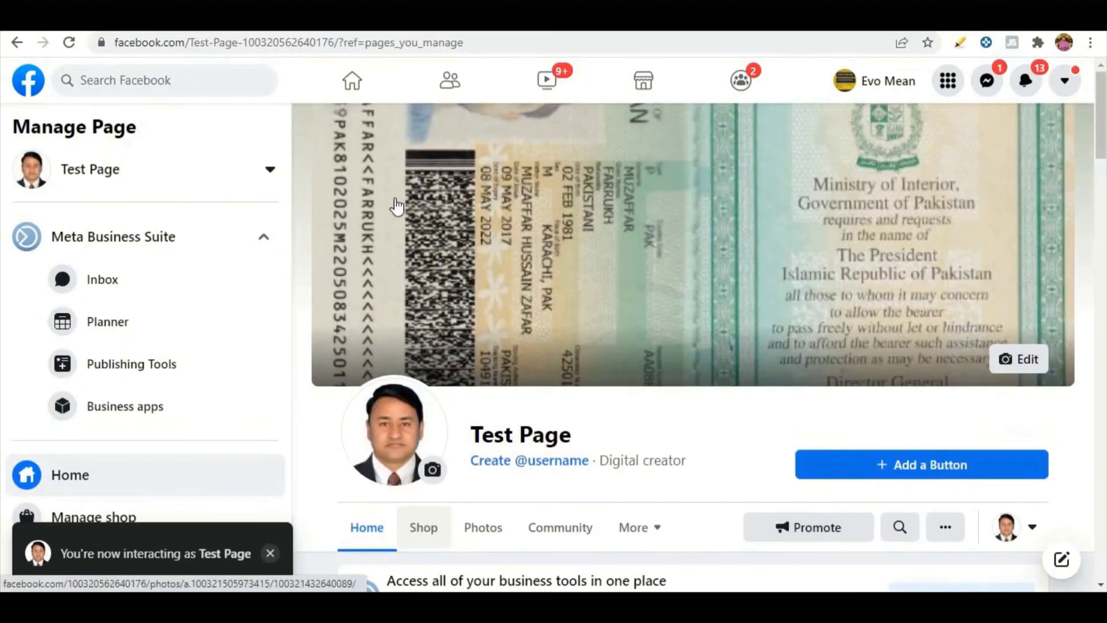
{"action": "scroll", "coordinate": [431, 163], "scroll_direction": "down", "scroll_amount": 5}
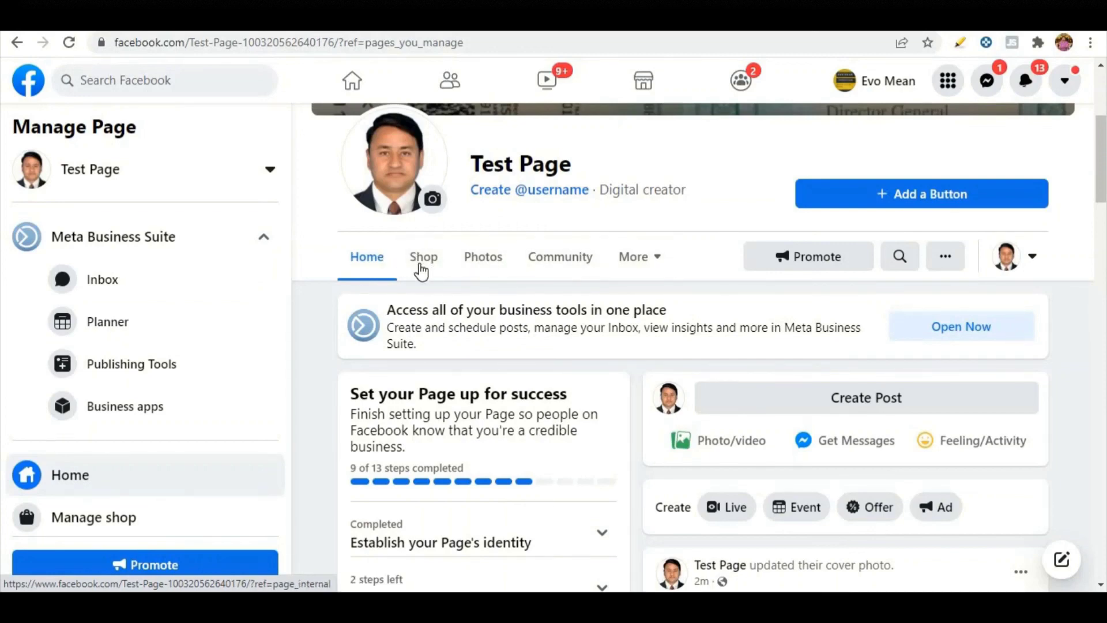
{"action": "left_click", "coordinate": [657, 263]}
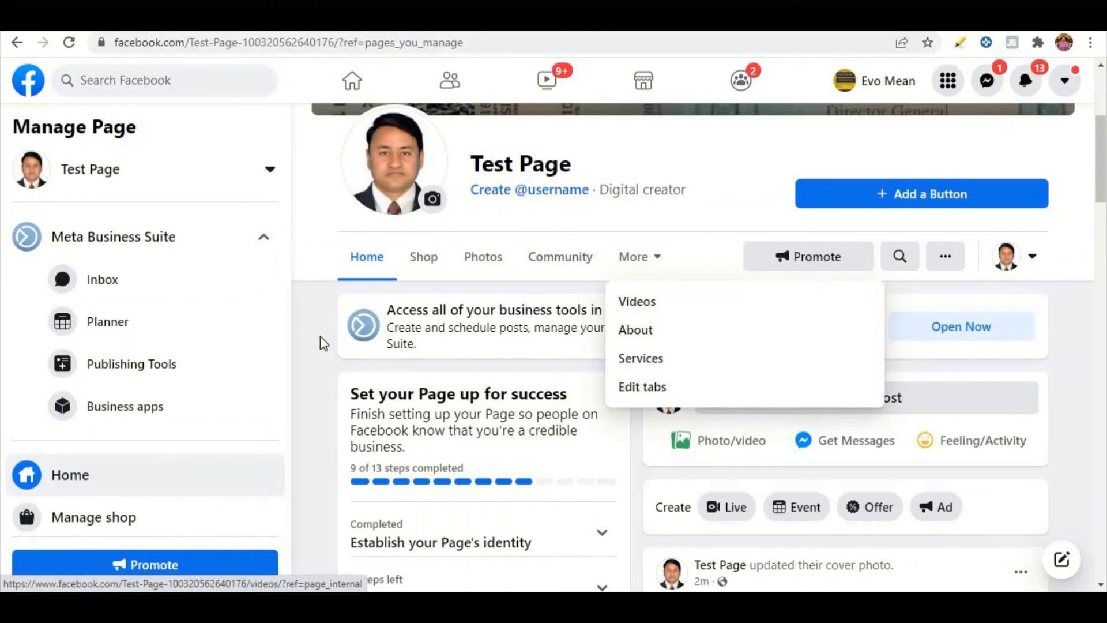
{"action": "left_click", "coordinate": [303, 350]}
{"action": "scroll", "coordinate": [303, 351], "scroll_direction": "up", "scroll_amount": 5}
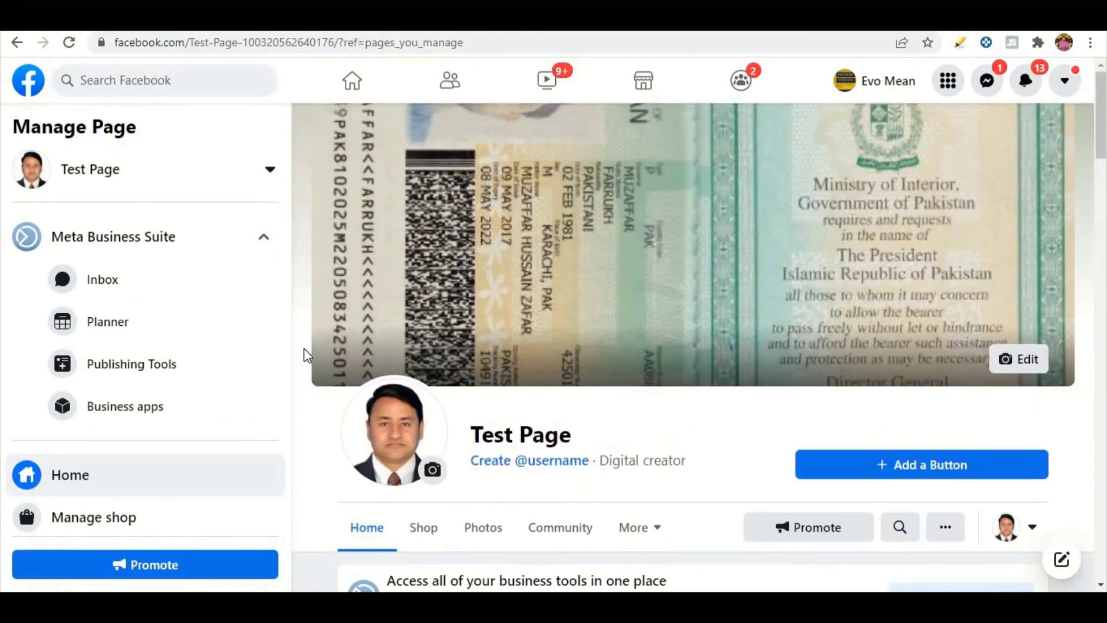